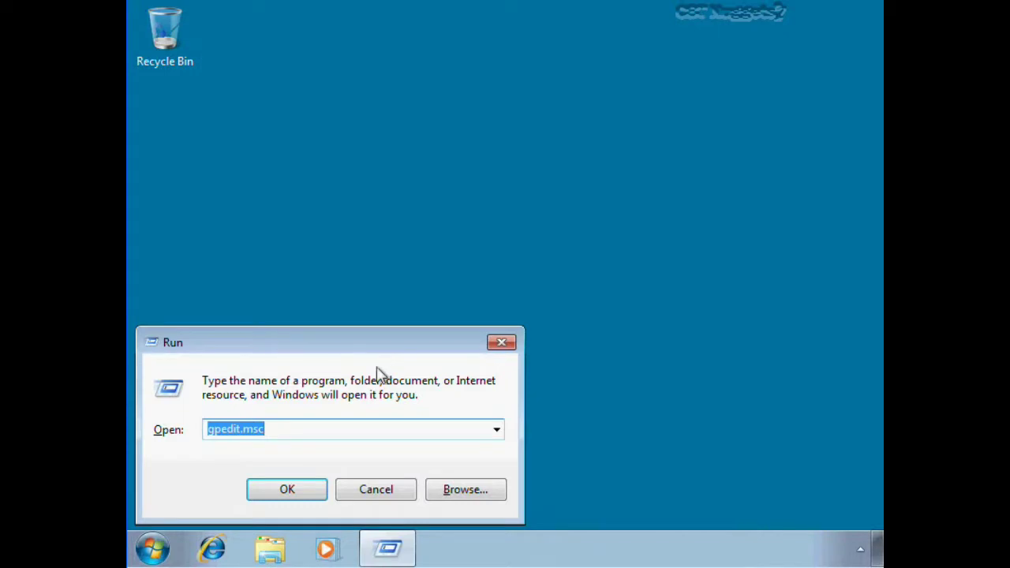
# - Launch Event Viewer by running eventvwr
pyautogui.write('eventvw')
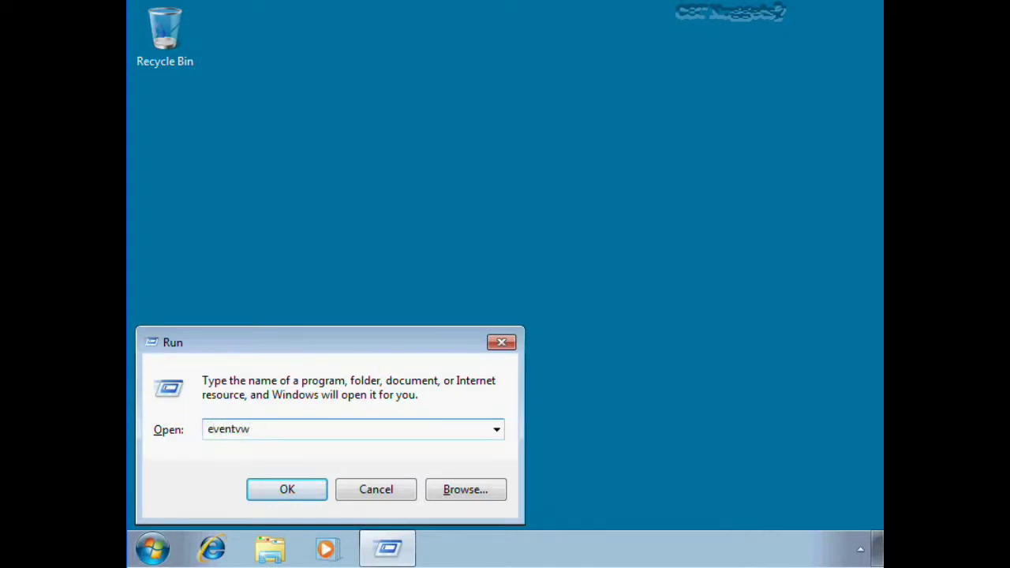
pyautogui.write('r')
pyautogui.press('Return')
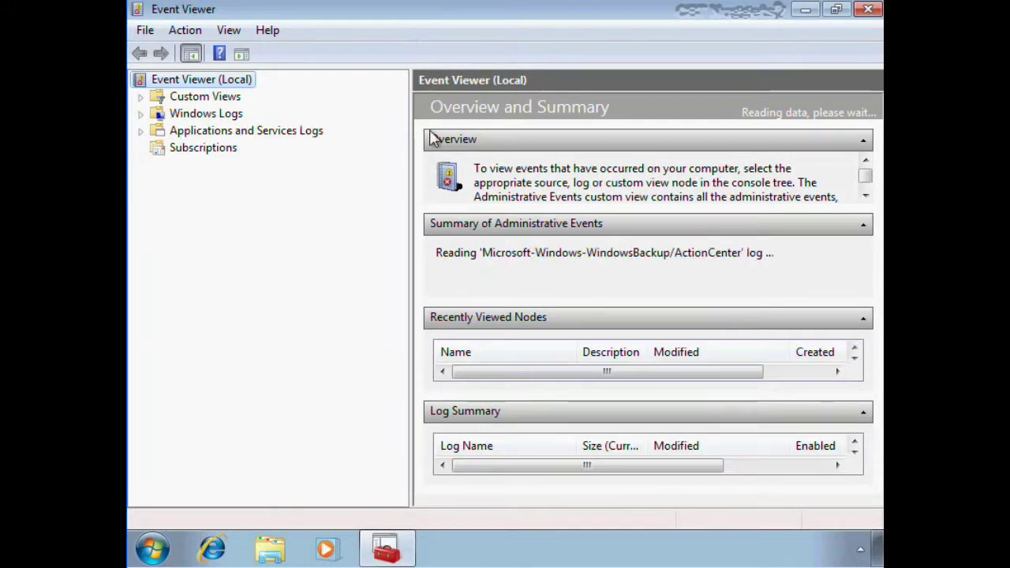
# - Narrow the console tree and display the Application log under Windows Logs
pyautogui.moveTo(407, 162); pyautogui.dragTo(362, 165)
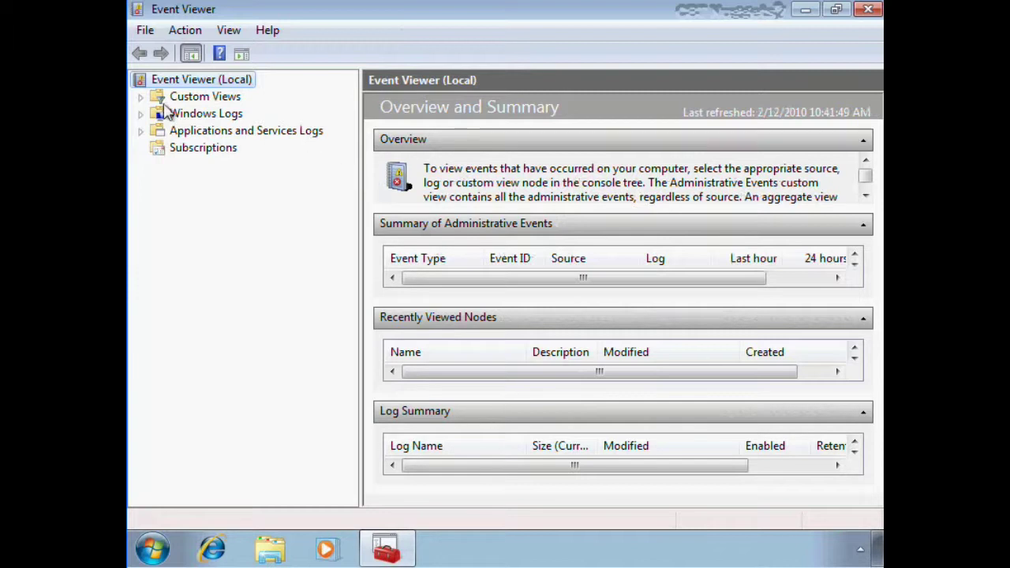
pyautogui.click(142, 118)
pyautogui.click(201, 133)
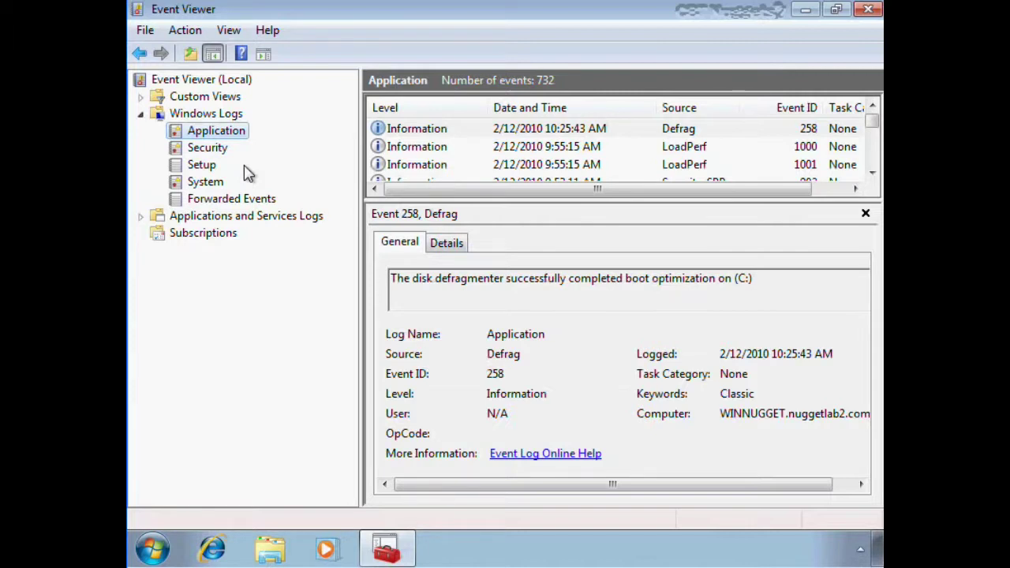
# - Enlarge the event list above the details pane and select the Defrag event with ID 258
pyautogui.click(760, 134)
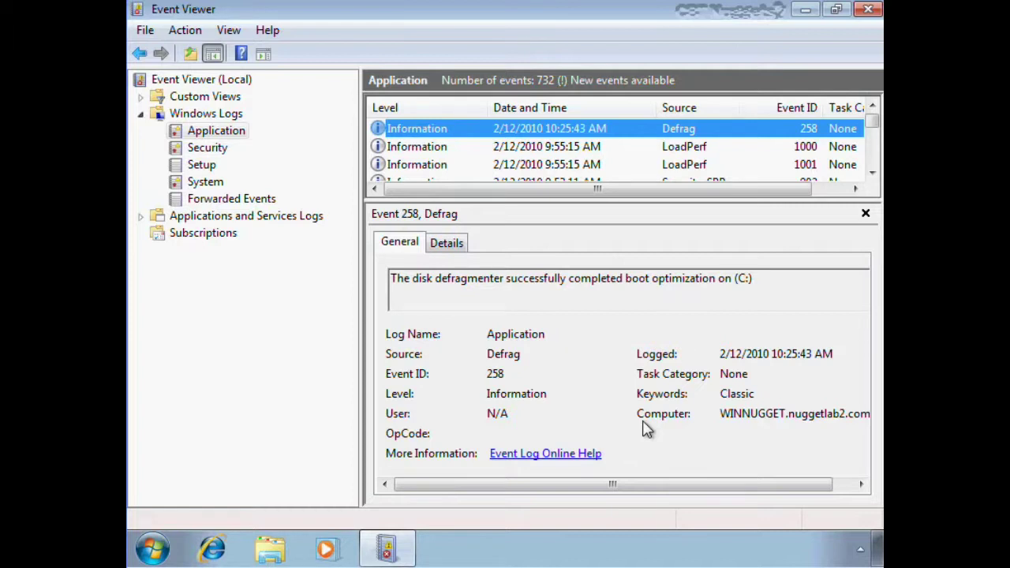
pyautogui.click(574, 203)
pyautogui.moveTo(575, 203); pyautogui.dragTo(597, 367)
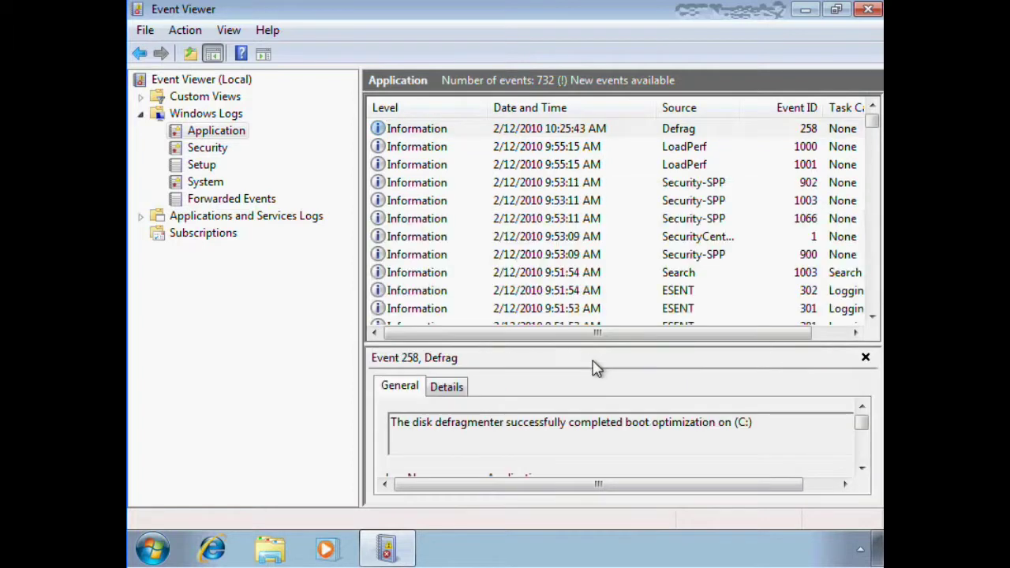
pyautogui.click(432, 132)
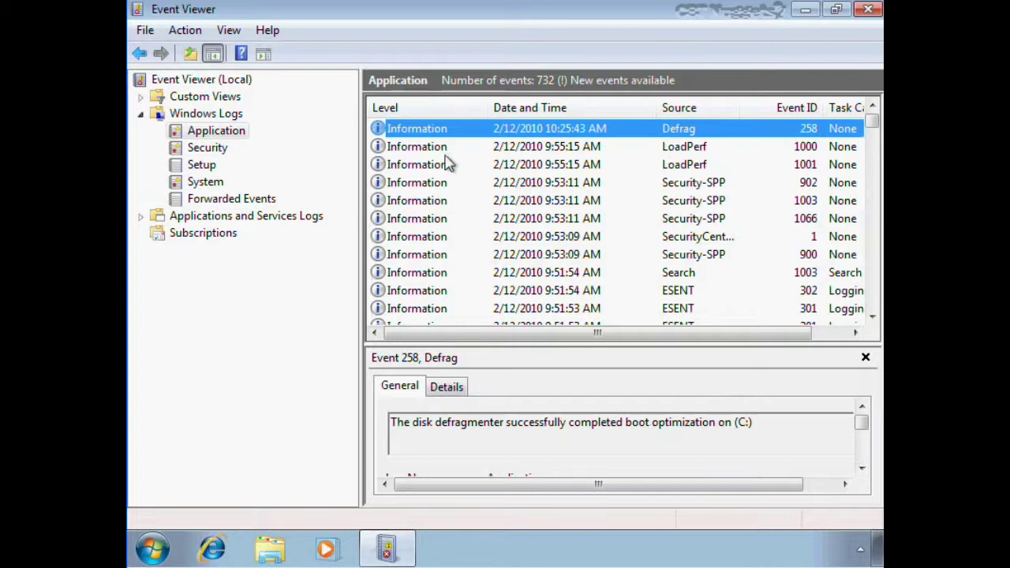
# - Begin attaching a task named Event ID 258 to the Defrag event, describe it as sending an e-mail when raised, and accept the event trigger
pyautogui.rightClick(410, 128)
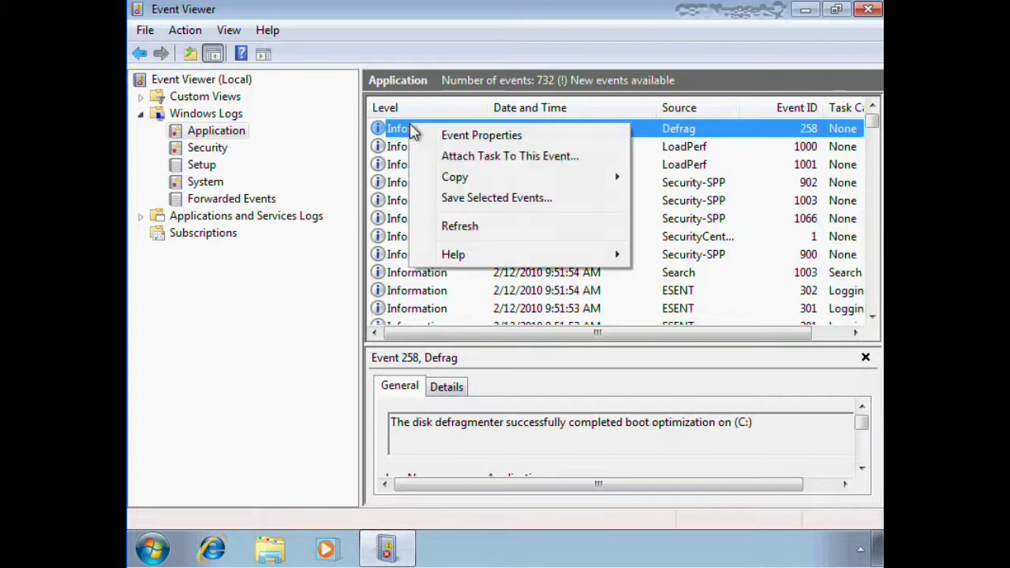
pyautogui.click(456, 157)
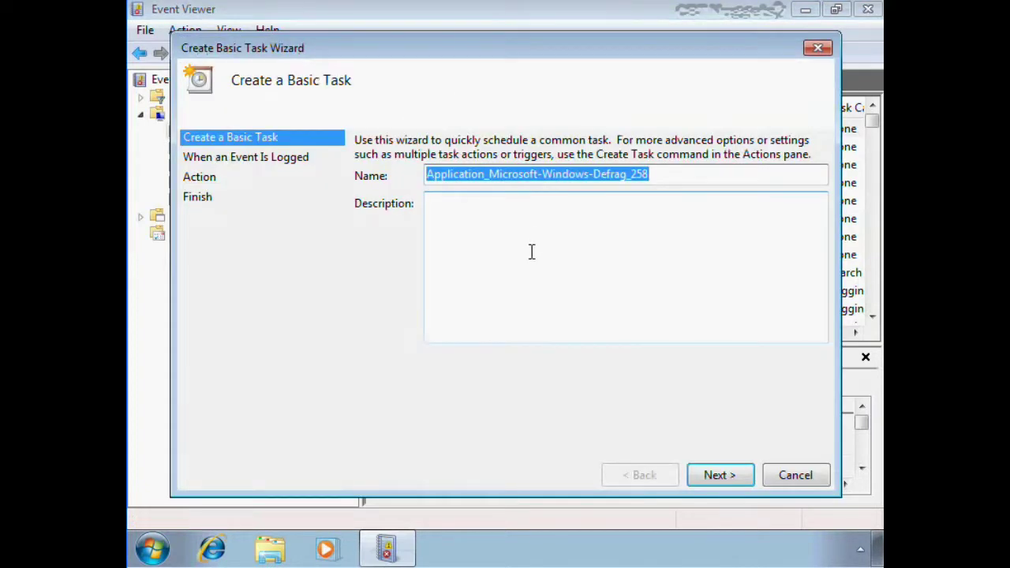
pyautogui.write('Even')
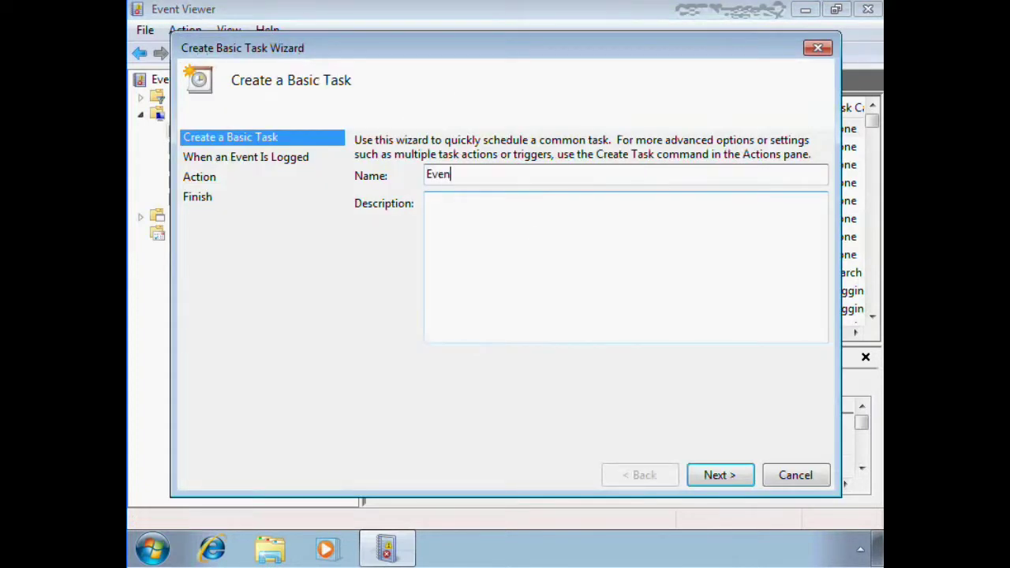
pyautogui.write('t ID 258')
pyautogui.press('BackSpace')
pyautogui.write('58')
pyautogui.press('Tab')
pyautogui.write('On ra')
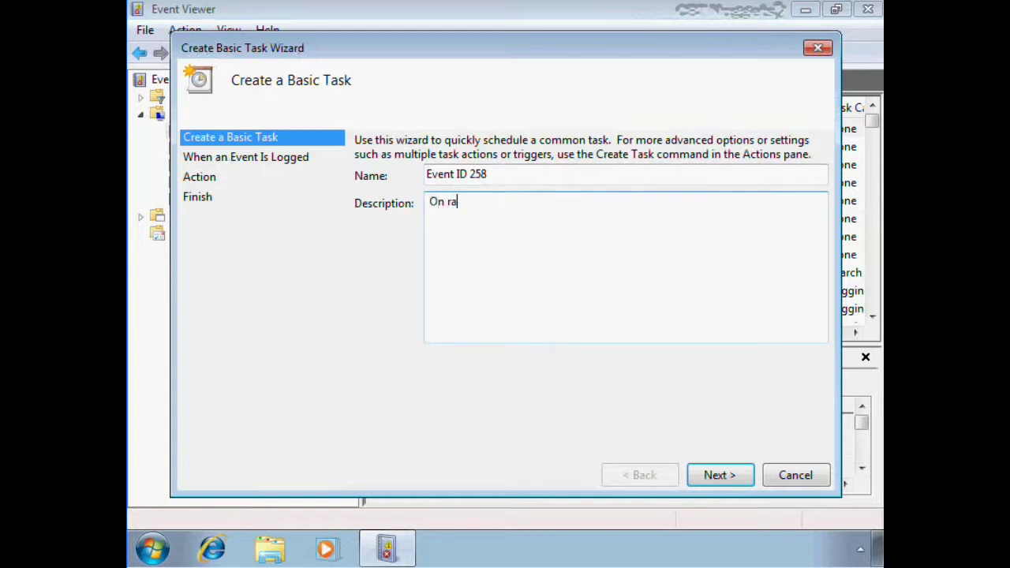
pyautogui.write('ising this event, send')
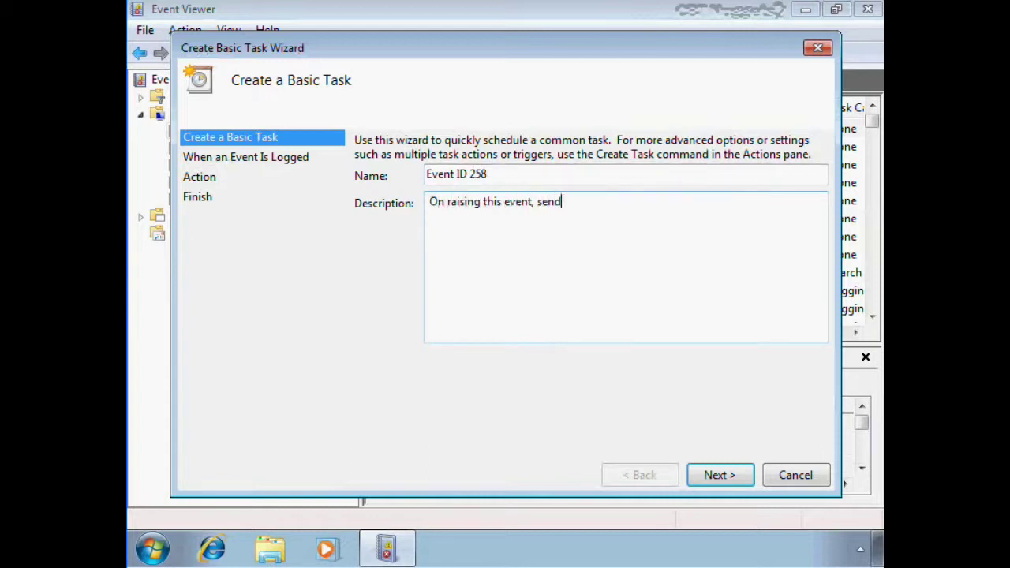
pyautogui.write(' an e-mail mess')
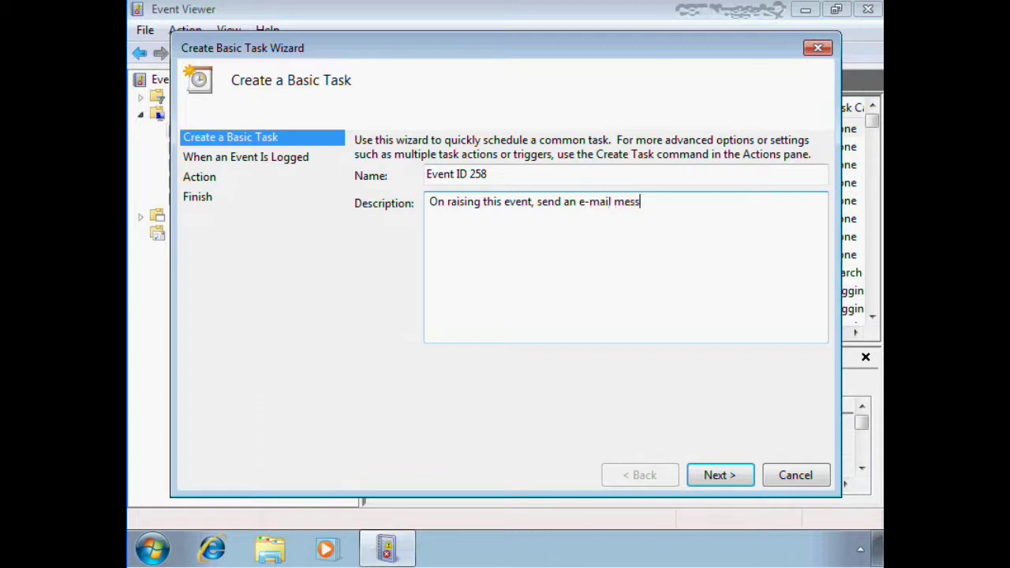
pyautogui.click(719, 475)
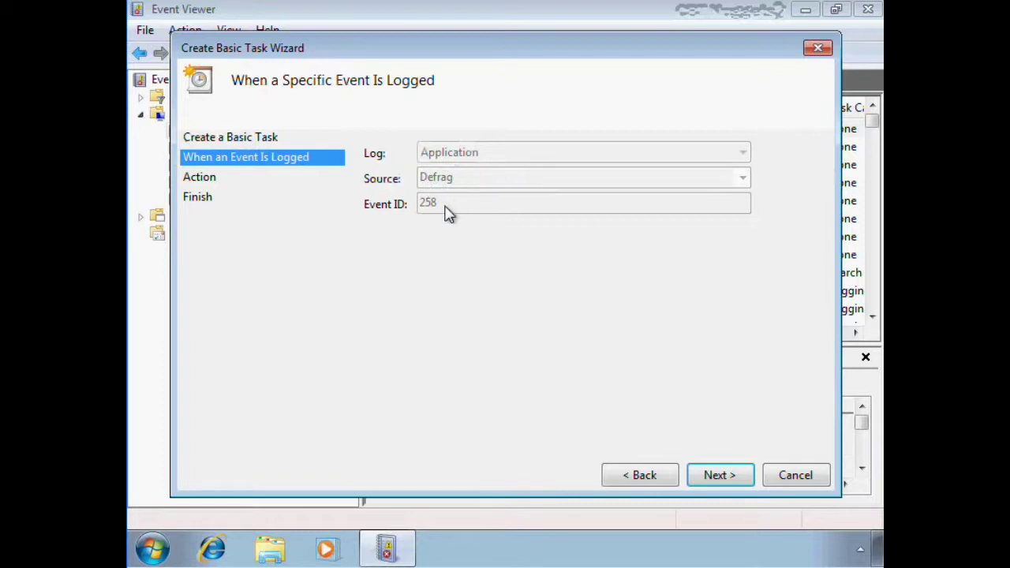
pyautogui.click(710, 478)
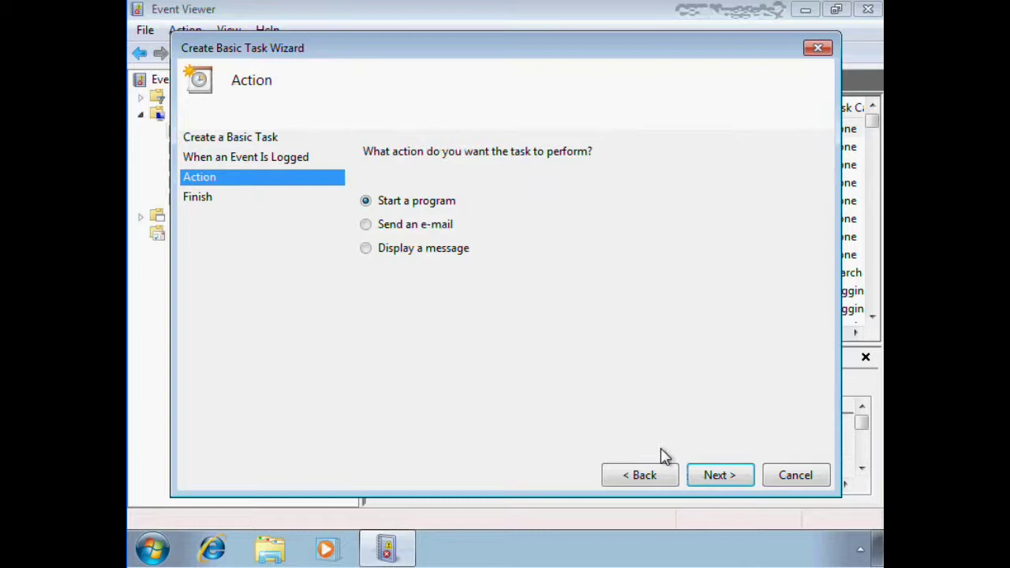
# - Examine the fields for the task's Send an e-mail action, including its SMTP server, and return to the action choices
pyautogui.click(420, 228)
pyautogui.click(431, 256)
pyautogui.click(414, 229)
pyautogui.click(733, 476)
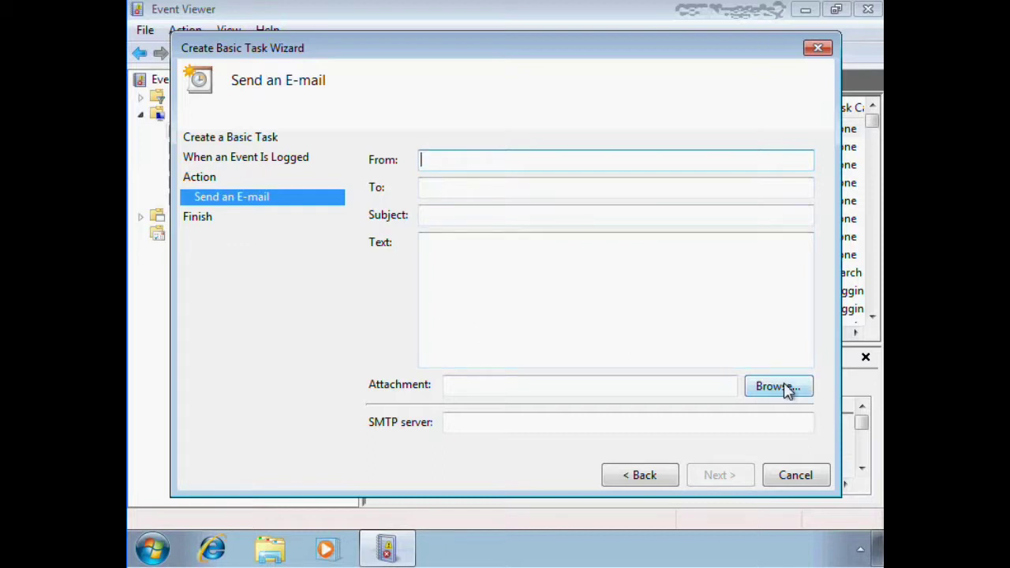
pyautogui.click(547, 423)
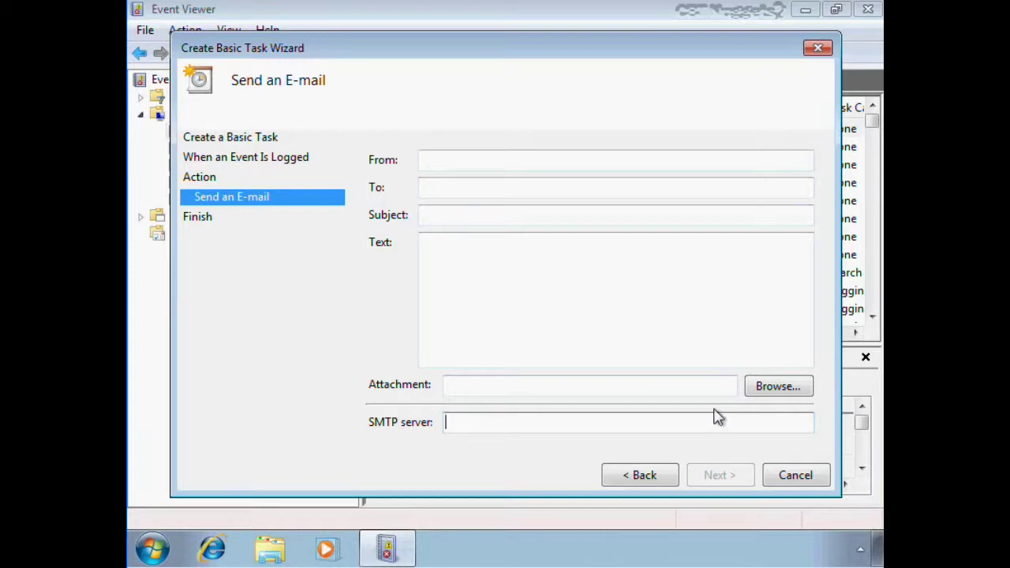
pyautogui.click(631, 475)
# - Examine the Start a program action and its file browser, and return to the action choices
pyautogui.click(415, 201)
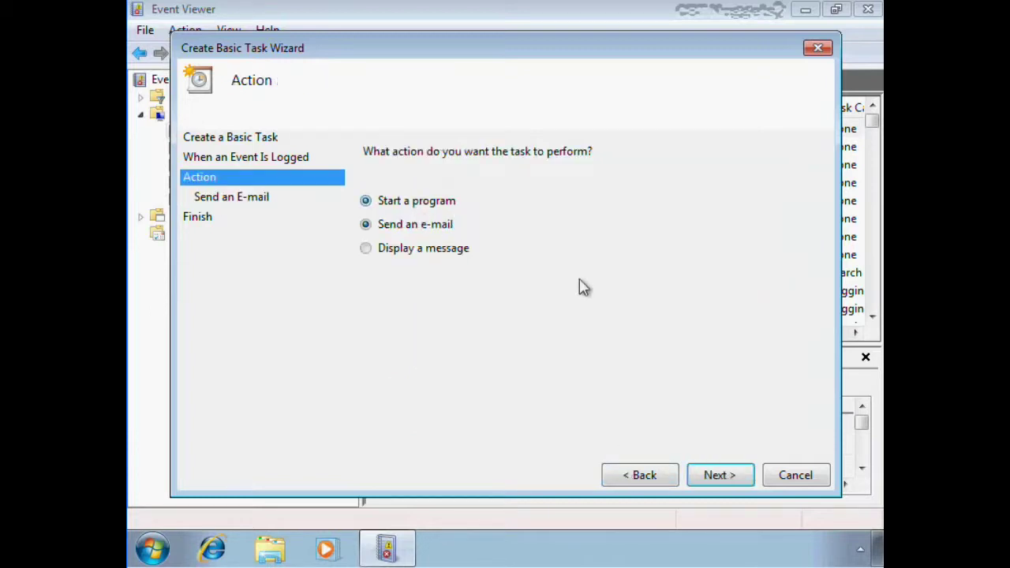
pyautogui.click(707, 479)
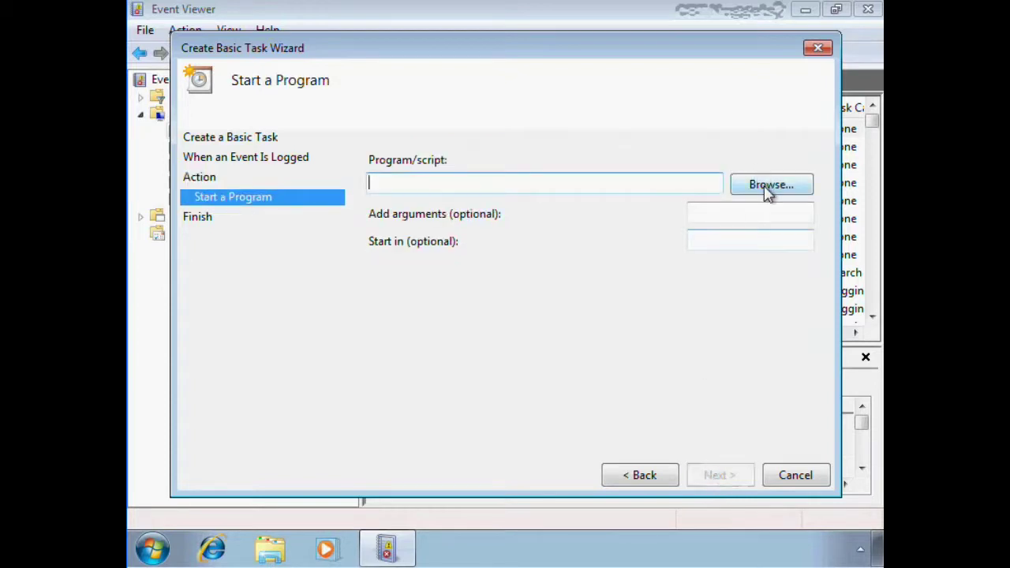
pyautogui.click(768, 189)
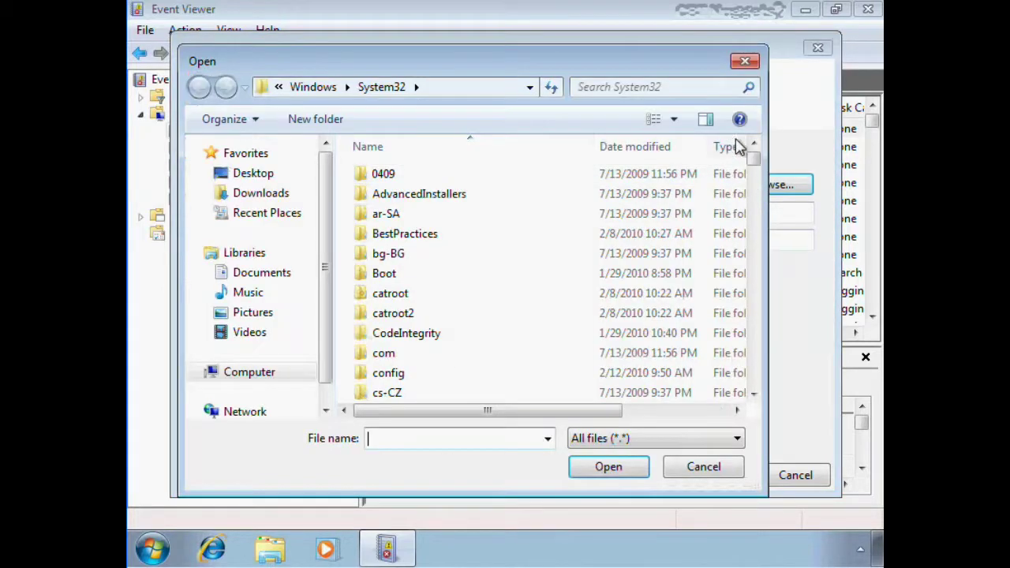
pyautogui.click(743, 60)
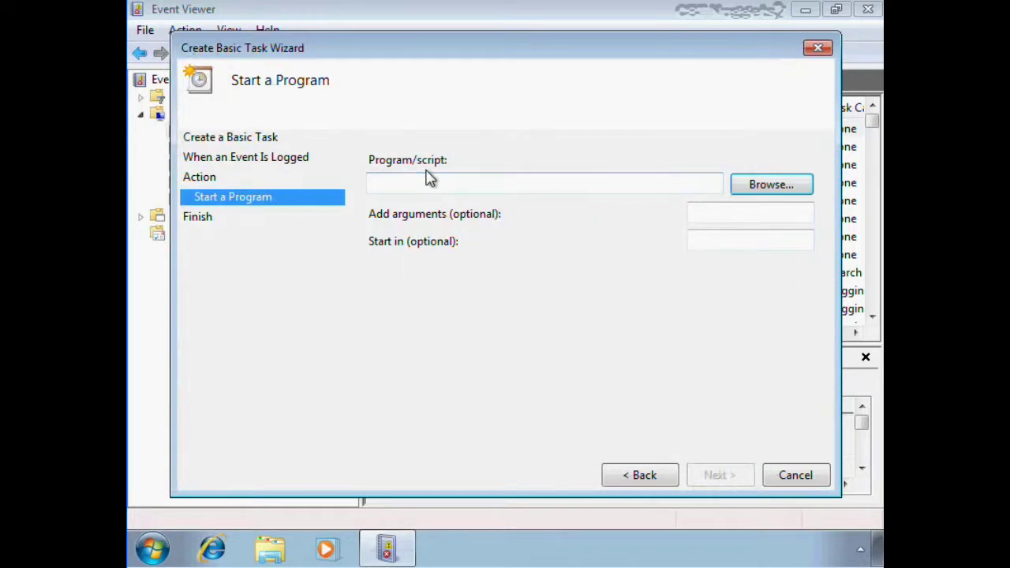
pyautogui.click(642, 475)
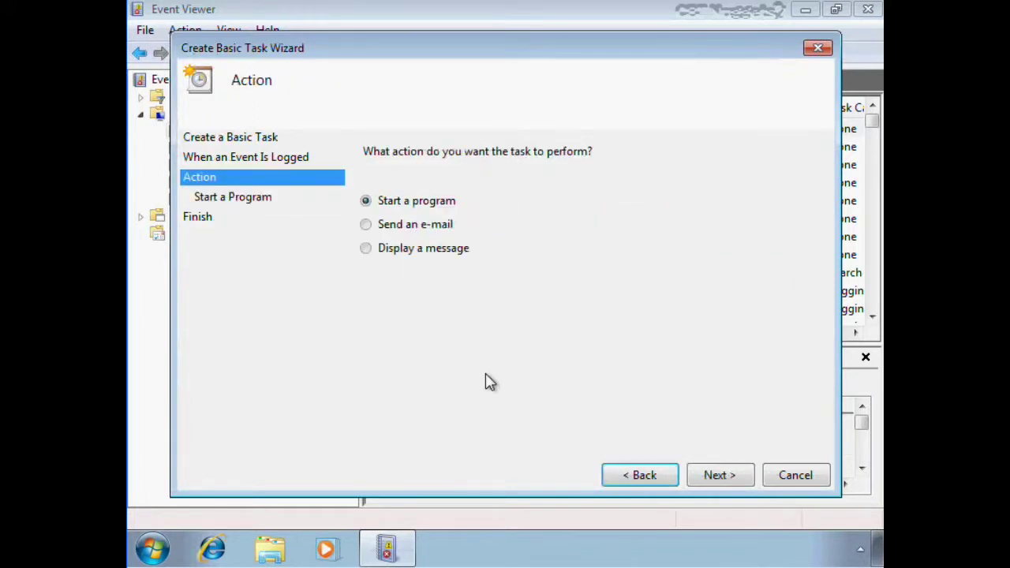
# - Examine the title and message fields of the Display a message action, and cancel the task wizard
pyautogui.click(426, 249)
pyautogui.click(714, 474)
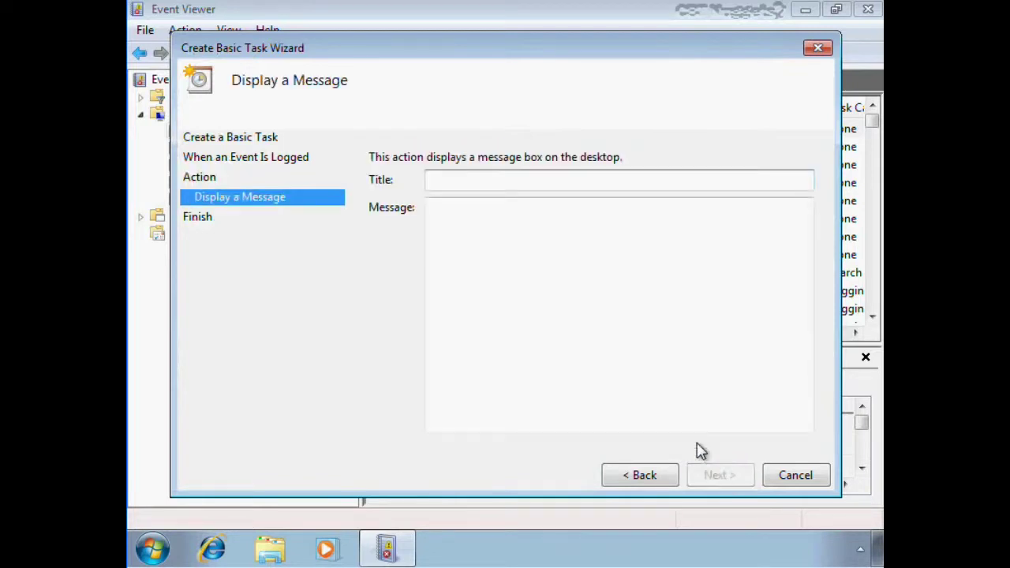
pyautogui.click(452, 181)
pyautogui.click(459, 229)
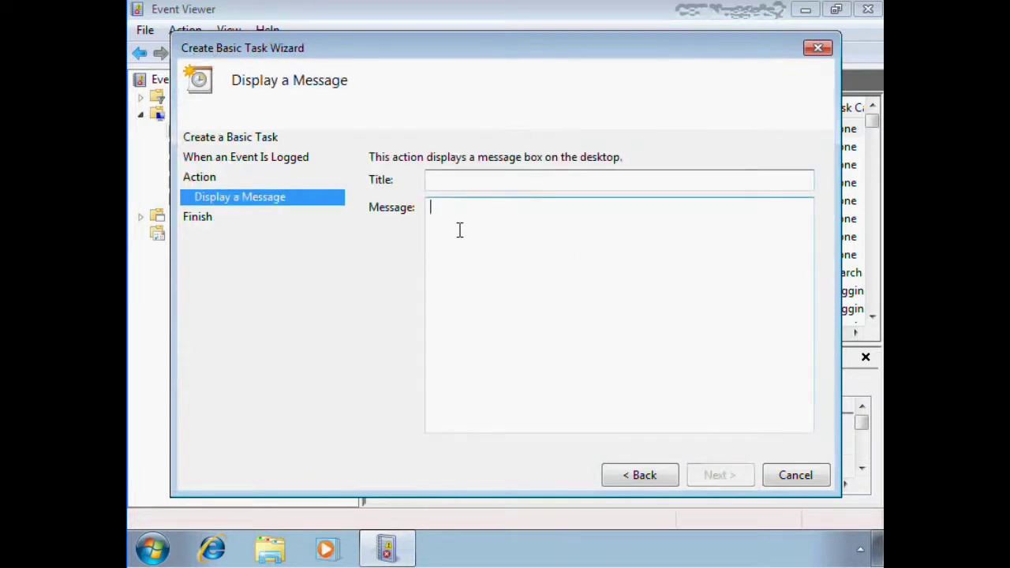
pyautogui.press('Escape')
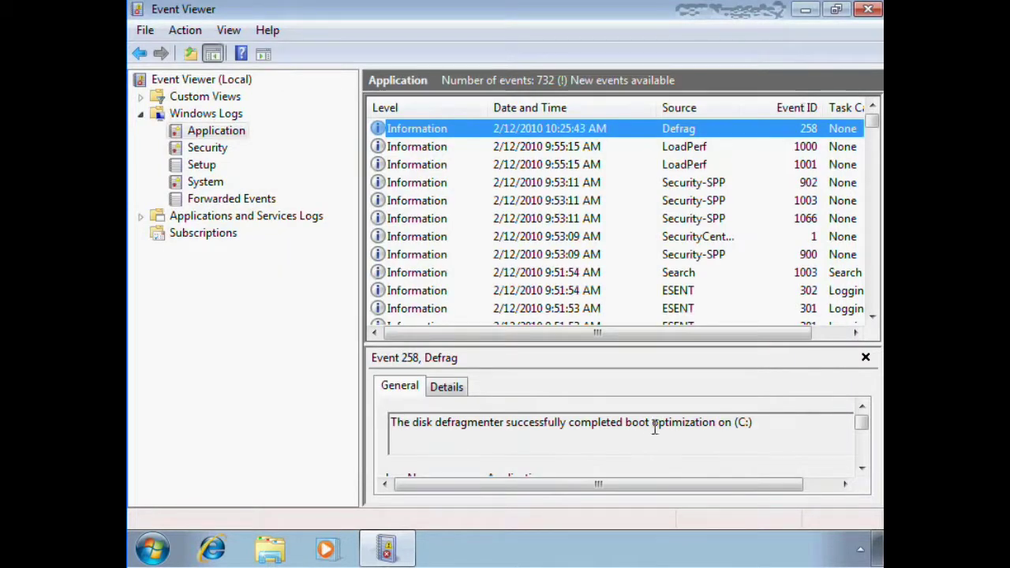
# - Review the trigger settings for attaching a task to the entire Application log, and close the wizard without creating the task
pyautogui.rightClick(206, 134)
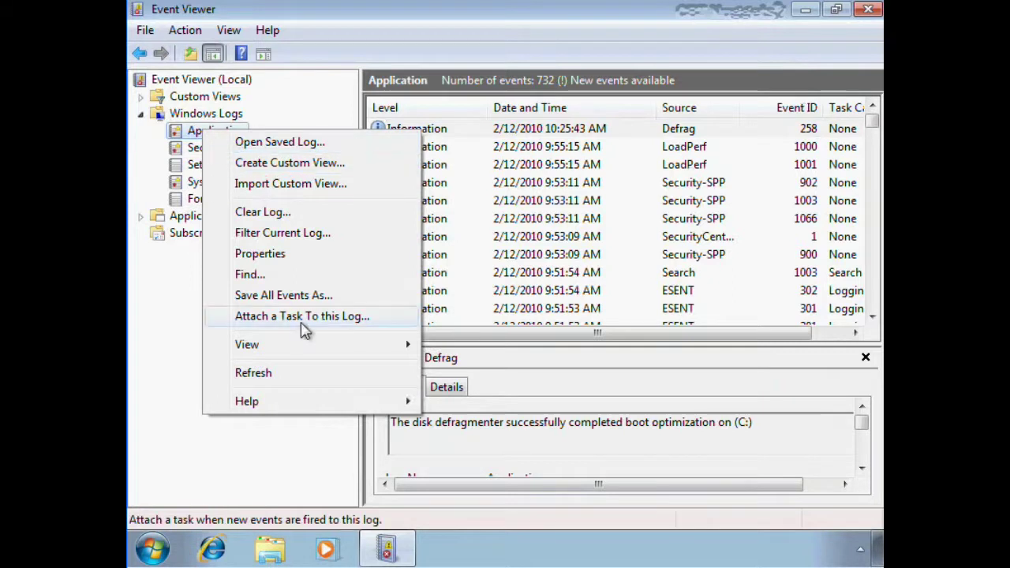
pyautogui.click(393, 309)
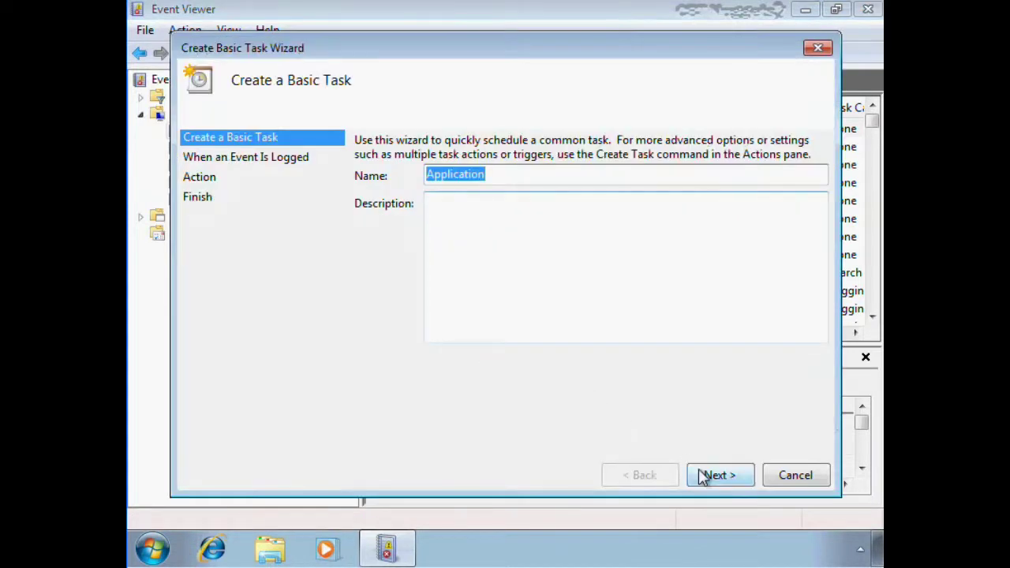
pyautogui.click(707, 476)
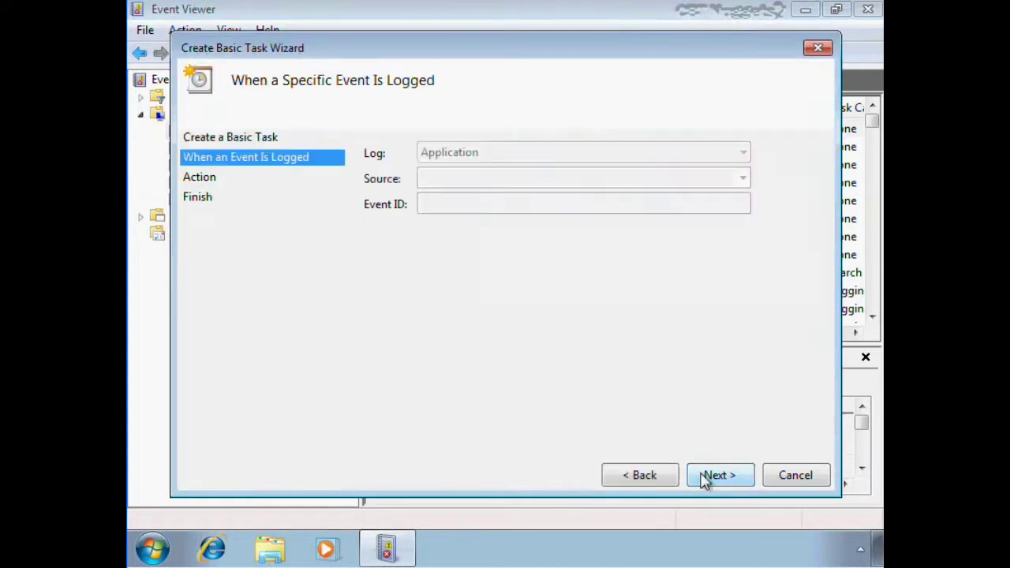
pyautogui.click(825, 49)
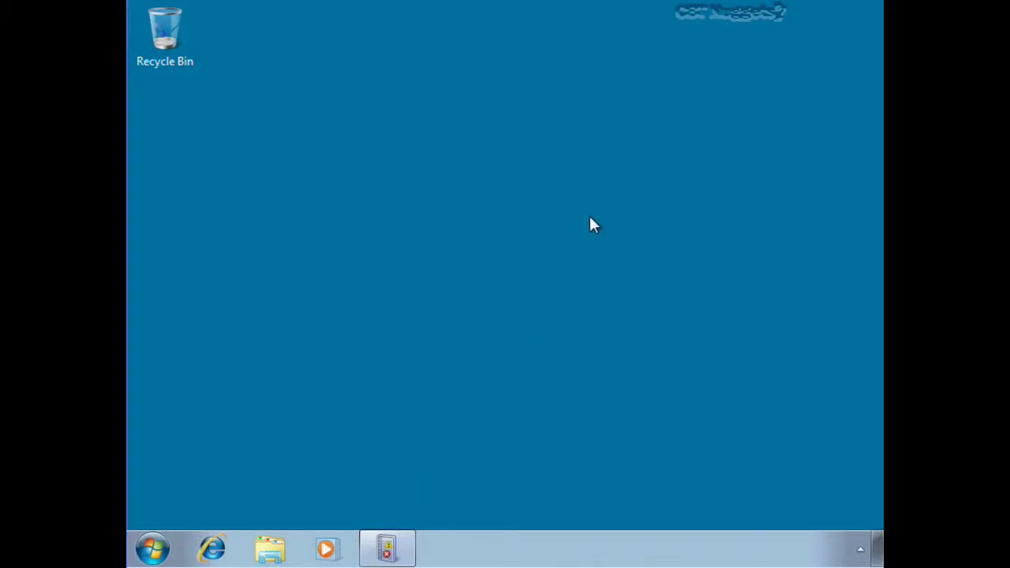
# - Search for Command Prompt and open it with administrator rights, approving the elevation request
pyautogui.click(152, 548)
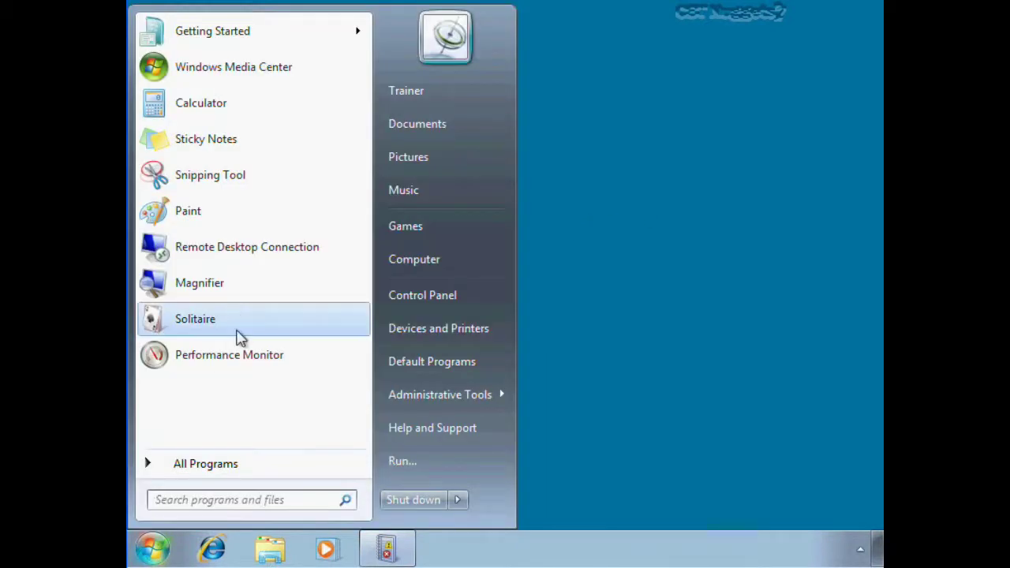
pyautogui.click(234, 502)
pyautogui.write('command pro')
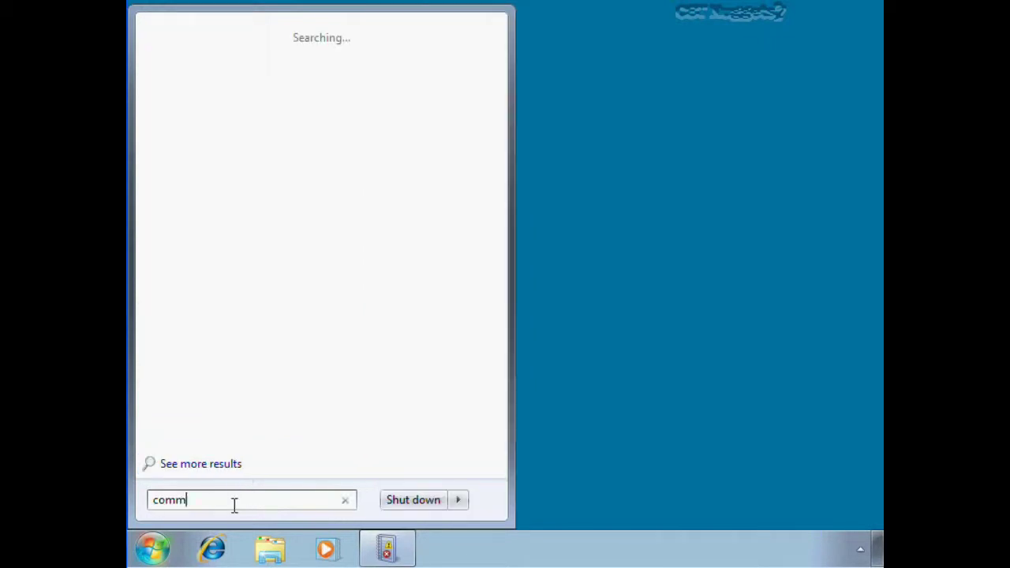
pyautogui.rightClick(225, 79)
pyautogui.click(268, 131)
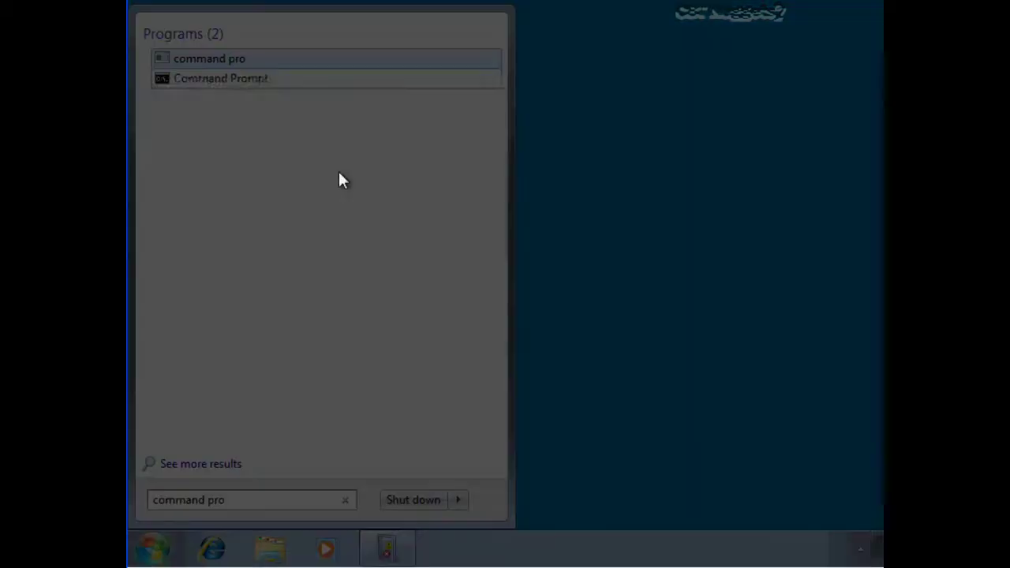
pyautogui.hotkey('alt', 'y')
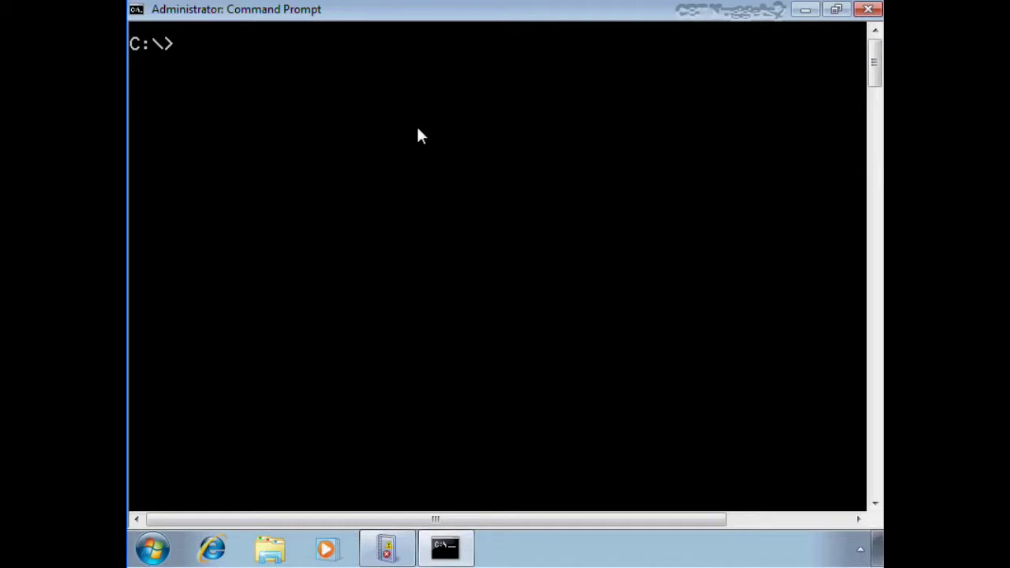
# - Display the WinRM command help with winrm /? and review its operations and related help topics
pyautogui.write('winrm')
pyautogui.write('config')
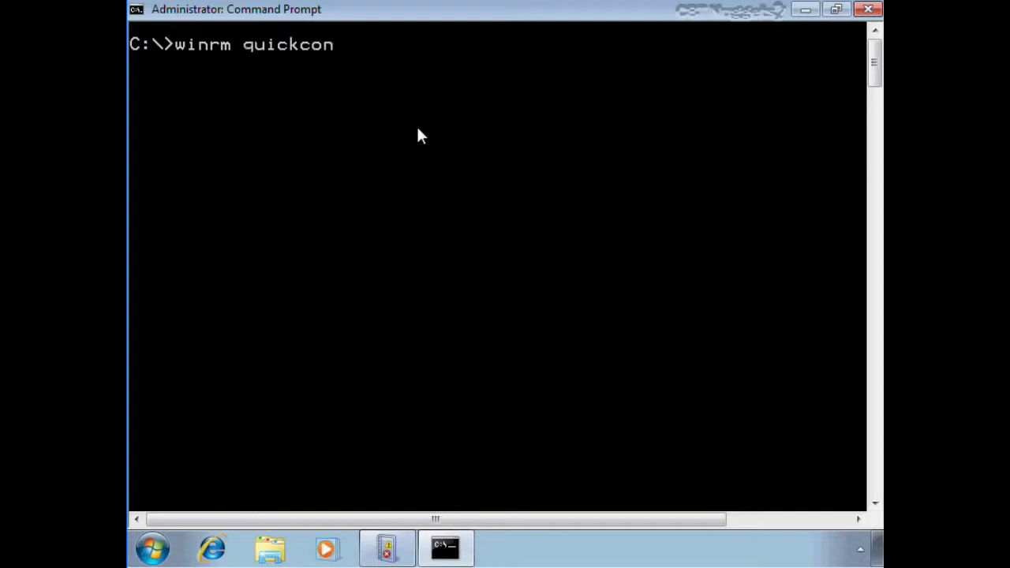
pyautogui.press('BackSpace')
pyautogui.press('BackSpace')
pyautogui.press('BackSpace')
pyautogui.press('BackSpace')
pyautogui.press('BackSpace')
pyautogui.press('BackSpace')
pyautogui.press('BackSpace')
pyautogui.press('BackSpace')
pyautogui.press('BackSpace')
pyautogui.press('BackSpace')
pyautogui.press('BackSpace')
pyautogui.write('/?')
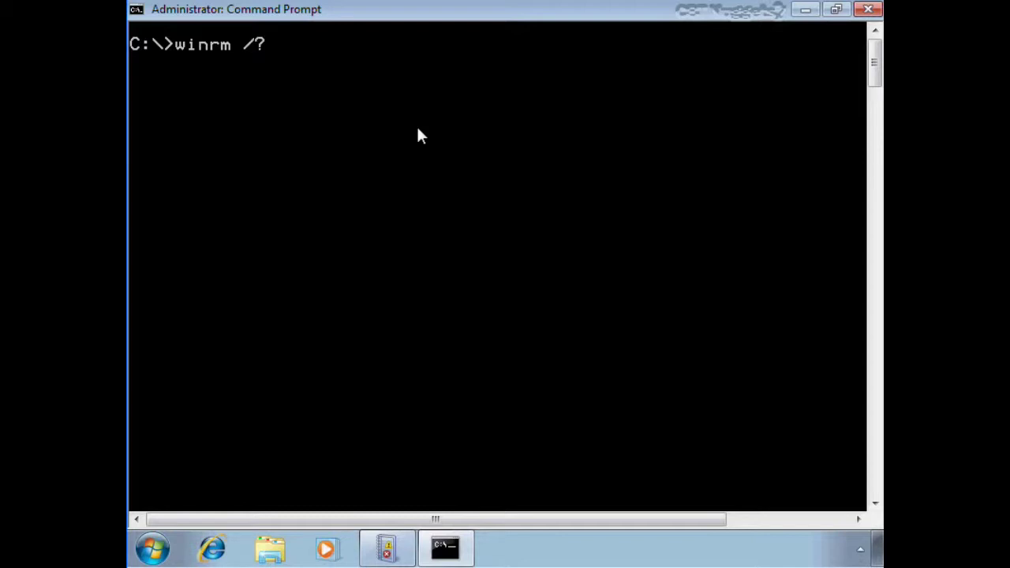
pyautogui.press('Return')
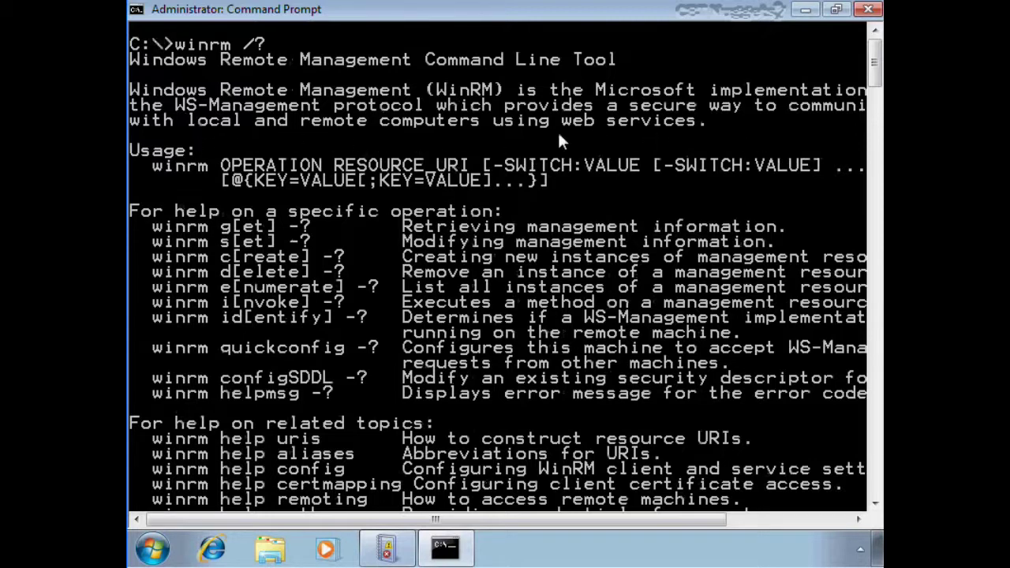
pyautogui.scroll(-4, 600, 249)
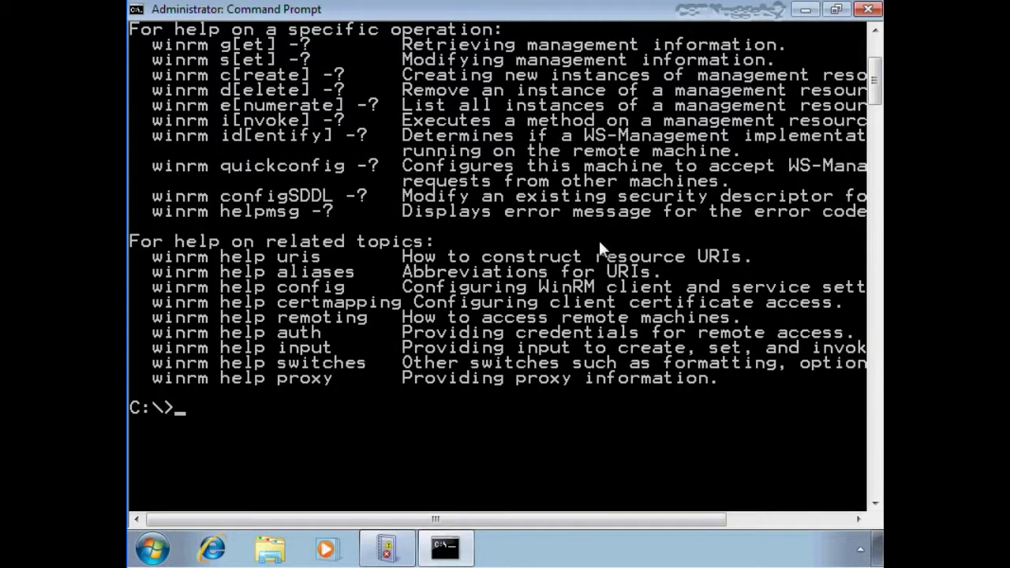
# - Run winrm quickconfig and accept creating the WinRM listener and enabling the firewall exception
pyautogui.write('winrm quickconfig')
pyautogui.press('Return')
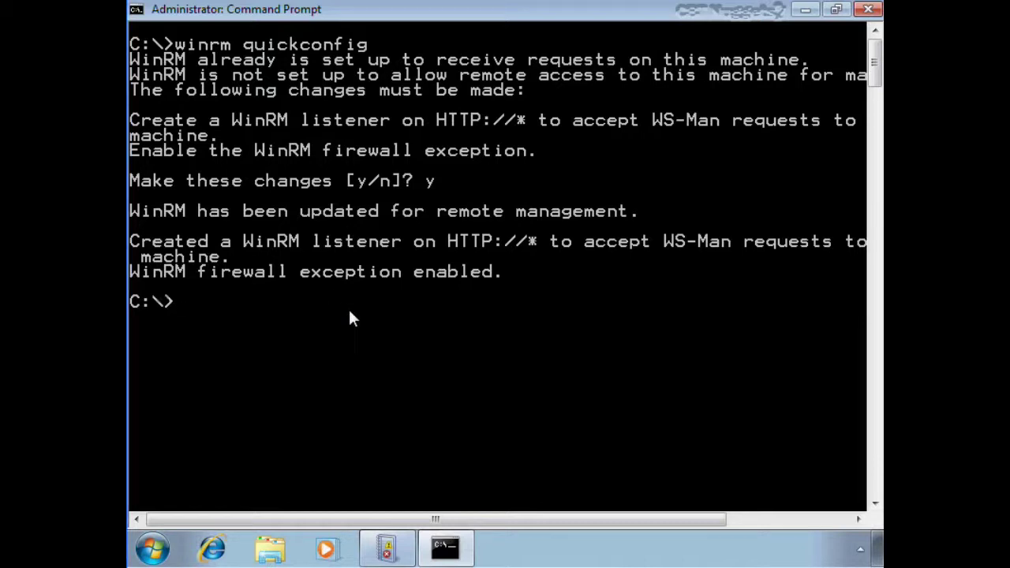
# - Display the w32tm command help with w32tm /? and look through its output back to the beginning
pyautogui.write('w32tm /?')
pyautogui.press('Return')
pyautogui.scroll(20, 348, 307)
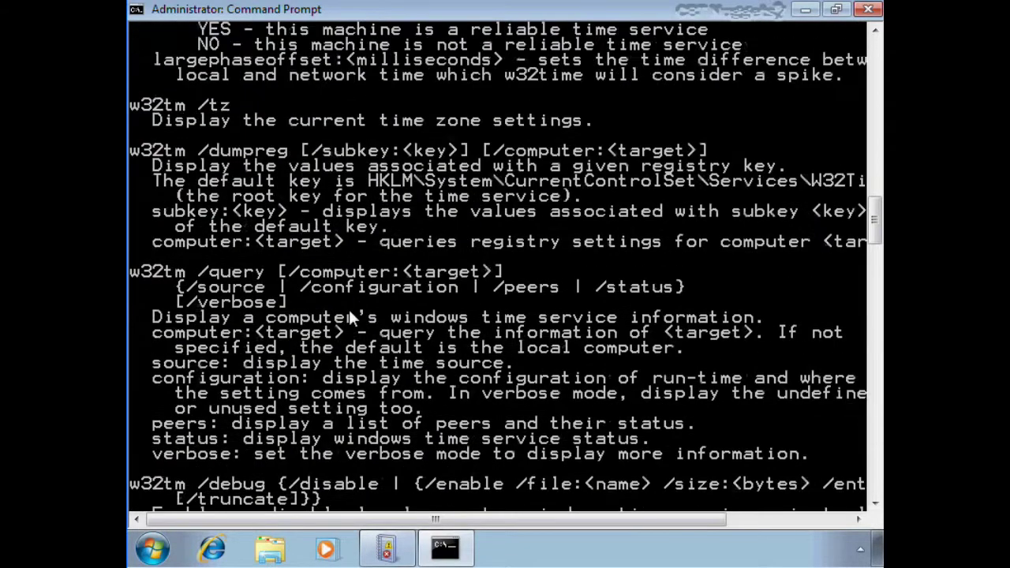
pyautogui.scroll(15, 348, 307)
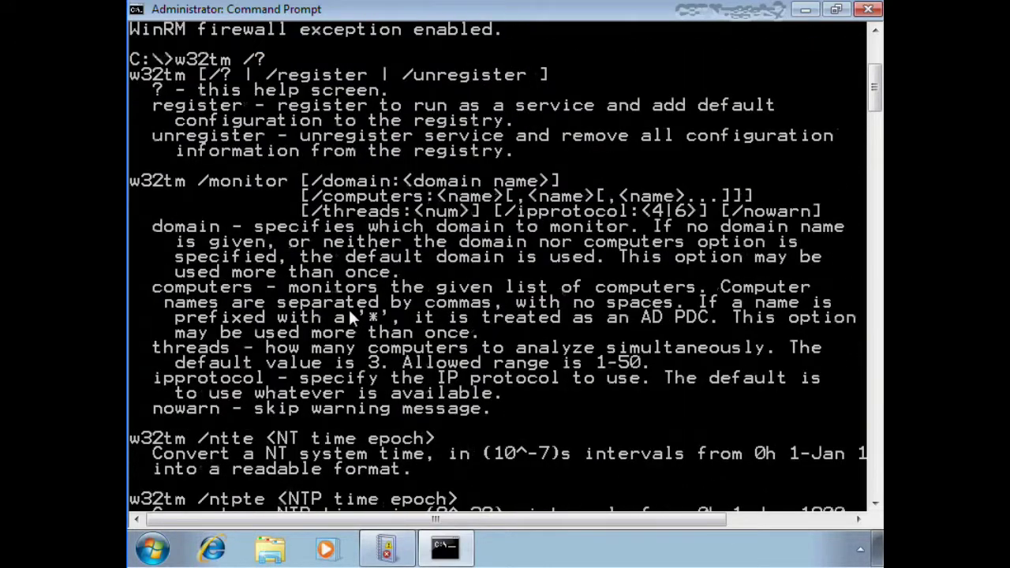
pyautogui.scroll(3, 351, 315)
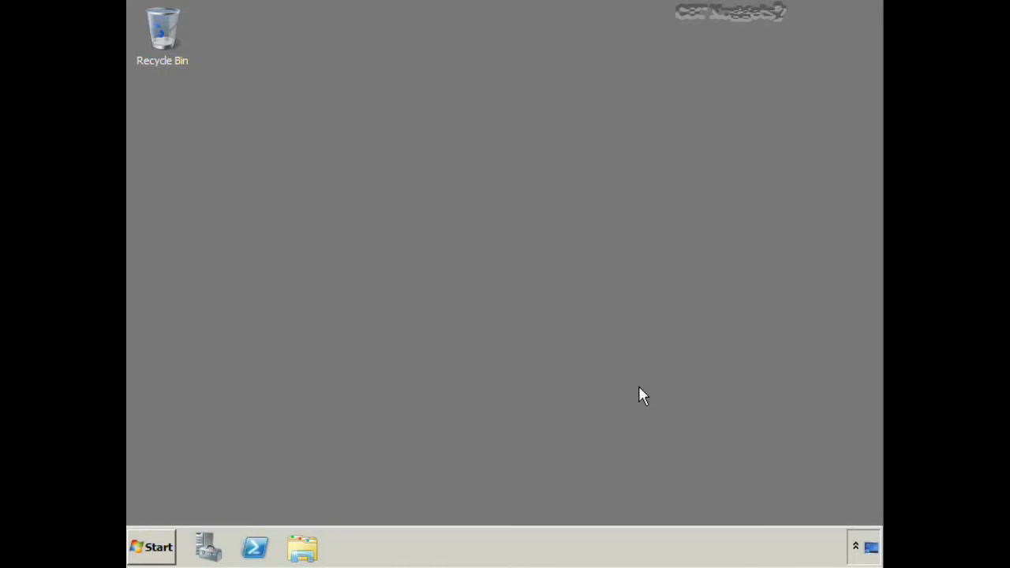
# - Switch to the Windows Server desktop and open Command Prompt as administrator
pyautogui.click(150, 547)
pyautogui.rightClick(176, 118)
pyautogui.click(239, 149)
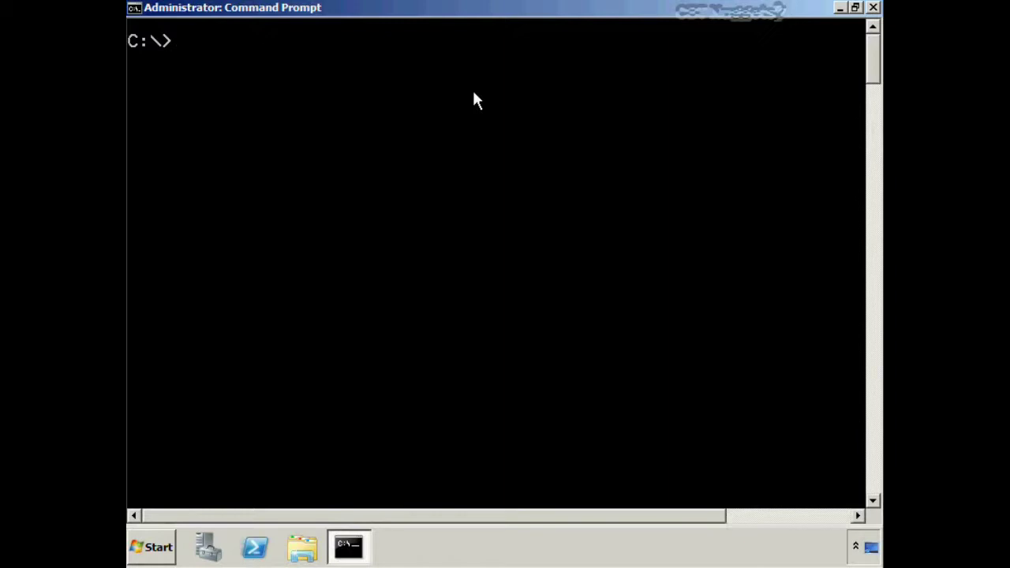
# - Configure the event collector service with wecutil qc, accept the Delay-Start startup mode, and exit the command prompt
pyautogui.write('wecutil ')
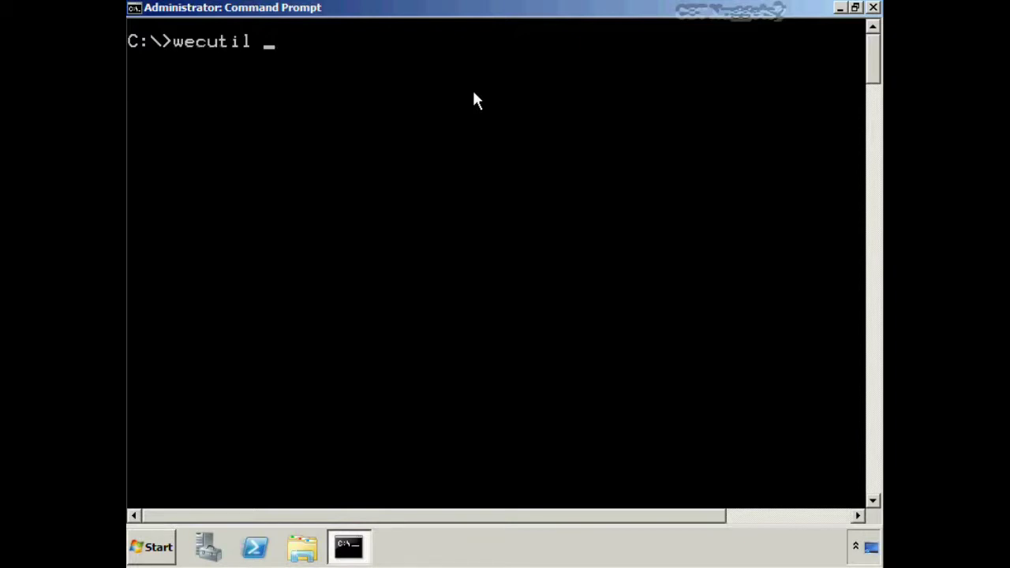
pyautogui.write('qc')
pyautogui.press('Return')
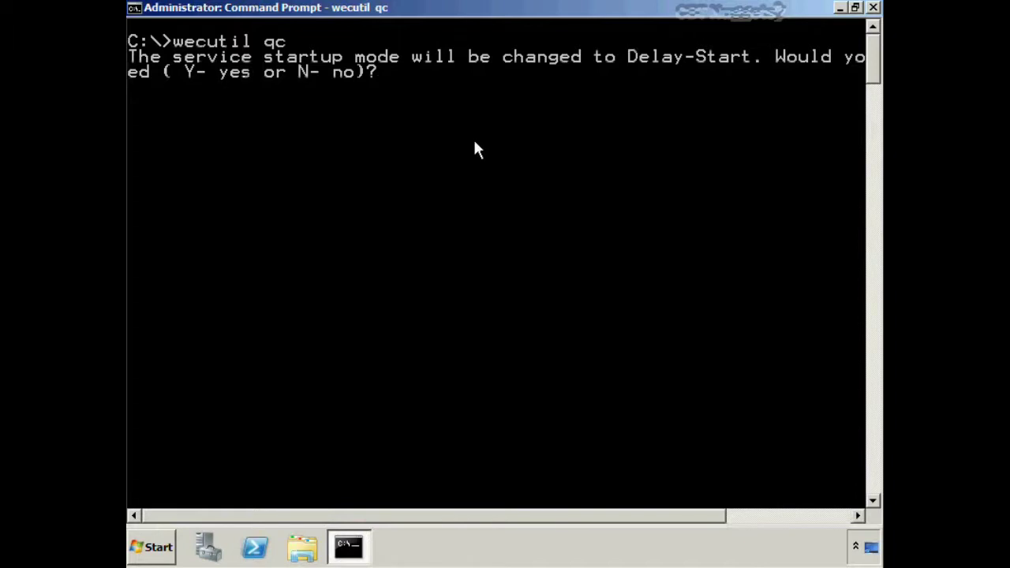
pyautogui.write('y')
pyautogui.press('Return')
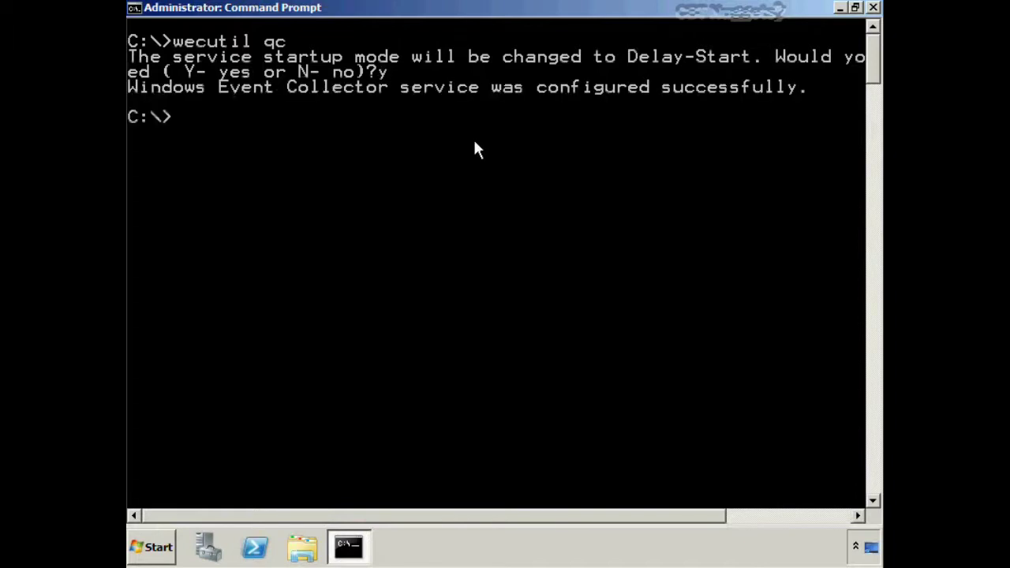
pyautogui.write('exit')
pyautogui.press('Return')
# - Open Event Viewer on the server and widen the console tree so the full node names fit
pyautogui.click(161, 547)
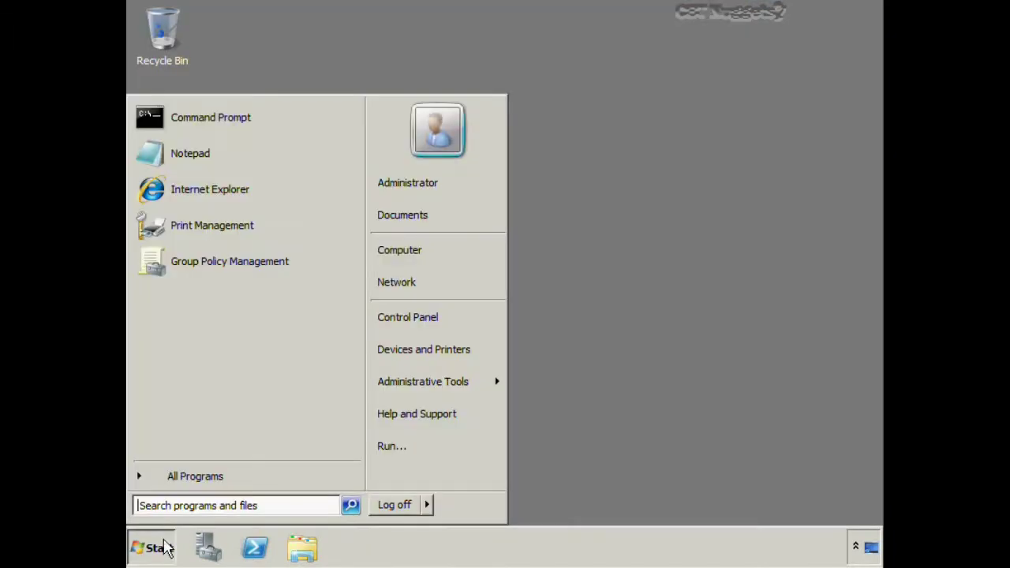
pyautogui.moveTo(473, 380)
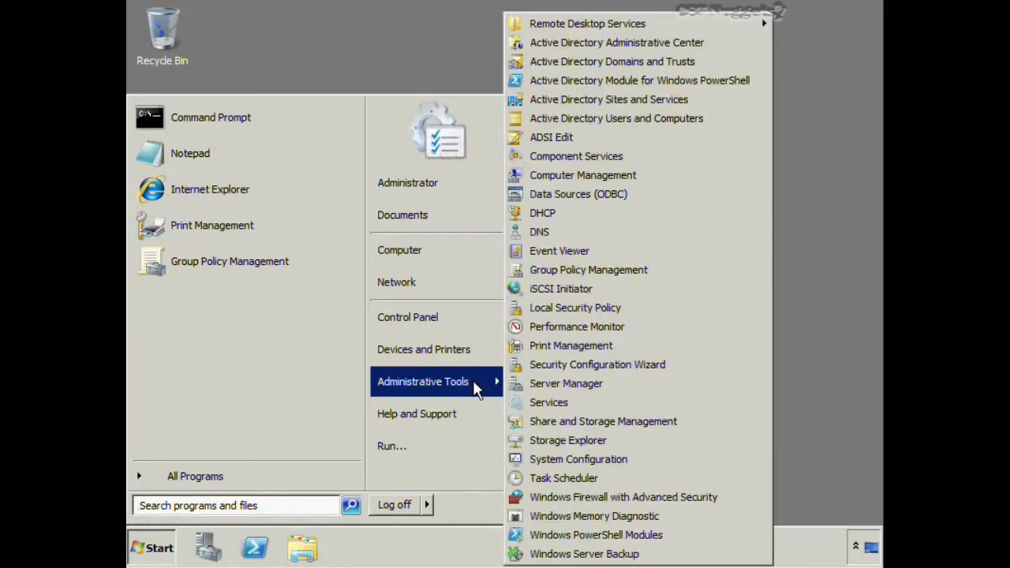
pyautogui.click(582, 252)
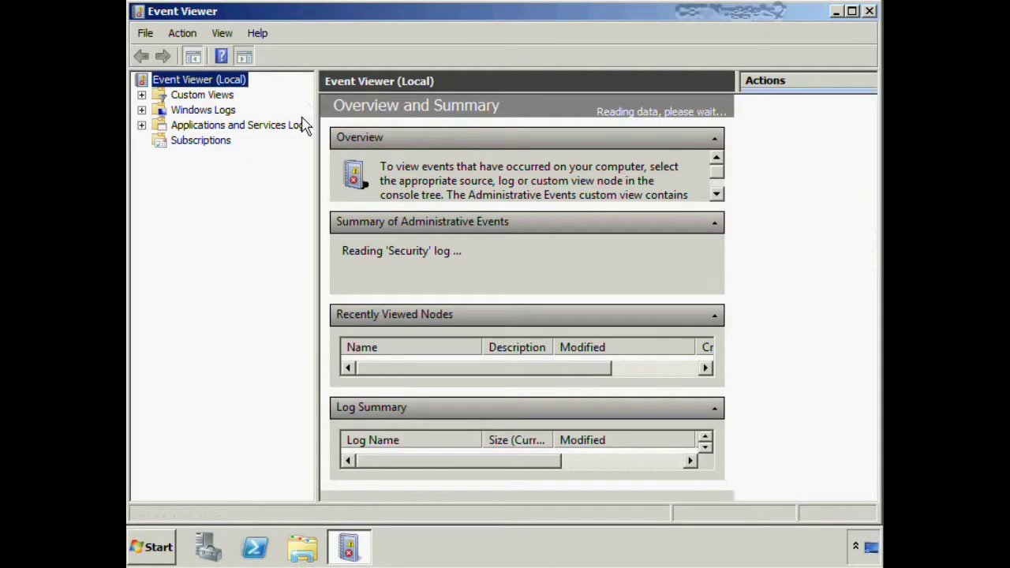
pyautogui.moveTo(318, 140); pyautogui.dragTo(356, 139)
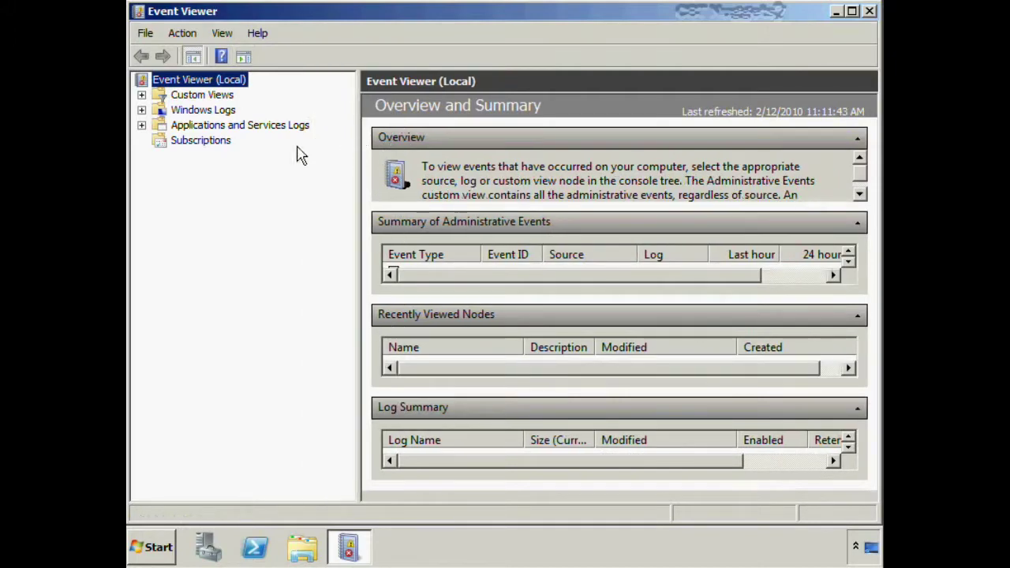
# - Start a new event subscription named Applog-WINNUGGET, keeping Forwarded Events as the destination log
pyautogui.click(202, 145)
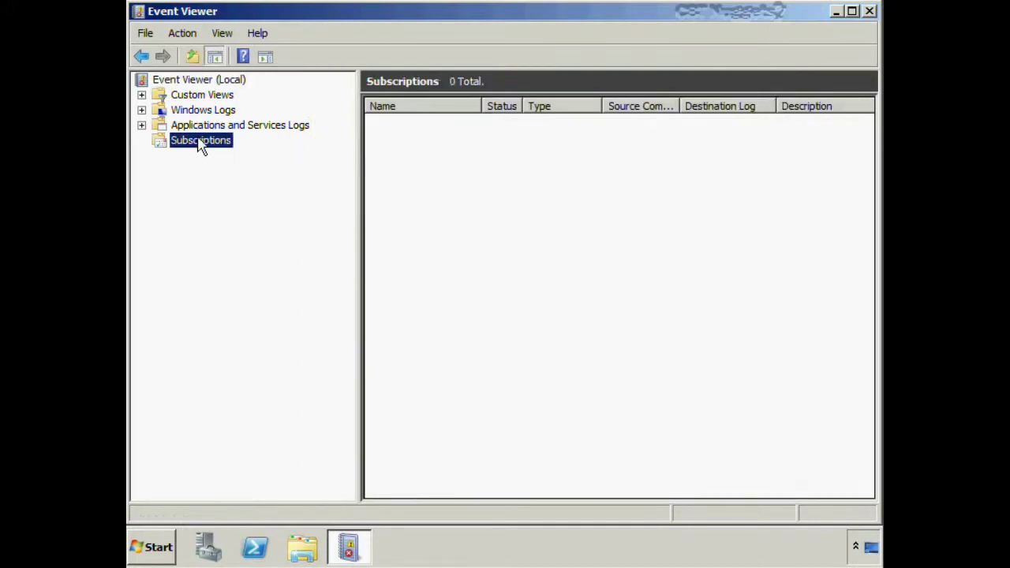
pyautogui.rightClick(201, 146)
pyautogui.click(243, 203)
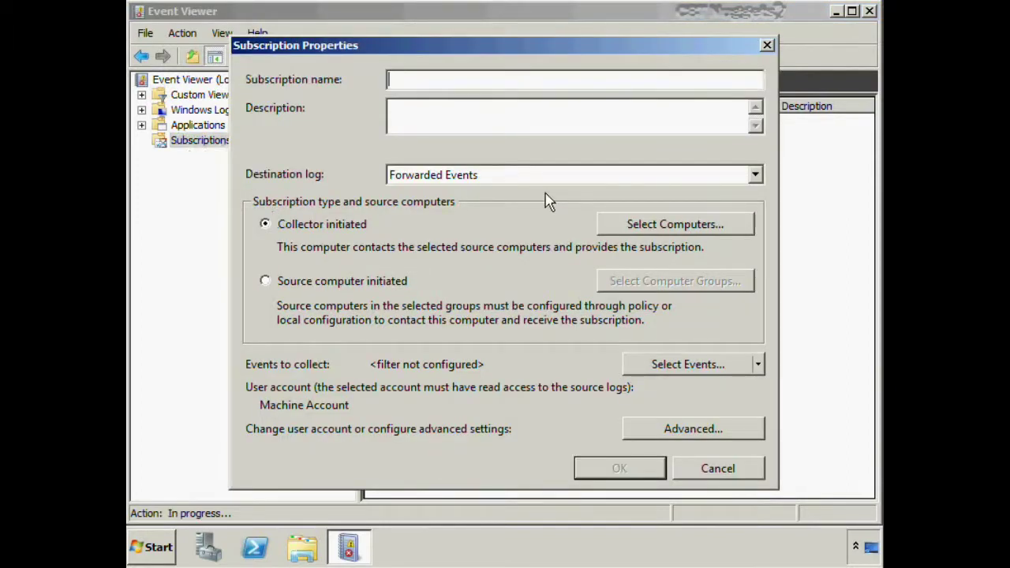
pyautogui.write('Applog-')
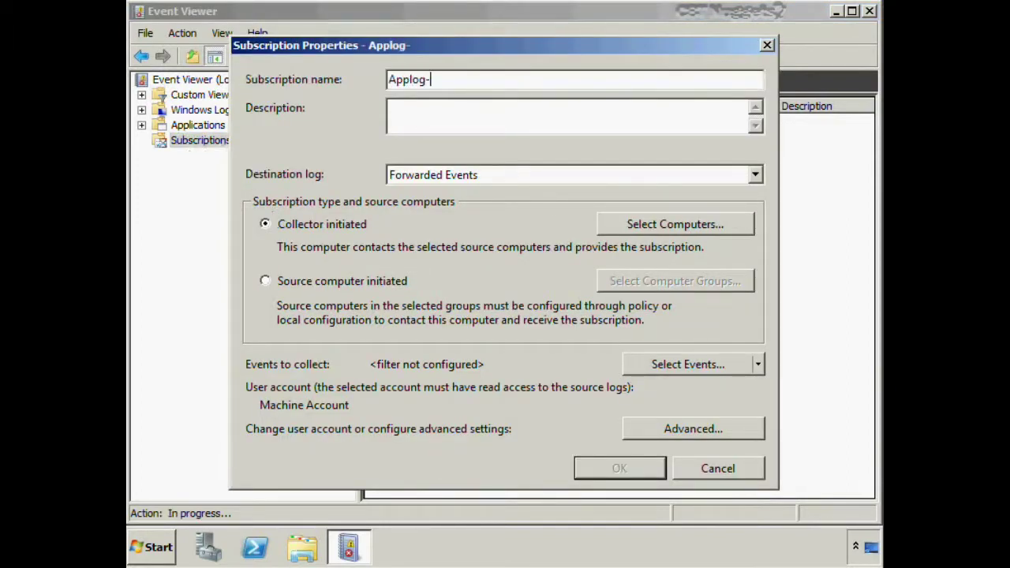
pyautogui.write('WINNUGGET')
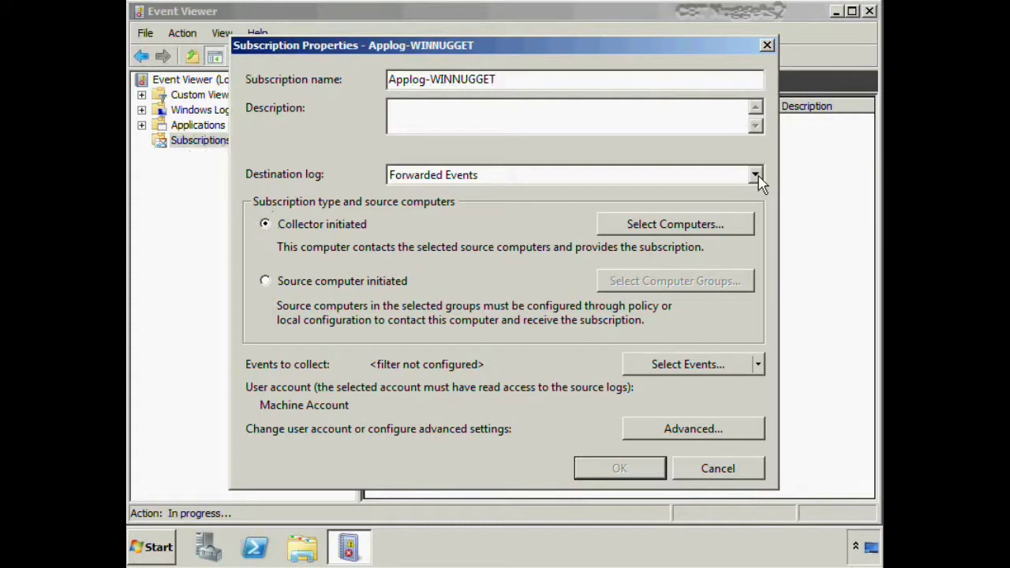
pyautogui.click(755, 175)
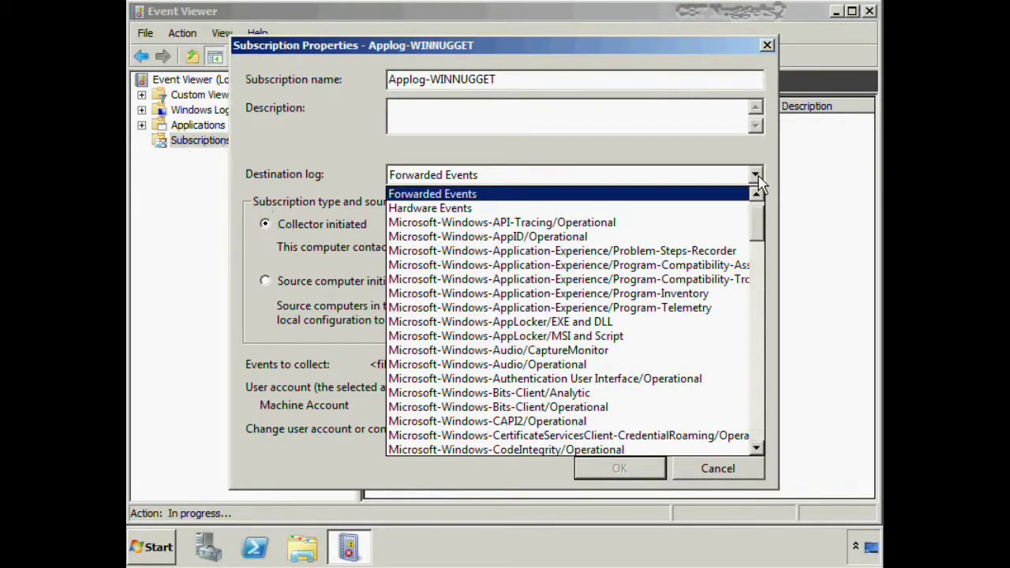
pyautogui.click(756, 177)
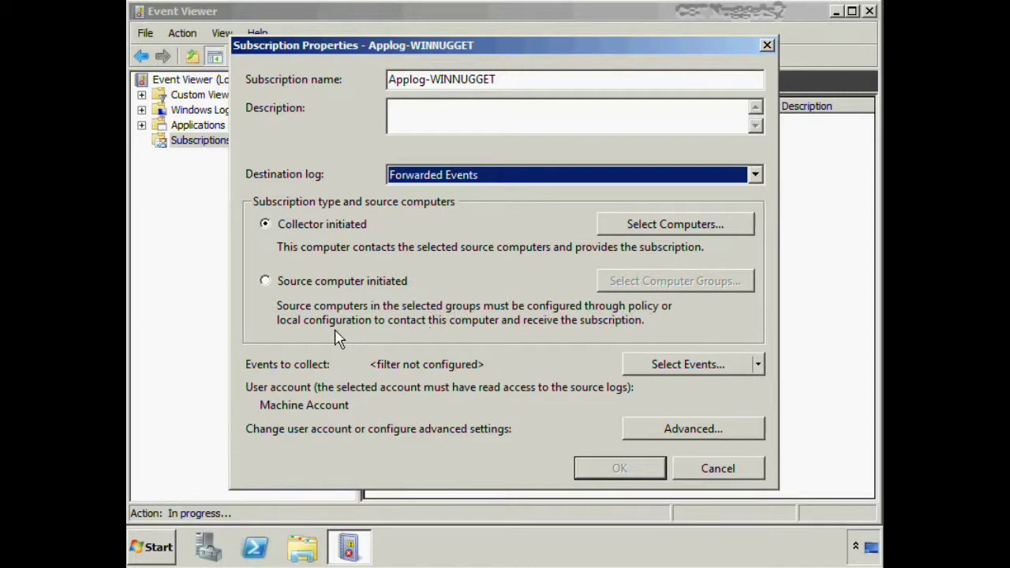
# - Add the domain computer WINNUGGET as the subscription's source computer, test its connectivity, and accept the computer list
pyautogui.click(604, 223)
pyautogui.click(584, 184)
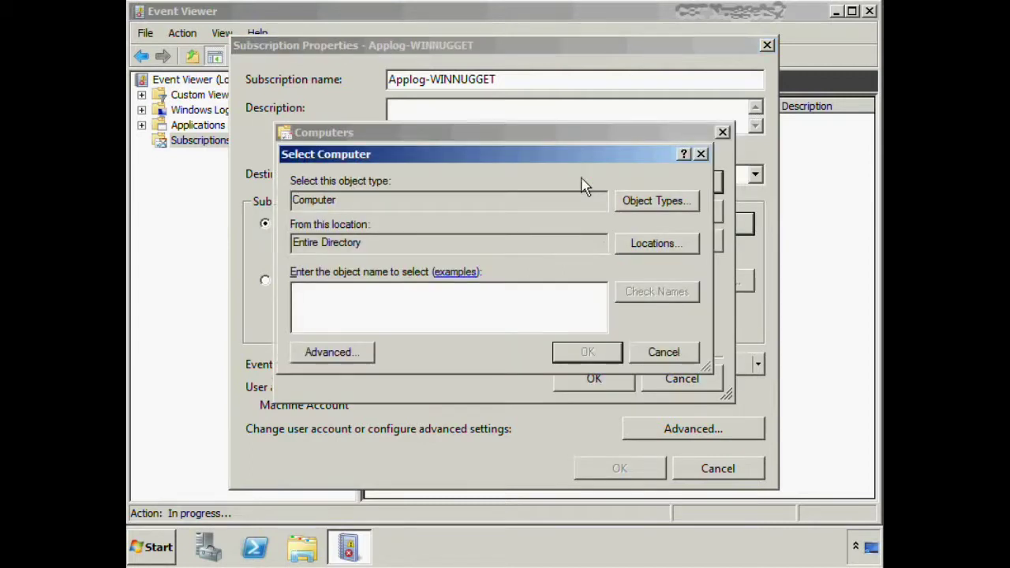
pyautogui.write('win')
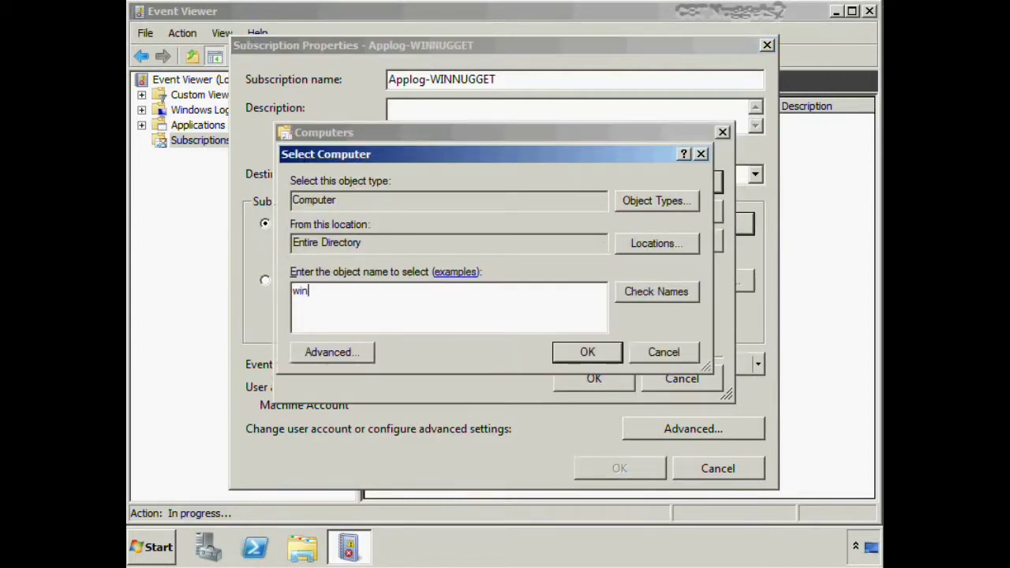
pyautogui.press('Return')
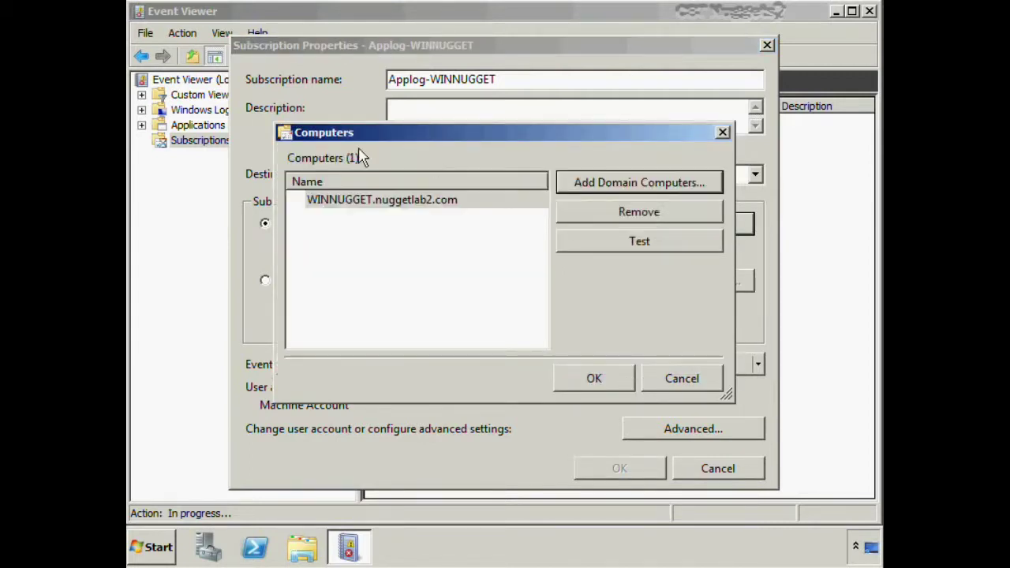
pyautogui.click(619, 242)
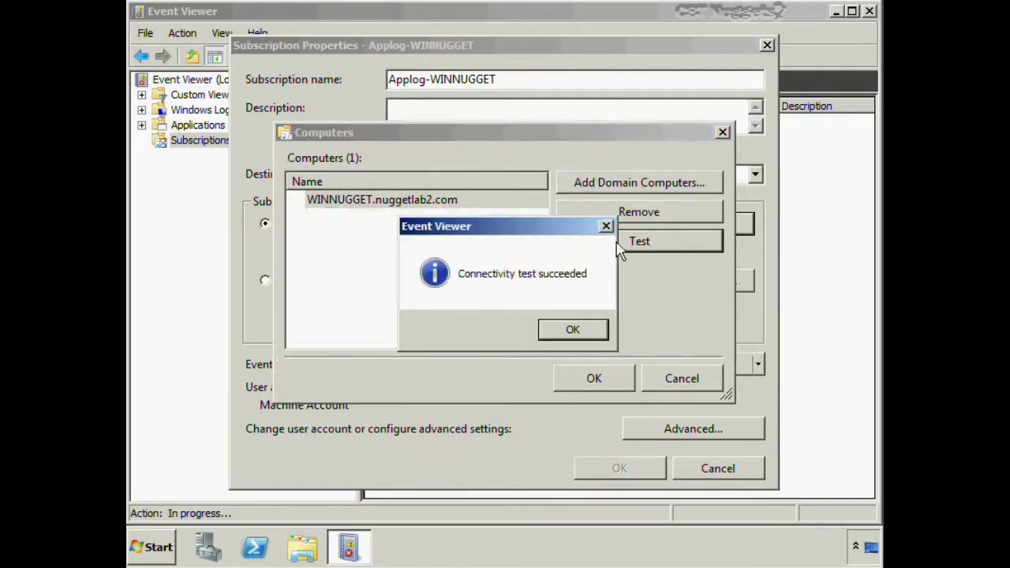
pyautogui.click(570, 330)
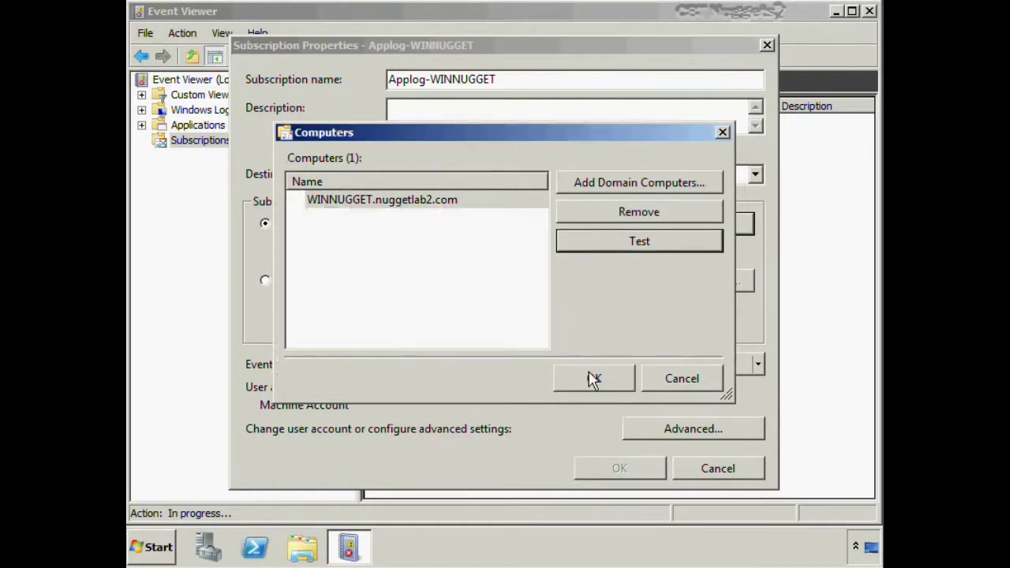
pyautogui.click(593, 378)
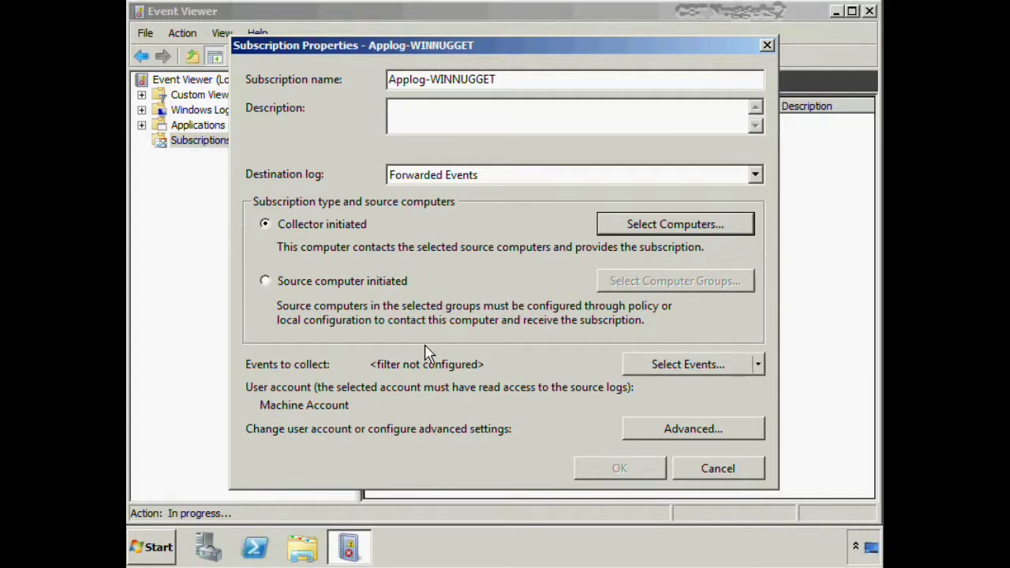
# - Edit the subscription's event filter to include Information, Error and Warning events, keeping the logged period at Any time
pyautogui.click(759, 365)
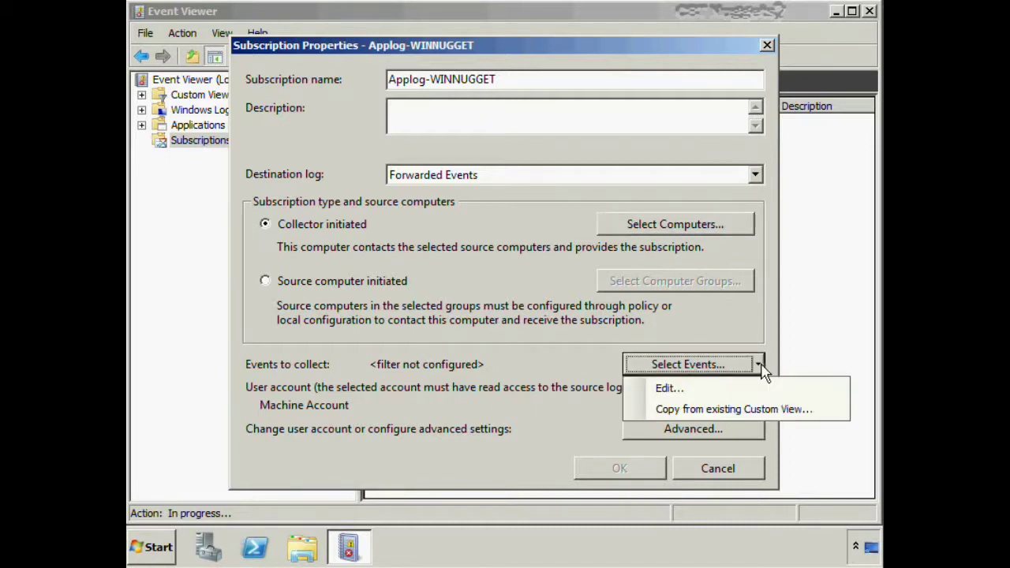
pyautogui.click(722, 388)
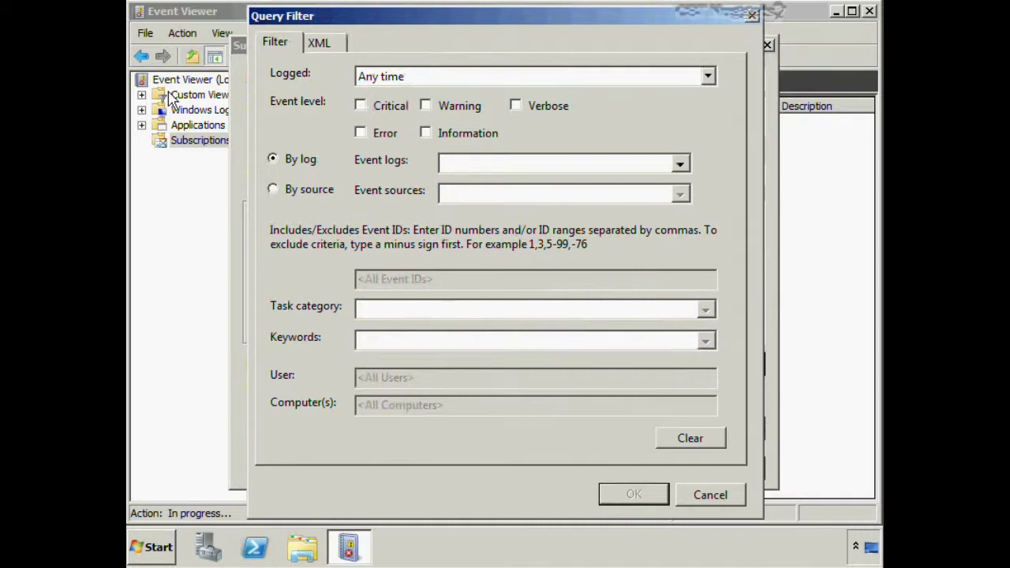
pyautogui.click(708, 77)
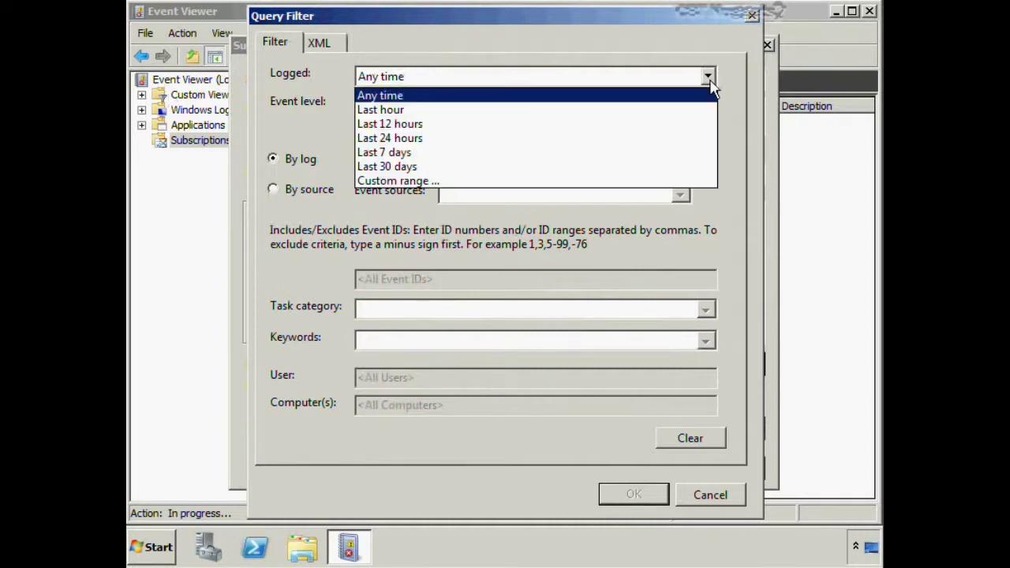
pyautogui.click(707, 79)
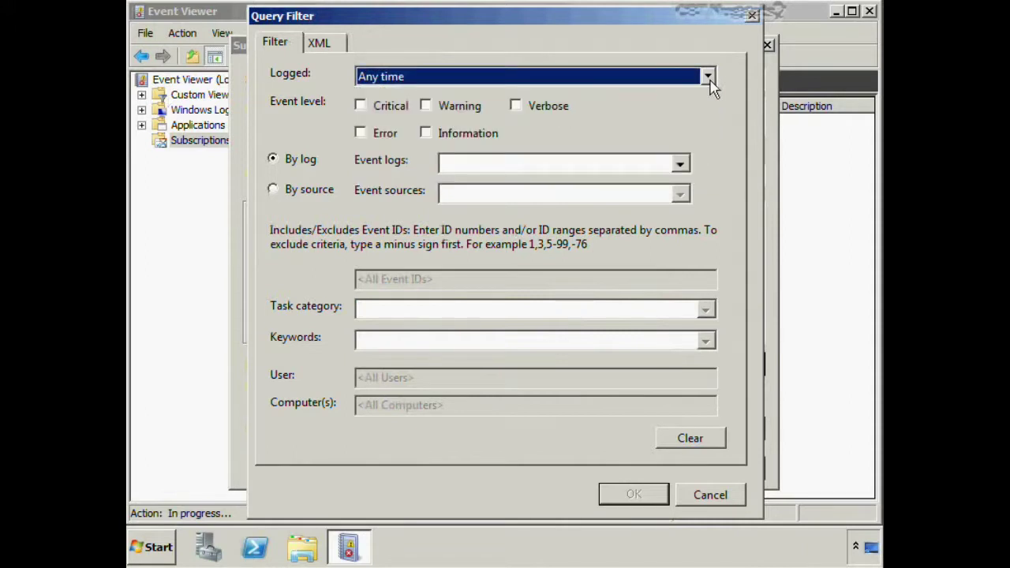
pyautogui.click(425, 132)
pyautogui.click(360, 135)
pyautogui.click(426, 106)
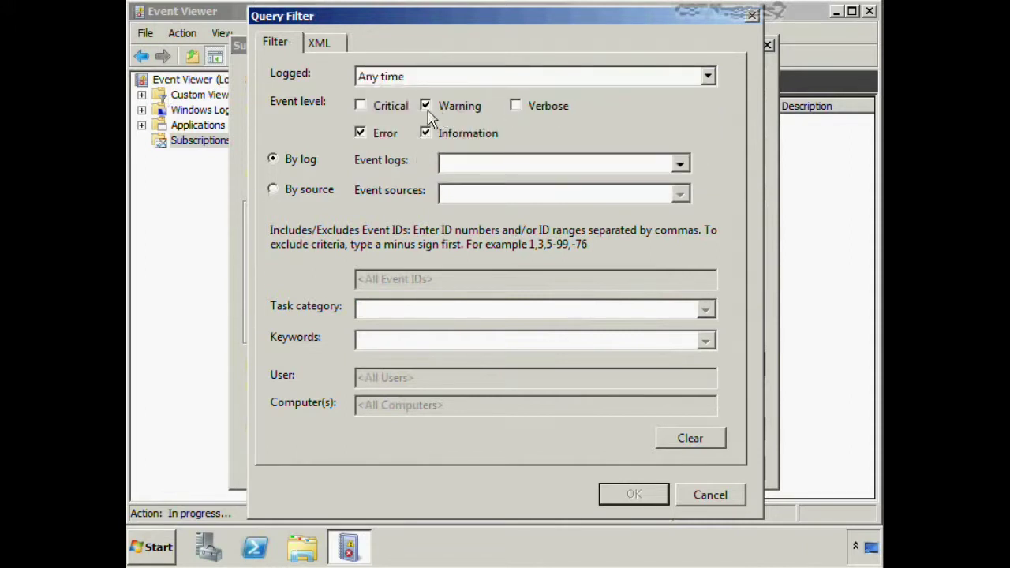
# - Choose the Application log under Windows Logs as the event log for the query filter
pyautogui.click(680, 166)
pyautogui.click(449, 180)
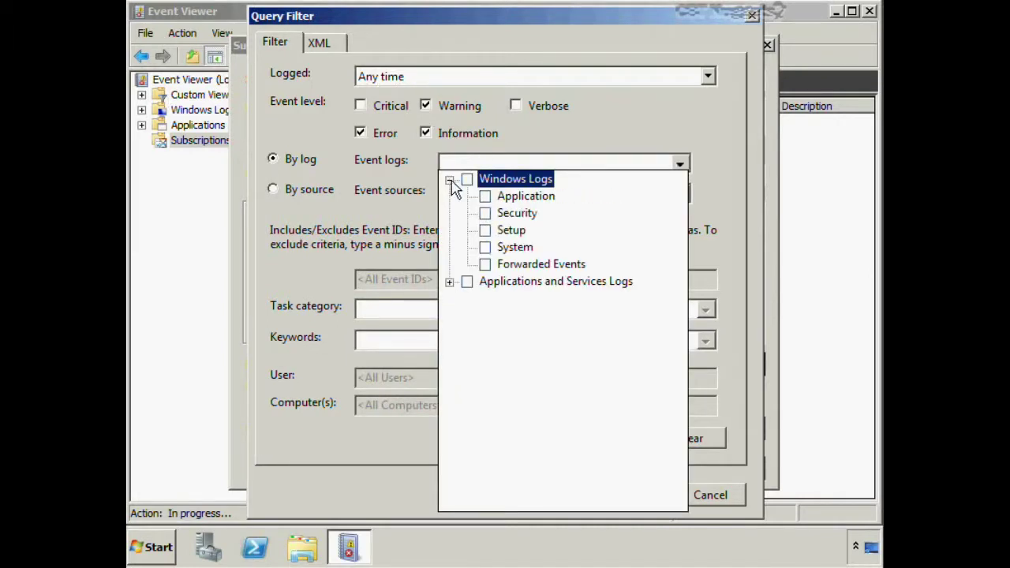
pyautogui.click(485, 196)
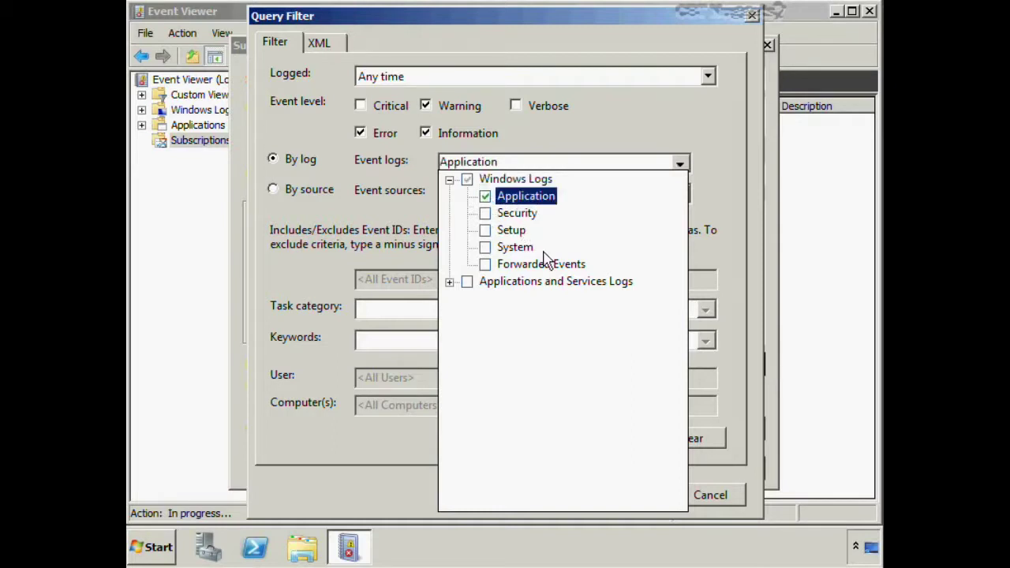
# - Accept the Application log query filter, create the Applog-WINNUGGET subscription, and widen the Name and Type columns in the subscription list
pyautogui.click(733, 240)
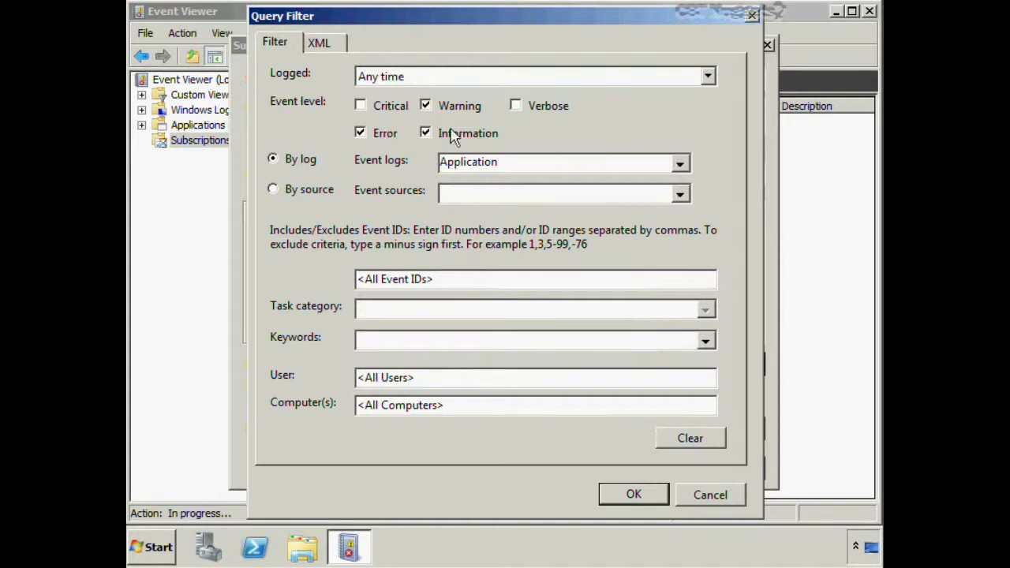
pyautogui.click(633, 494)
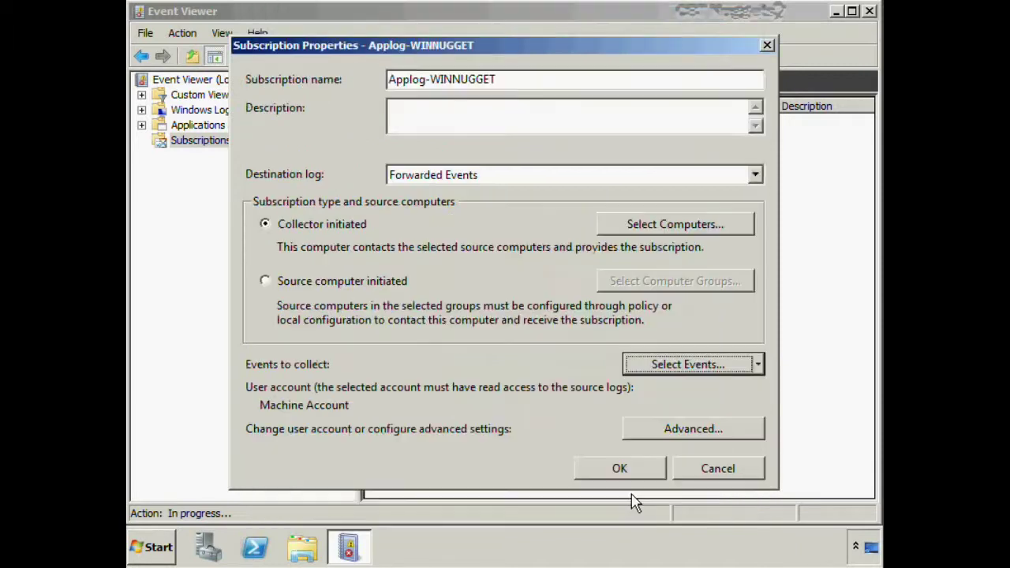
pyautogui.click(619, 468)
pyautogui.moveTo(482, 106); pyautogui.dragTo(521, 105)
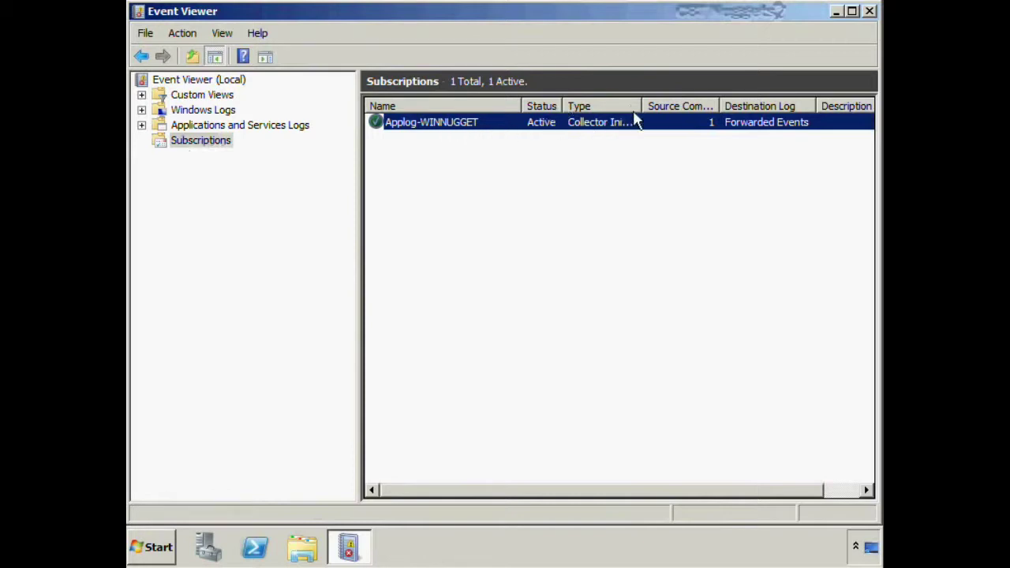
pyautogui.moveTo(641, 105); pyautogui.dragTo(672, 106)
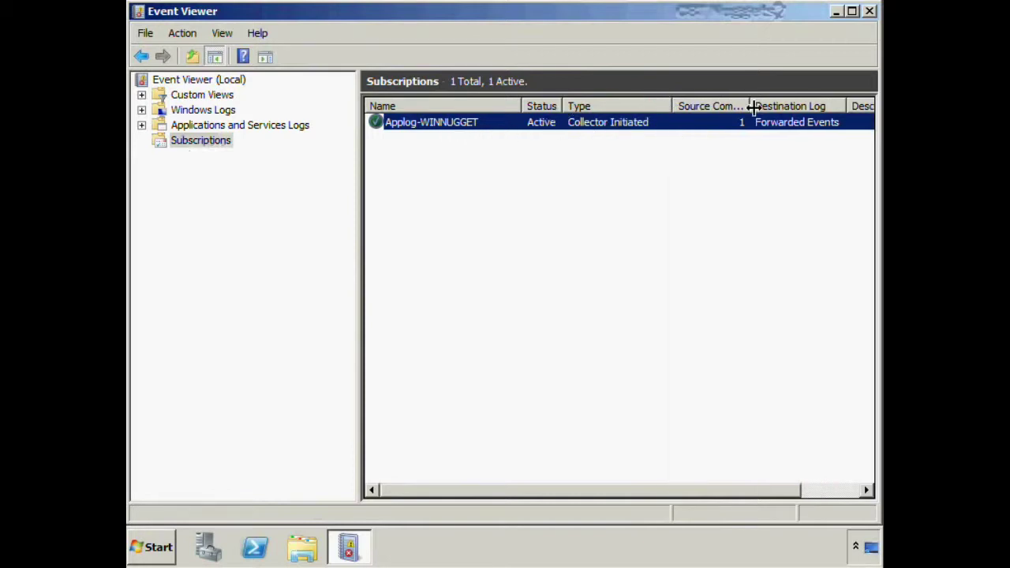
# - View the properties of the Applog-WINNUGGET subscription and close them without changes
pyautogui.rightClick(463, 126)
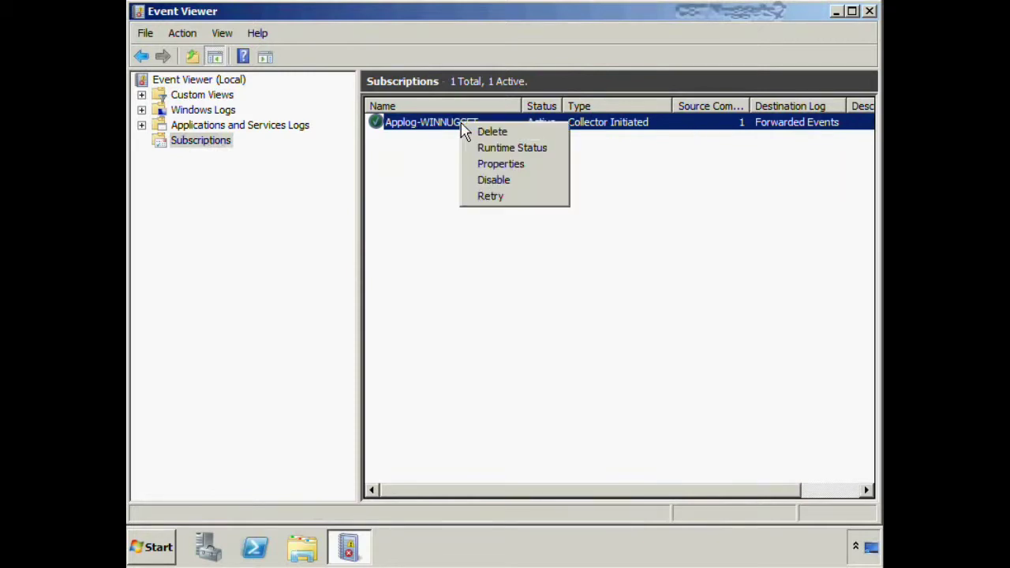
pyautogui.click(497, 164)
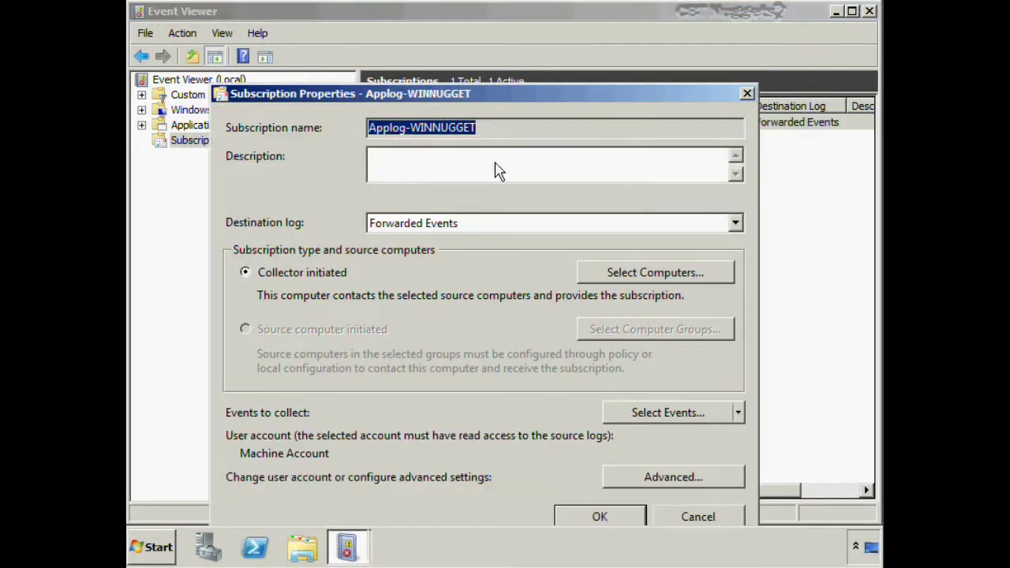
pyautogui.click(746, 94)
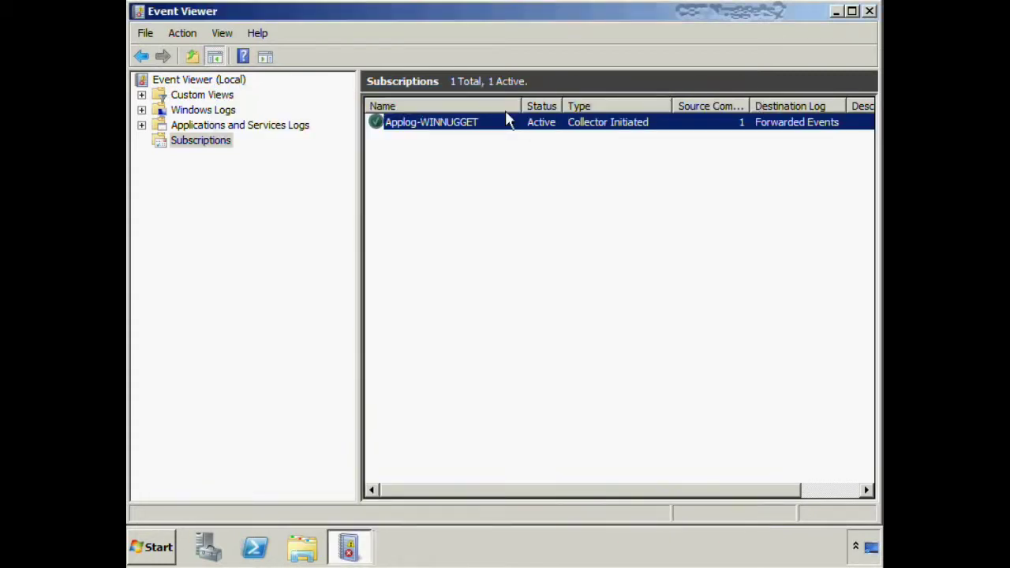
pyautogui.rightClick(473, 130)
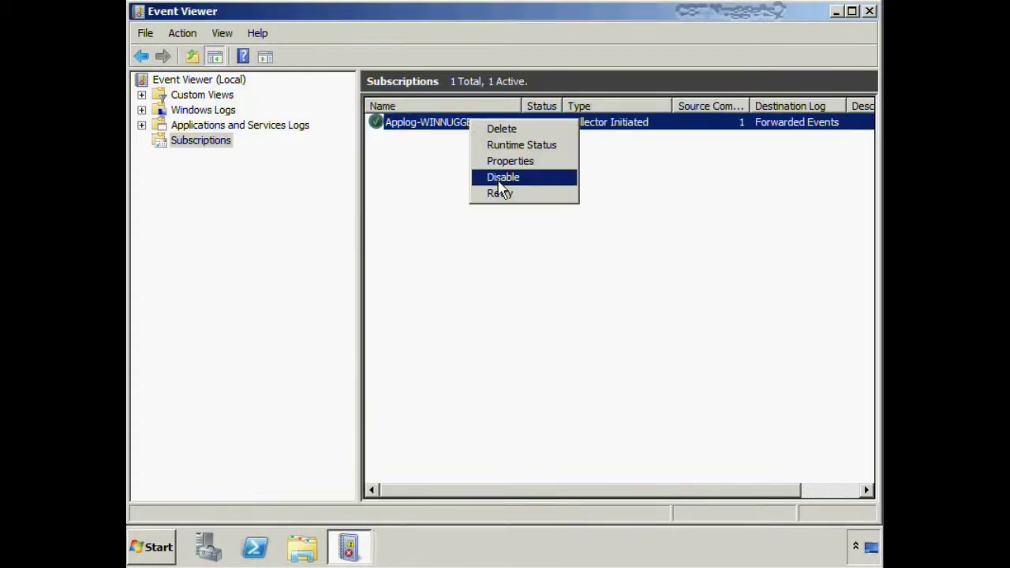
# - Check the runtime status of the Applog-WINNUGGET subscription and its source computer, and close the status window
pyautogui.rightClick(425, 125)
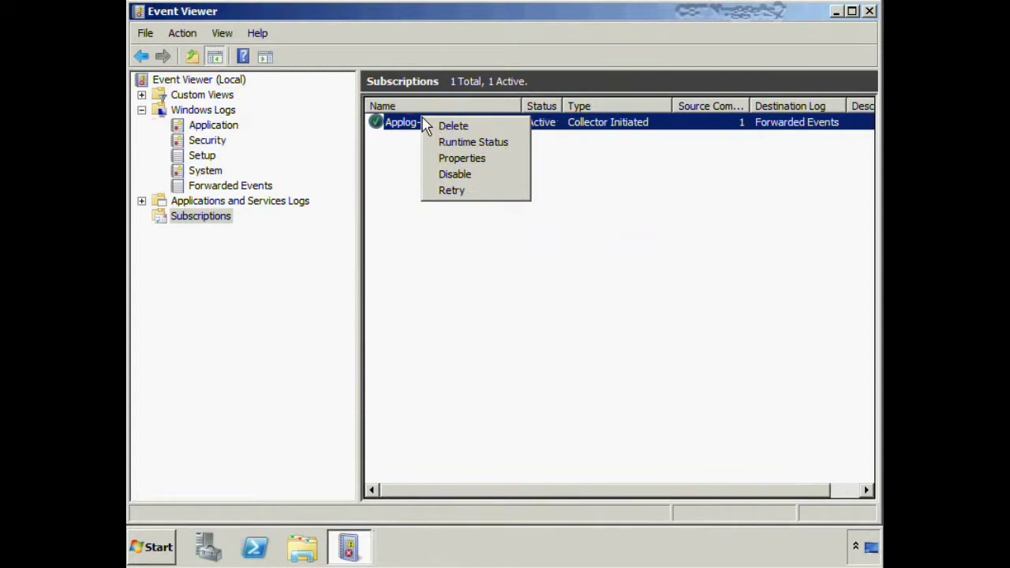
pyautogui.click(470, 149)
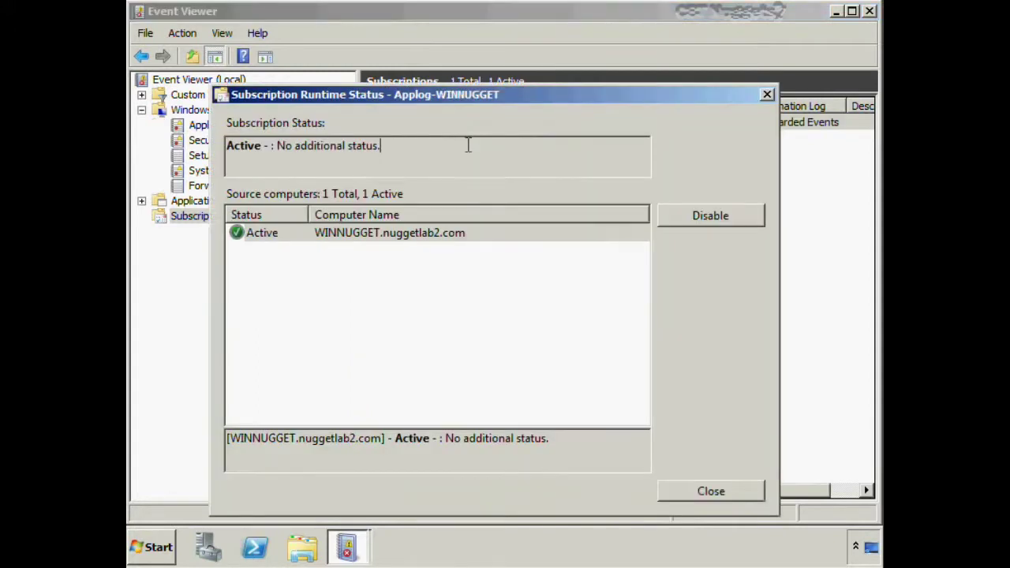
pyautogui.click(439, 232)
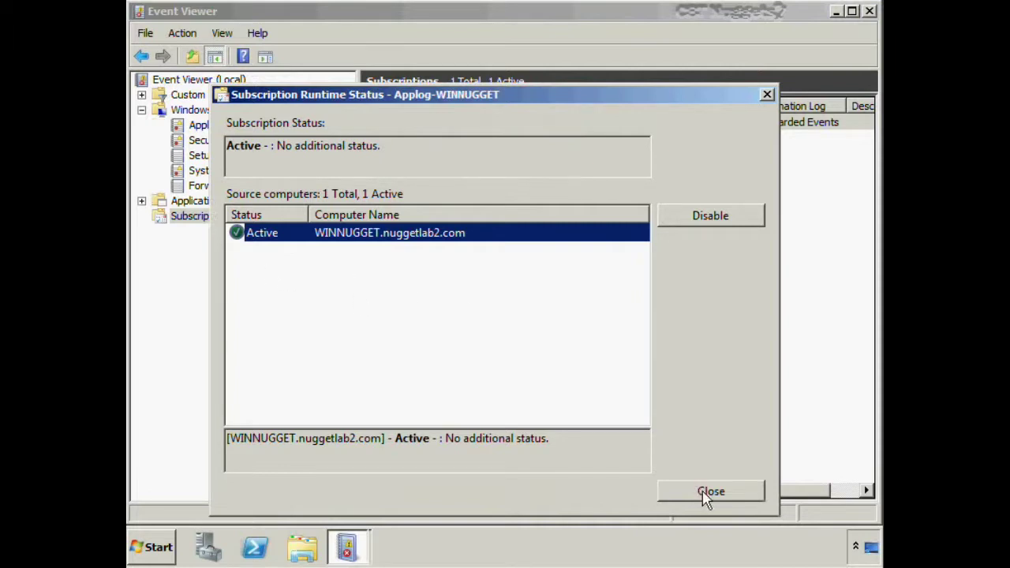
pyautogui.moveTo(297, 439); pyautogui.dragTo(513, 449)
pyautogui.click(570, 451)
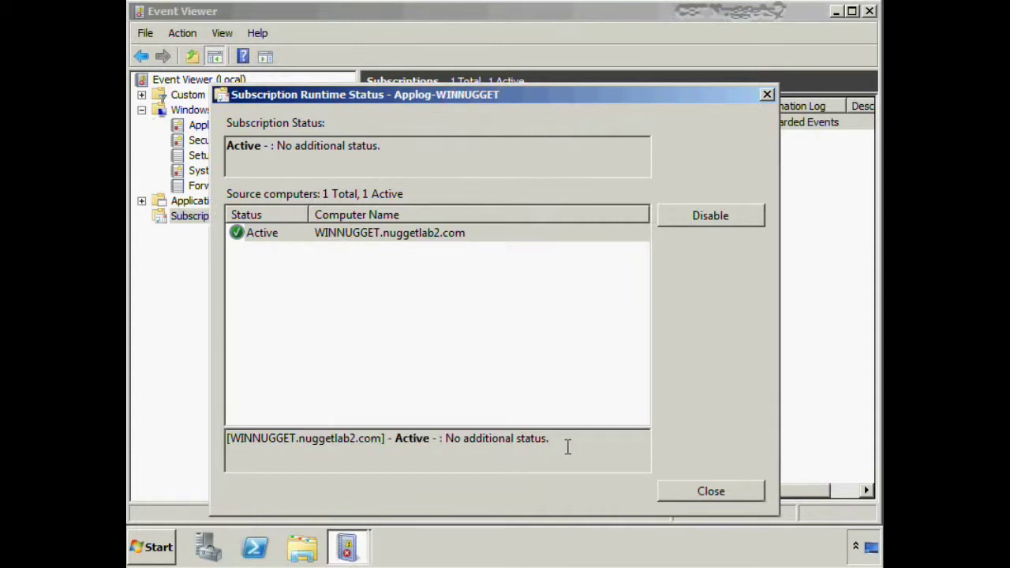
pyautogui.click(697, 496)
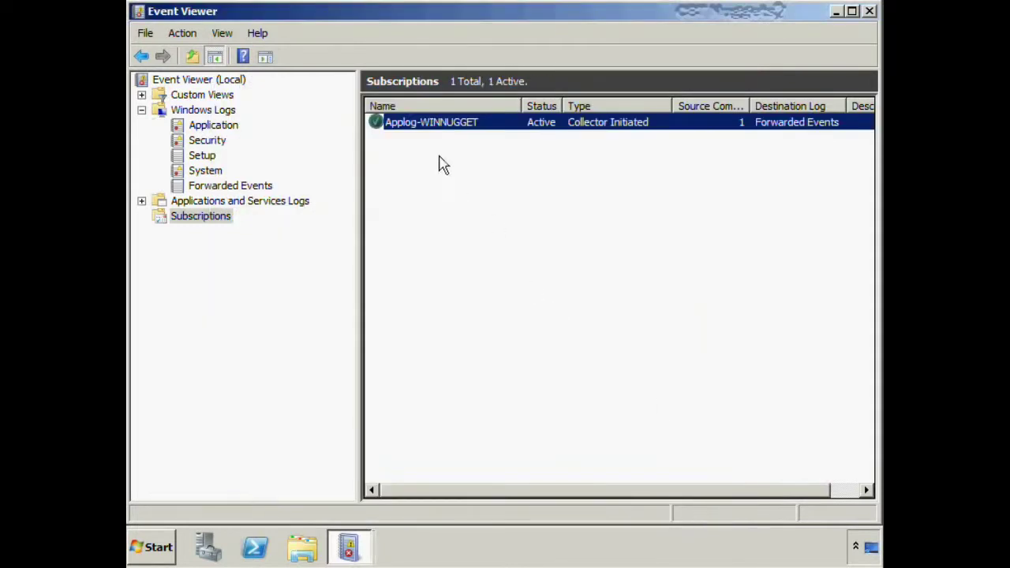
# - Review the Applog-WINNUGGET subscription's advanced settings for user account, event delivery optimization and protocol, and close both dialogs without saving
pyautogui.rightClick(421, 128)
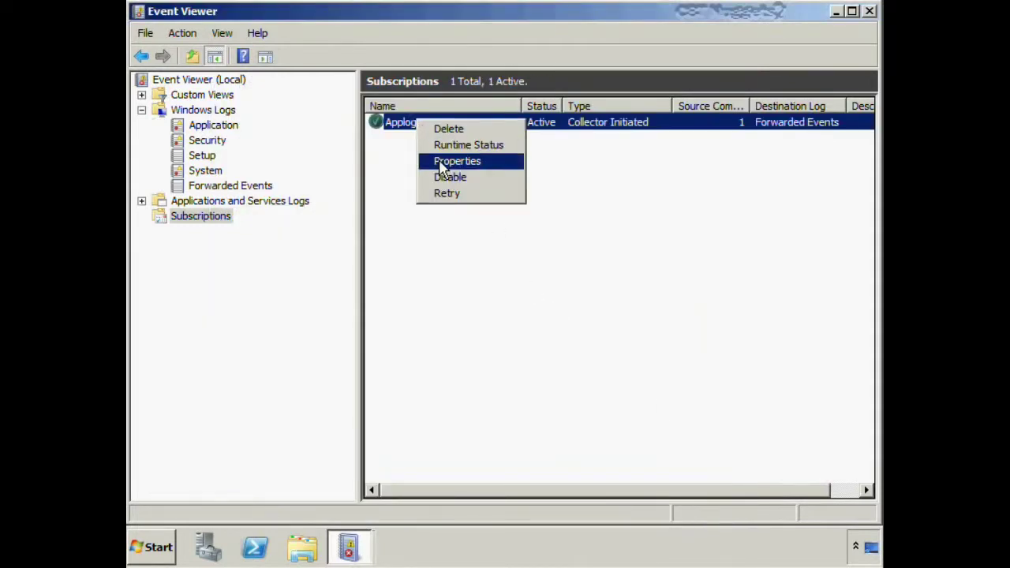
pyautogui.click(443, 160)
pyautogui.moveTo(444, 123); pyautogui.dragTo(444, 47)
pyautogui.click(661, 426)
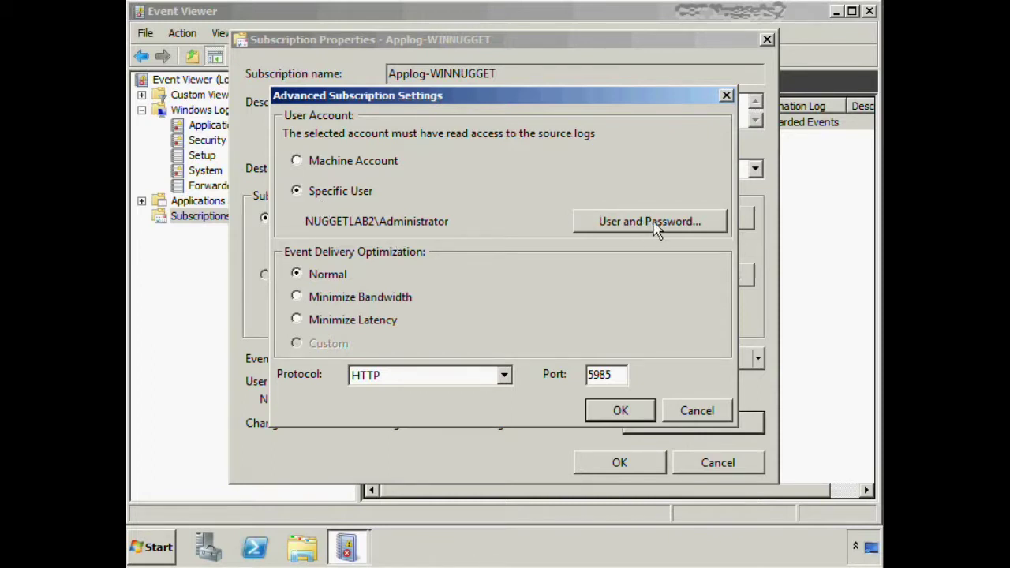
pyautogui.click(726, 96)
pyautogui.click(767, 40)
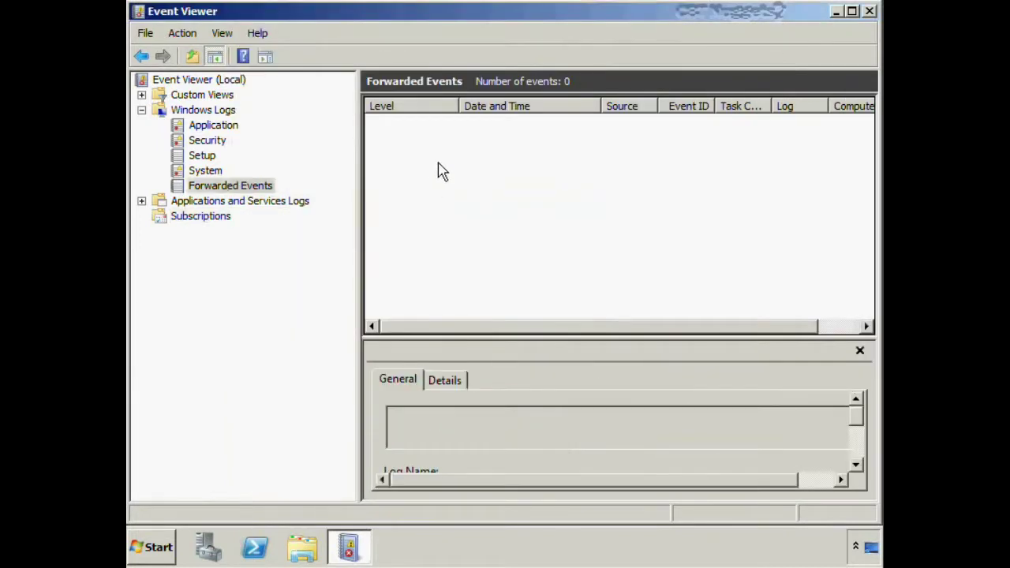
# - Check the Forwarded Events log on the collector, and dismiss the Search Service message on the source computer
pyautogui.rightClick(247, 192)
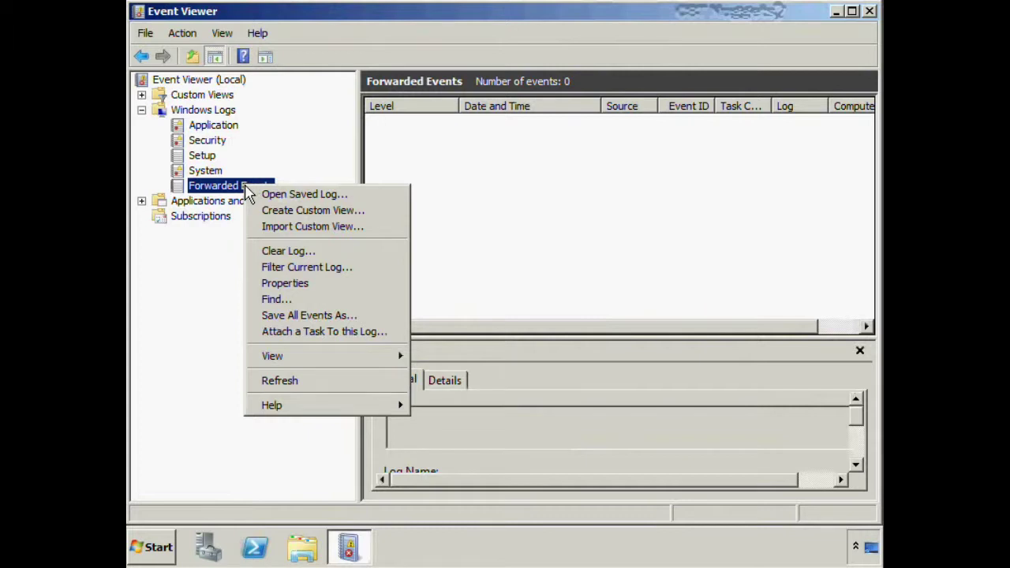
pyautogui.click(529, 190)
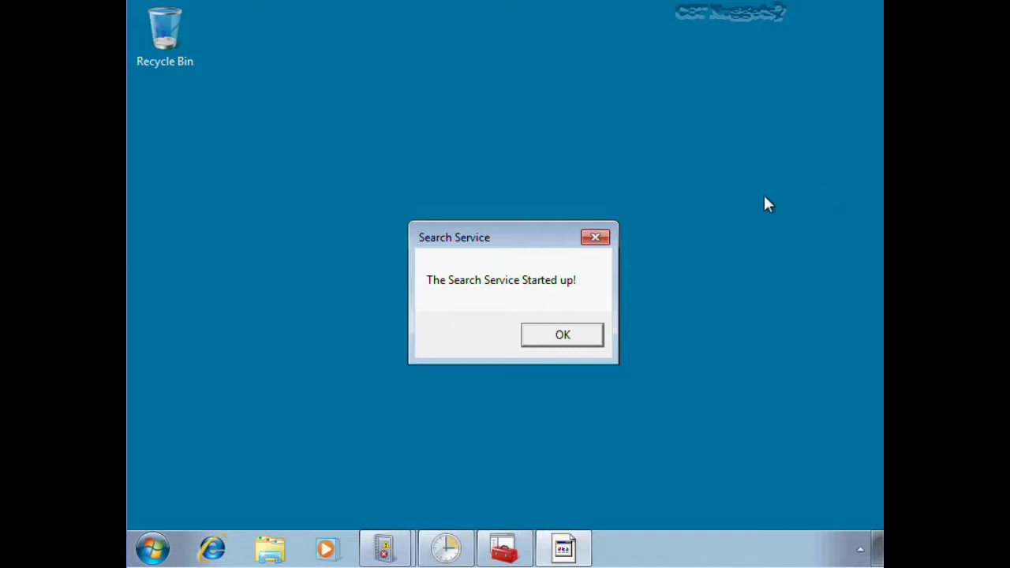
pyautogui.moveTo(534, 237); pyautogui.dragTo(508, 146)
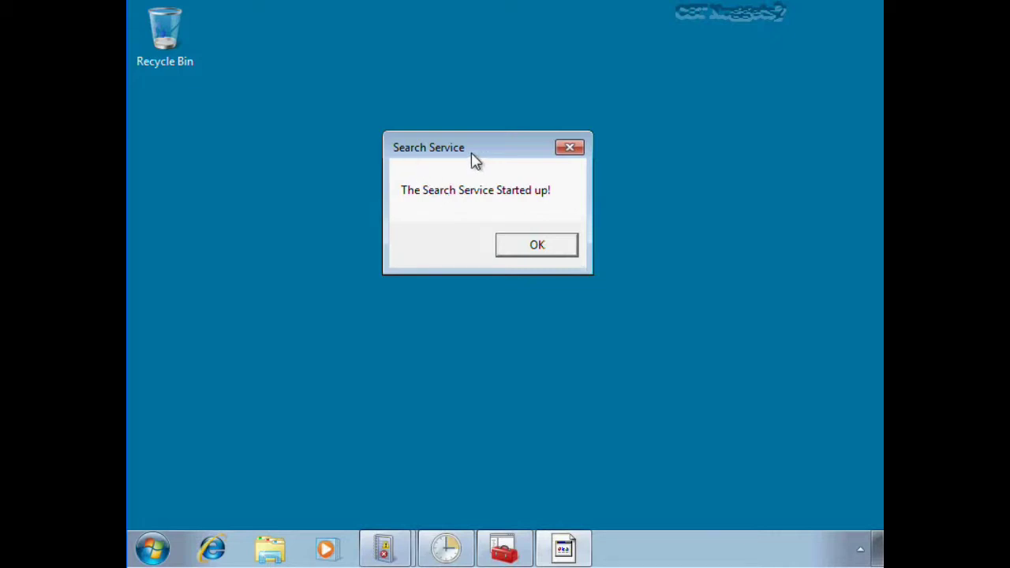
pyautogui.click(537, 246)
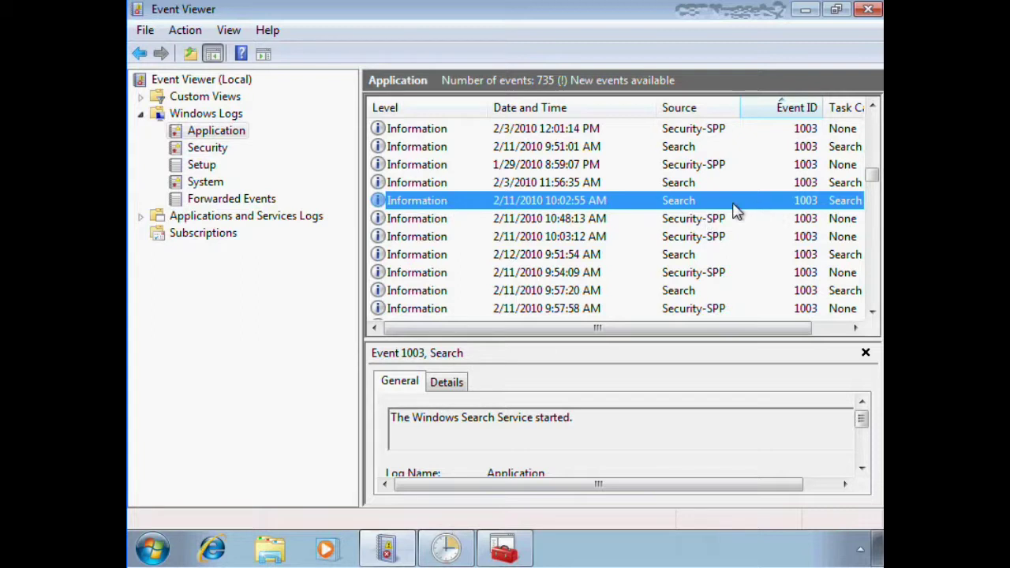
# - Examine the Search event with ID 1003 in the source computer's Application log, and minimize Event Viewer
pyautogui.moveTo(423, 418); pyautogui.dragTo(540, 422)
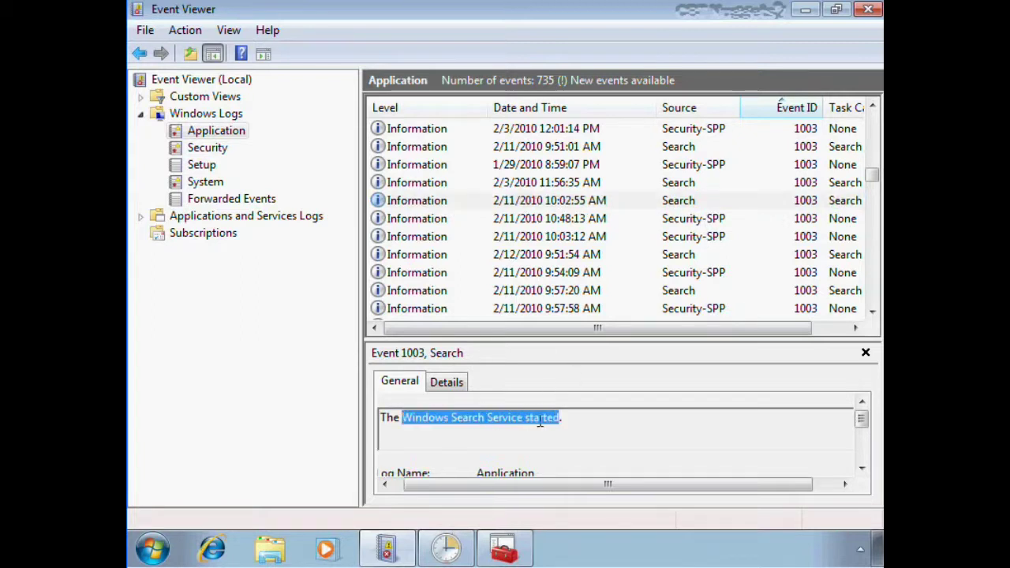
pyautogui.rightClick(454, 202)
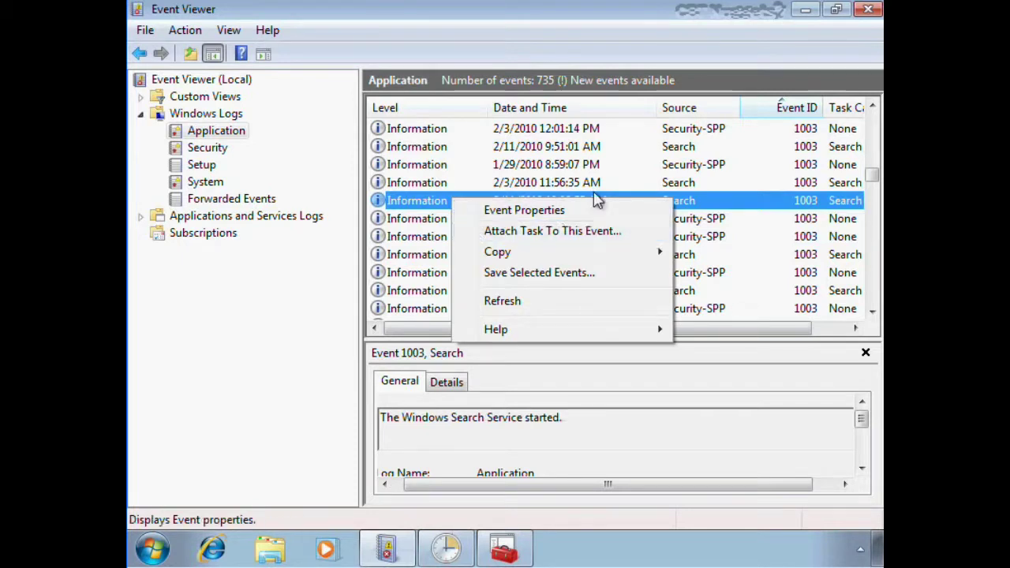
pyautogui.click(813, 20)
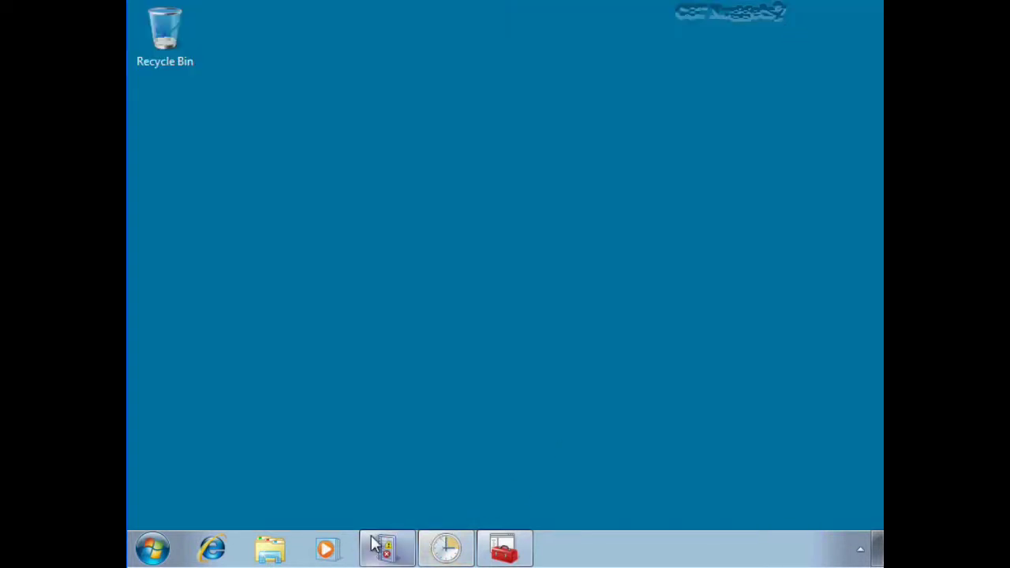
pyautogui.moveTo(373, 540)
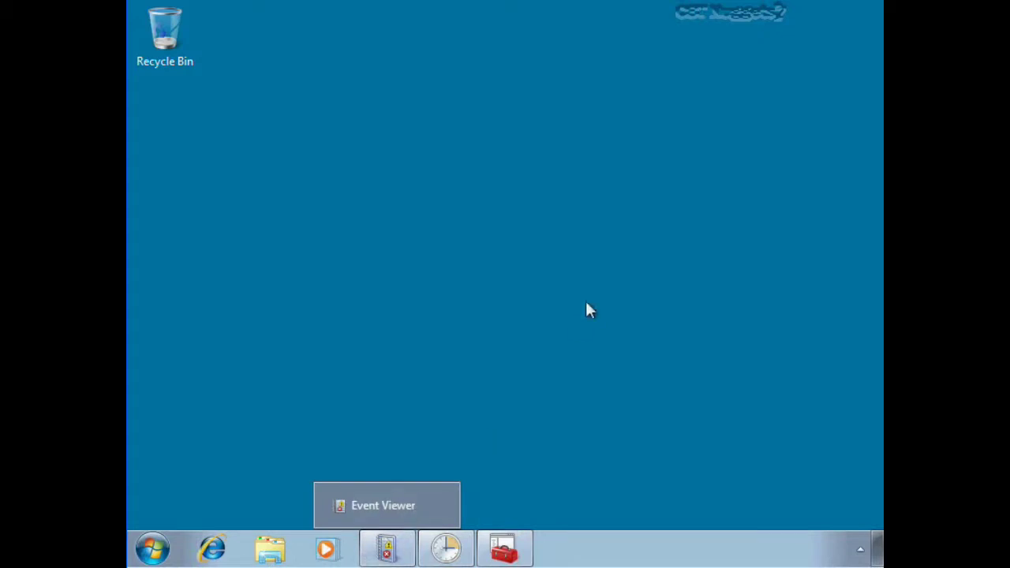
pyautogui.click(385, 549)
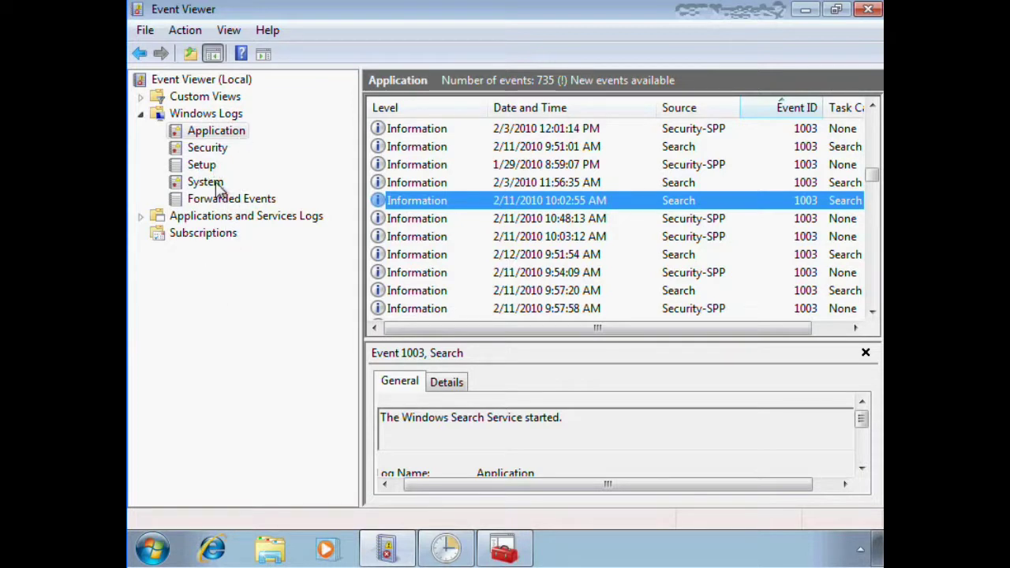
pyautogui.click(804, 9)
pyautogui.click(152, 550)
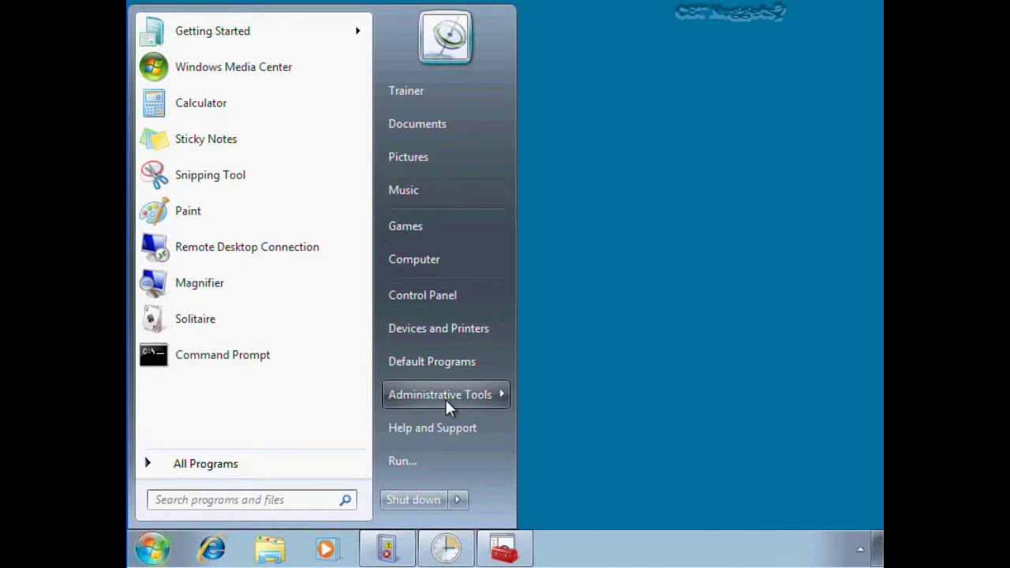
pyautogui.moveTo(446, 396)
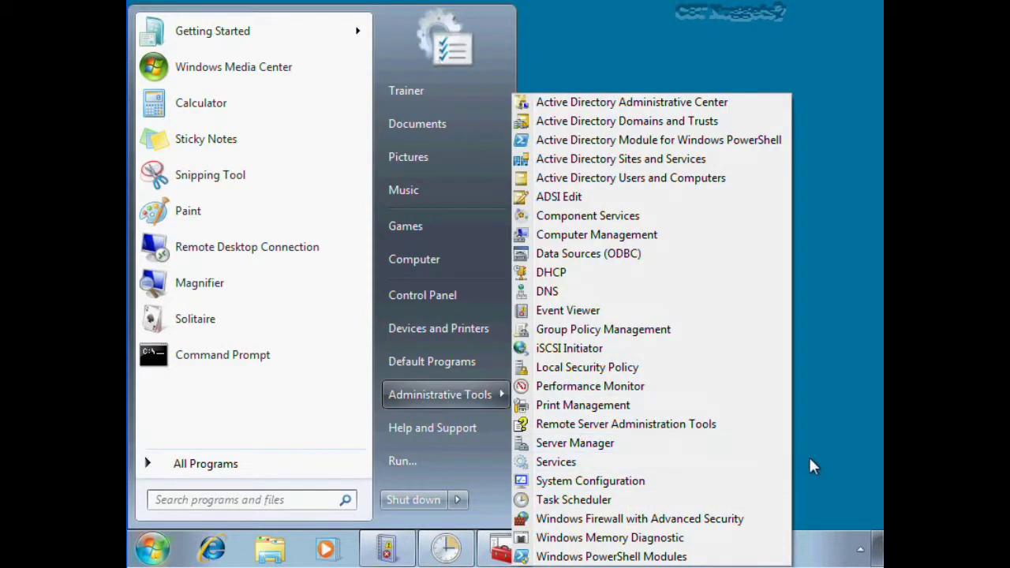
pyautogui.click(807, 454)
# - Switch to Task Scheduler, inspect the name and trigger of the Application_Microsoft-Windows-Search_1003 task under Event Viewer Tasks, and close the window
pyautogui.click(447, 548)
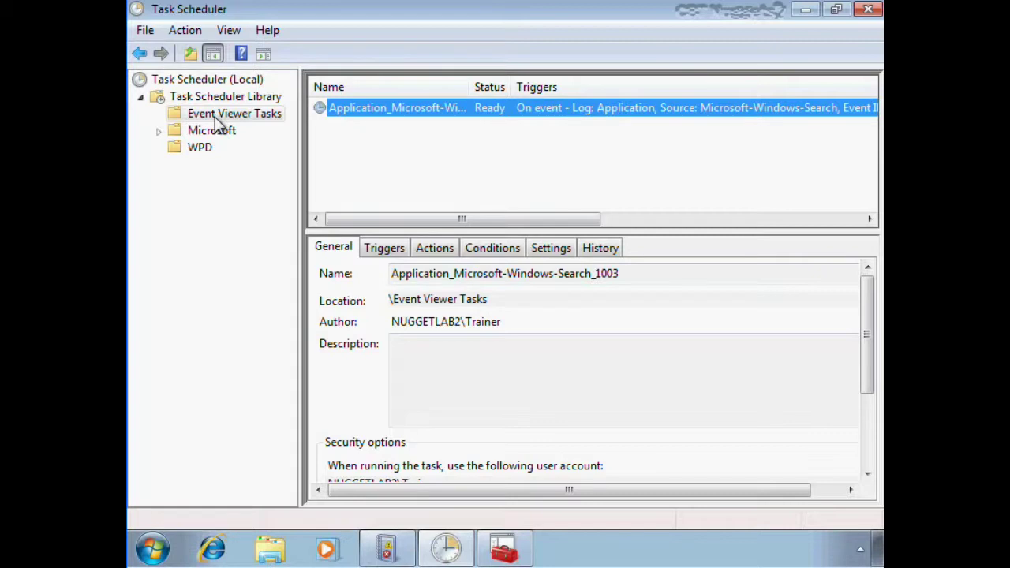
pyautogui.moveTo(470, 87); pyautogui.dragTo(539, 87)
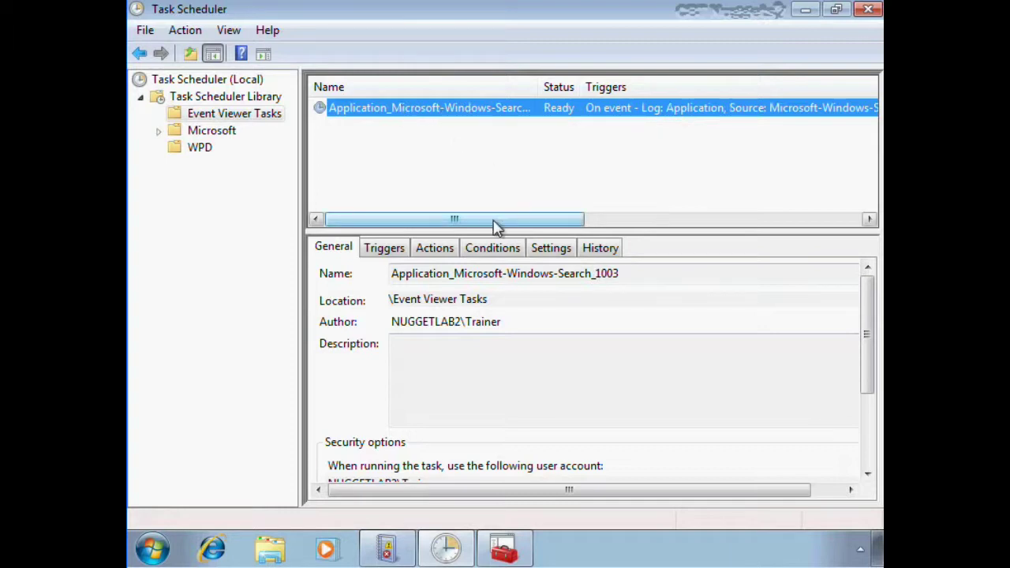
pyautogui.moveTo(497, 227); pyautogui.dragTo(584, 231)
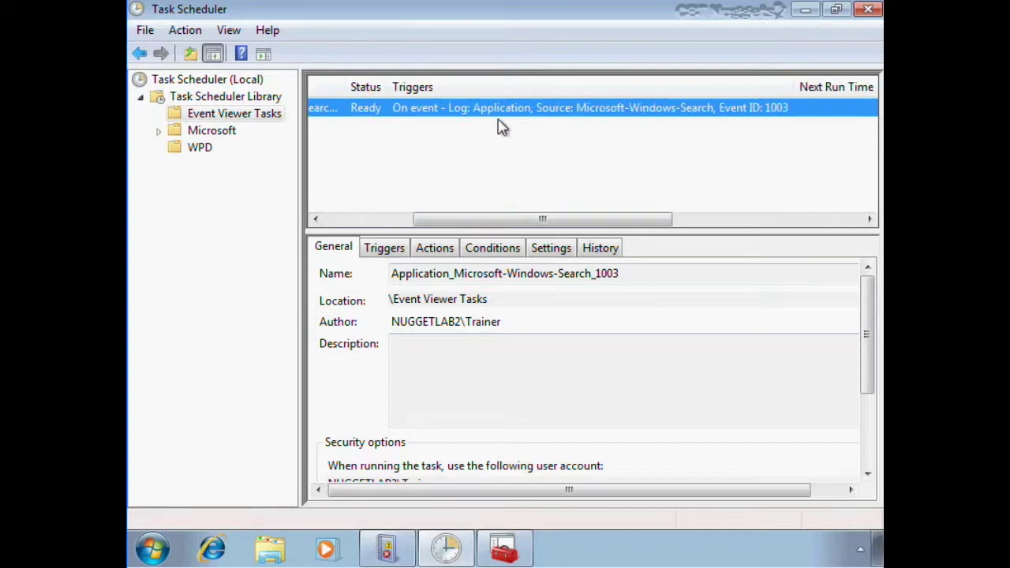
pyautogui.moveTo(659, 221); pyautogui.dragTo(406, 232)
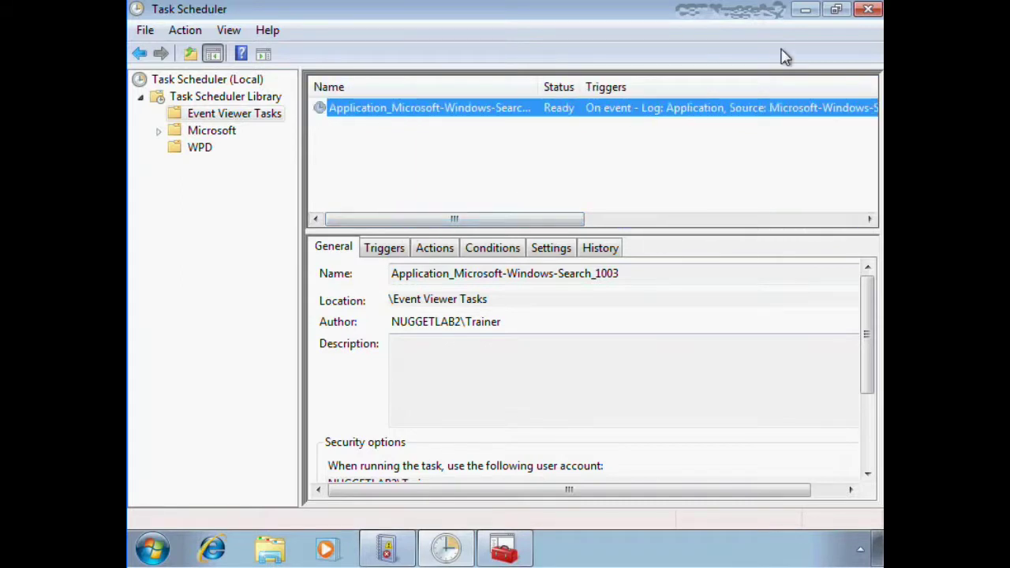
pyautogui.click(872, 13)
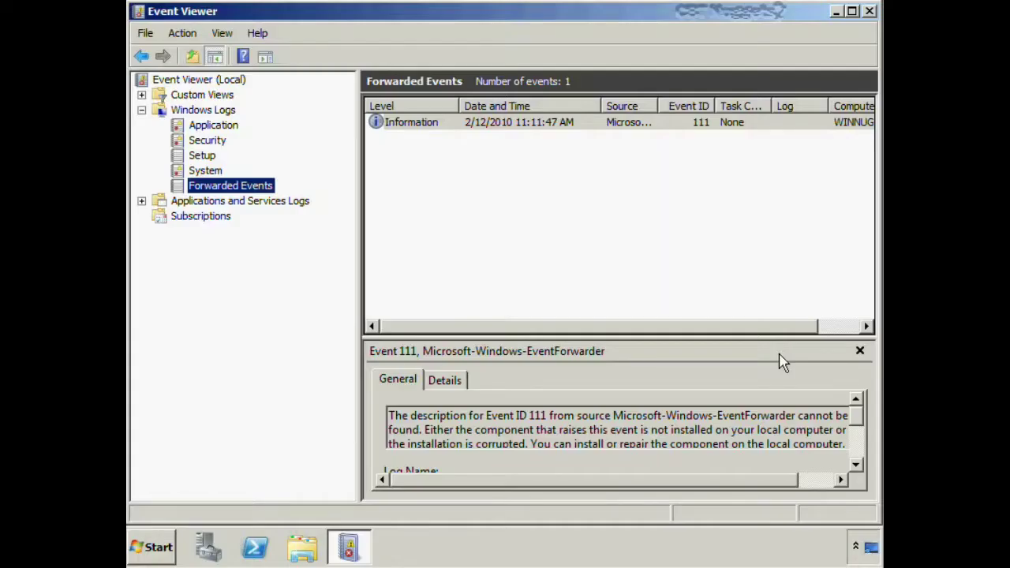
# - Maximize Event Viewer on the collector and examine the event with ID 111 in Forwarded Events, including its Computer column
pyautogui.doubleClick(548, 13)
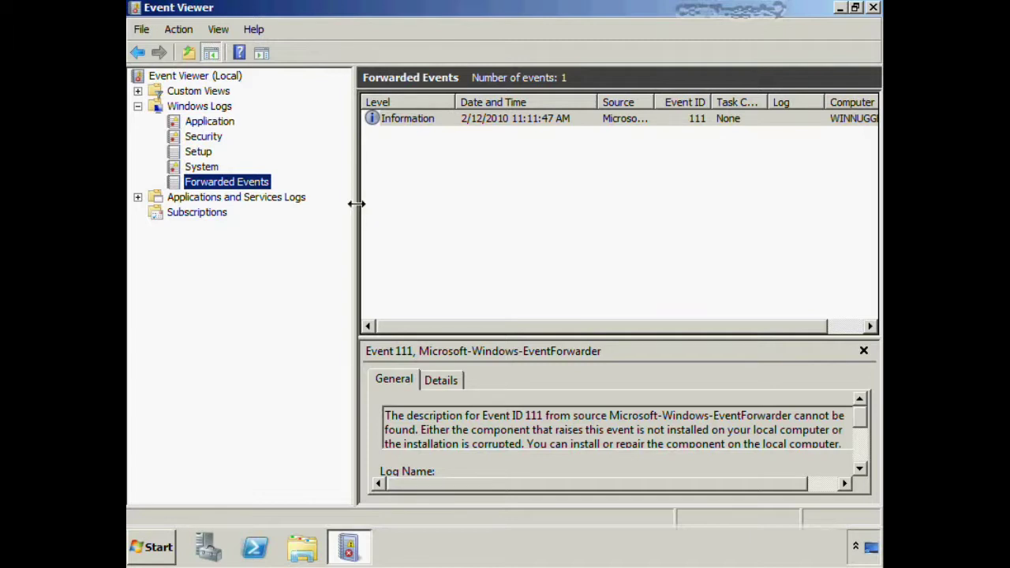
pyautogui.click(435, 122)
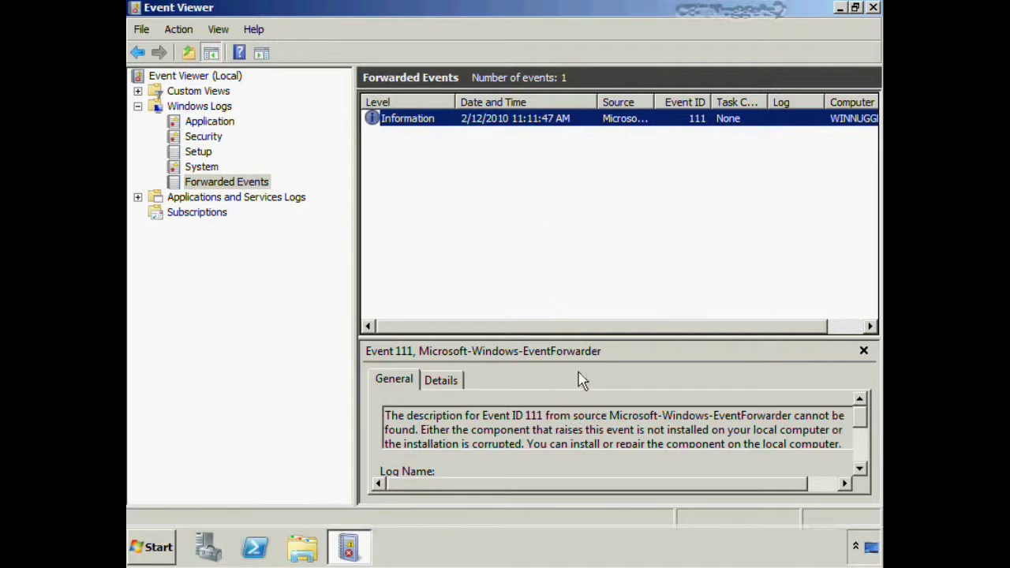
pyautogui.moveTo(596, 327); pyautogui.dragTo(632, 327)
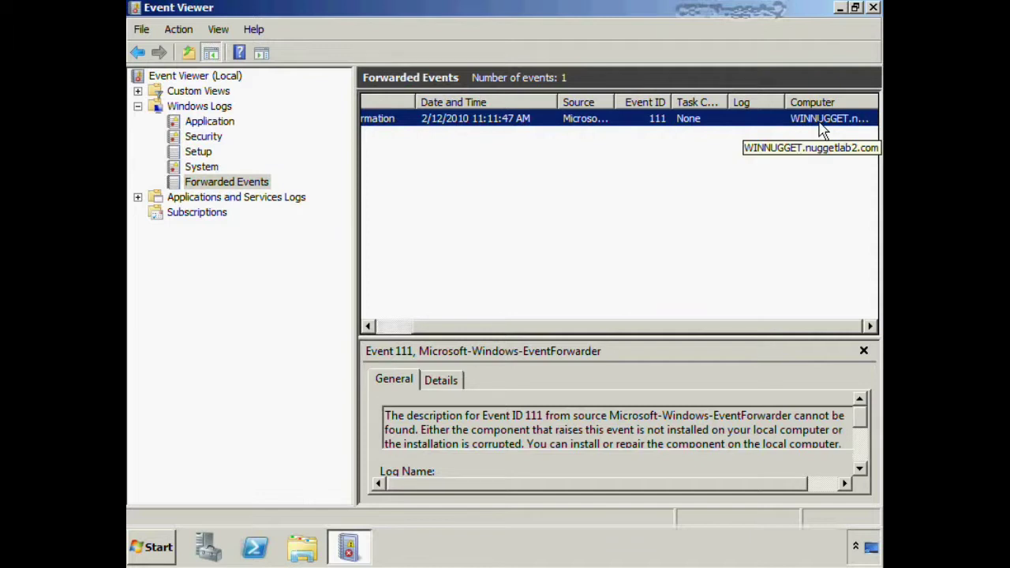
# - Close Event Viewer on the collector, and run gpedit.msc on the Windows 7 source computer to open the Local Group Policy Editor
pyautogui.click(874, 8)
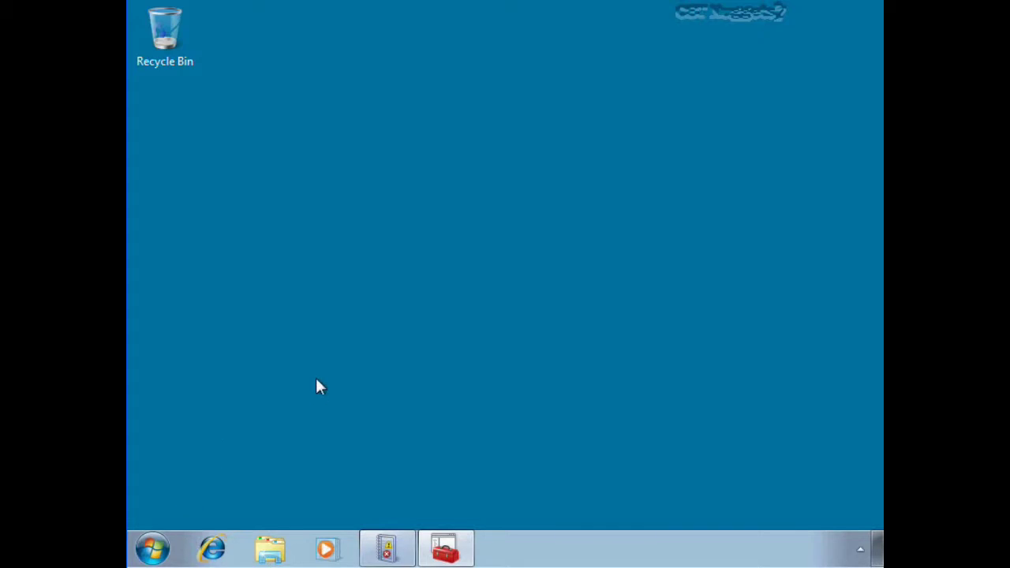
pyautogui.click(152, 548)
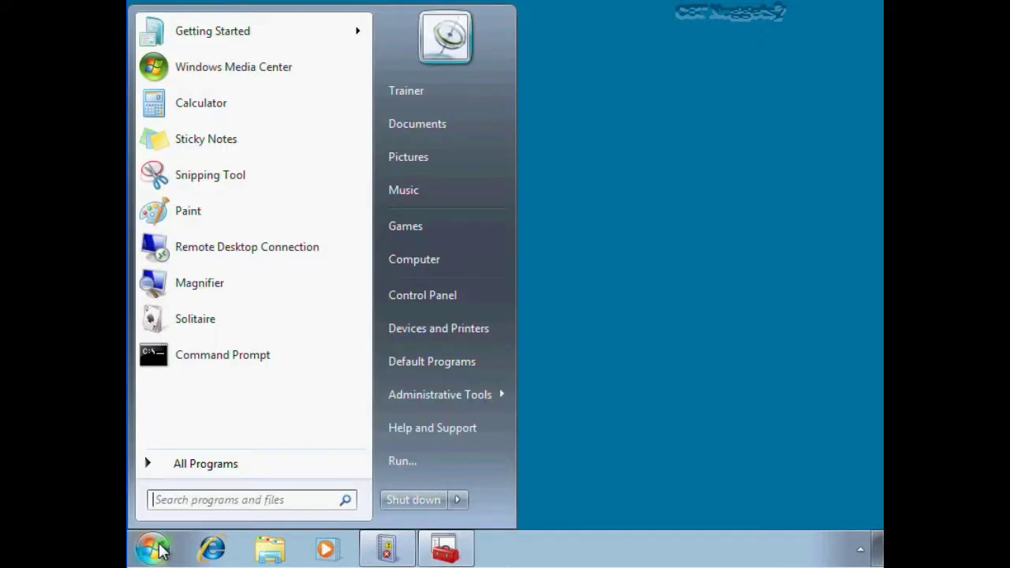
pyautogui.click(449, 465)
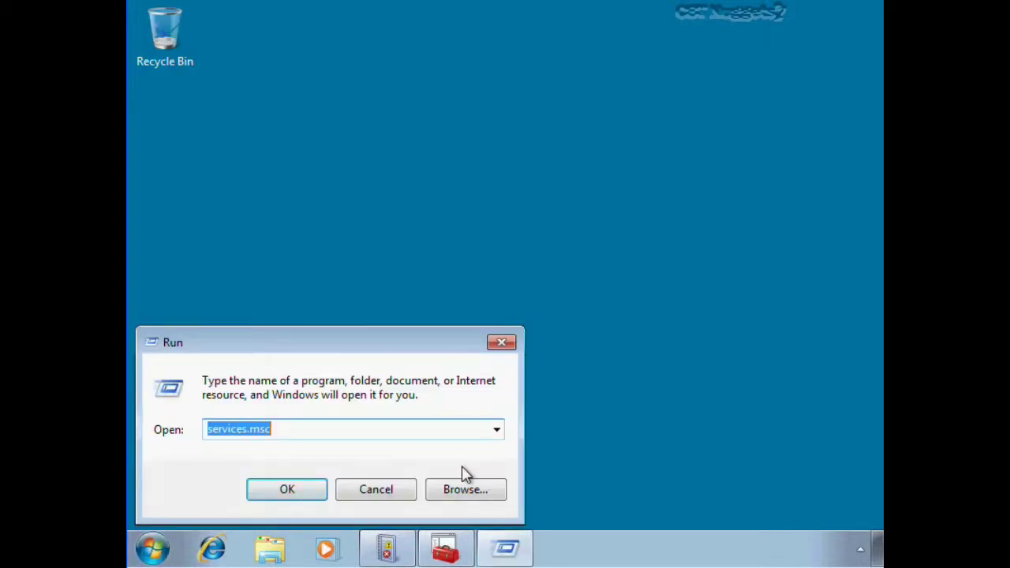
pyautogui.write('gpm')
pyautogui.press('BackSpace')
pyautogui.write('edit.msc')
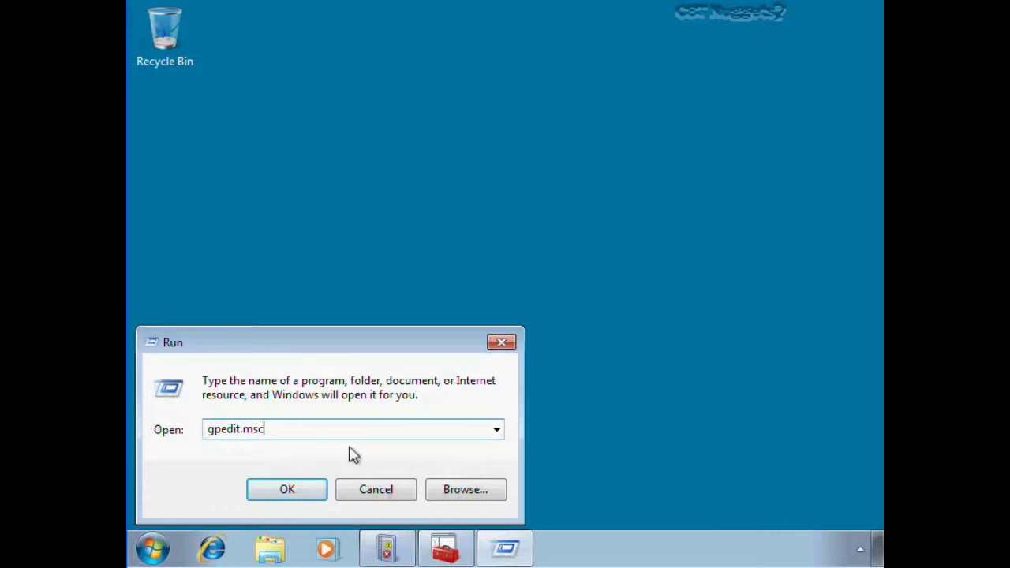
pyautogui.click(282, 489)
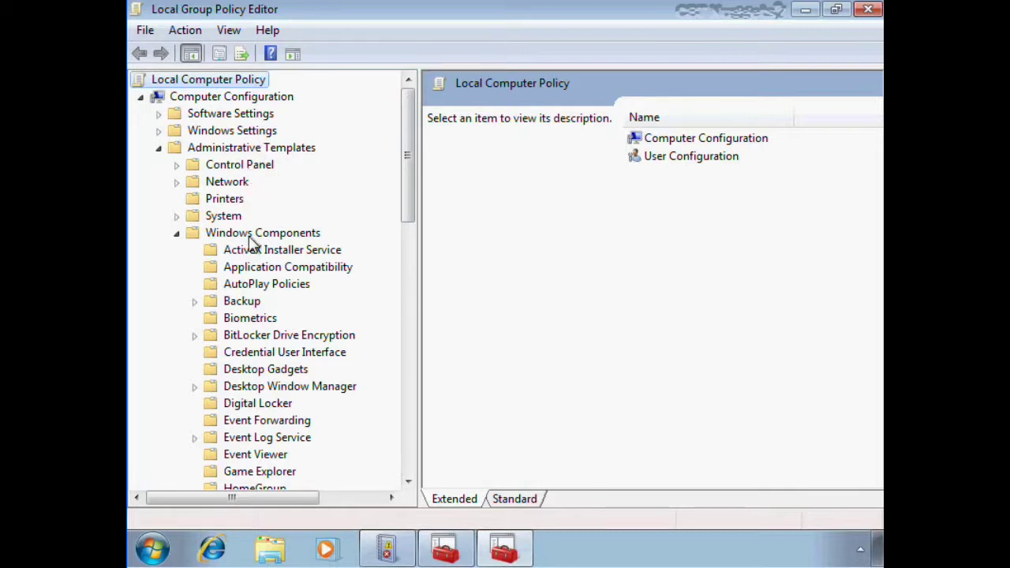
# - Examine the Event Log Service policy settings for the Application, Security, Setup and System logs under Windows Components, in Standard view
pyautogui.moveTo(415, 186); pyautogui.dragTo(413, 266)
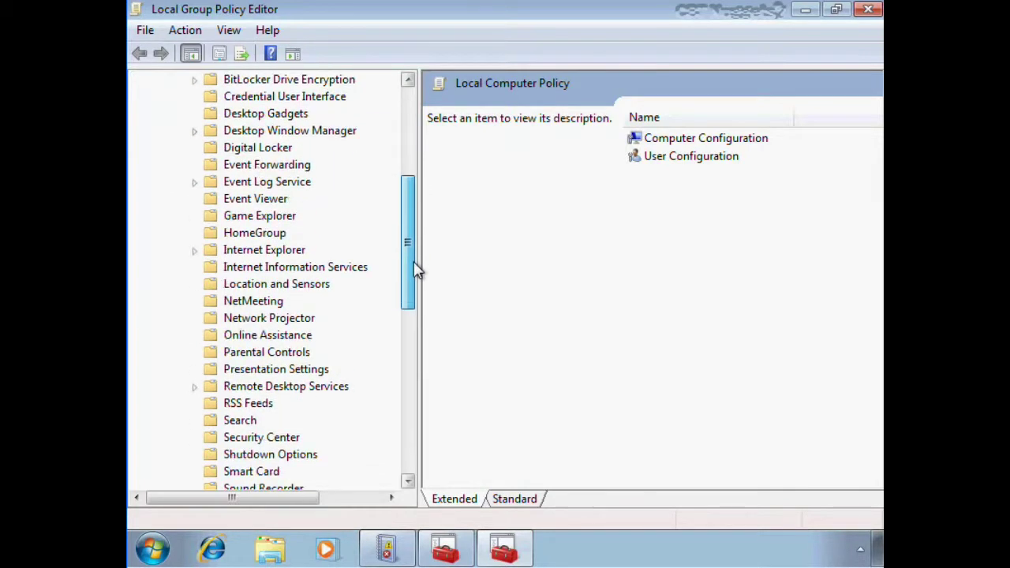
pyautogui.click(193, 184)
pyautogui.click(254, 184)
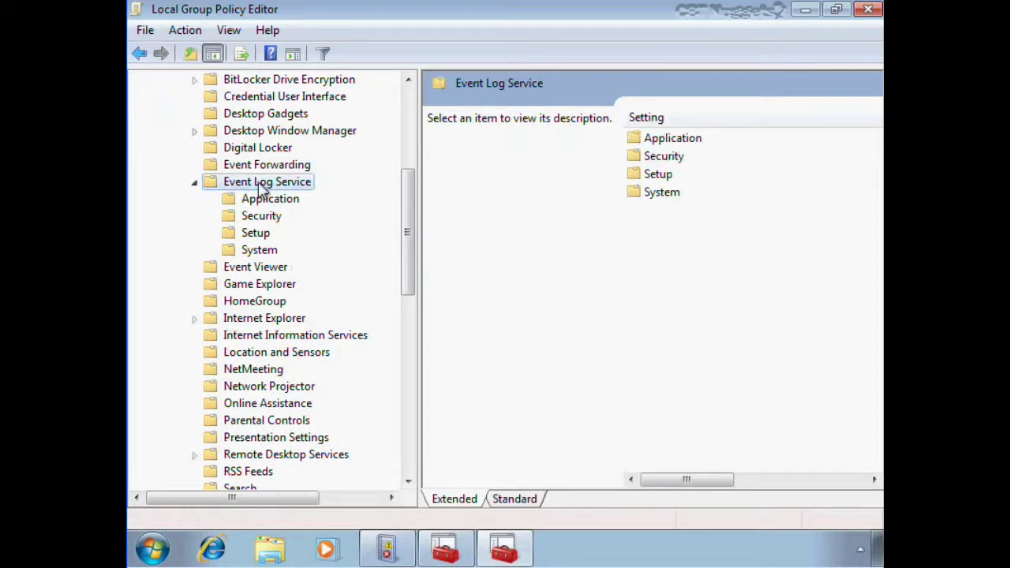
pyautogui.click(260, 201)
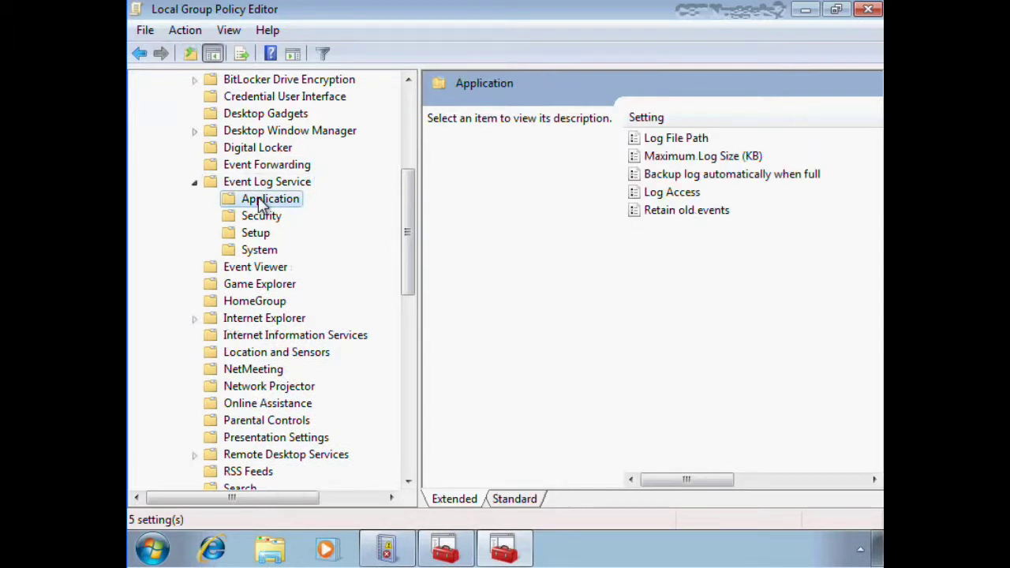
pyautogui.click(520, 498)
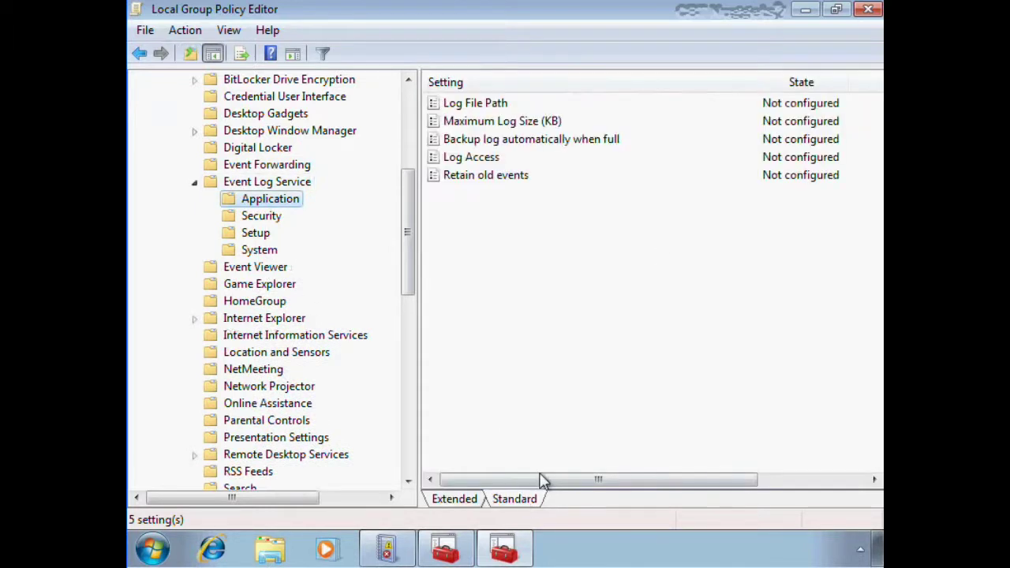
pyautogui.click(258, 216)
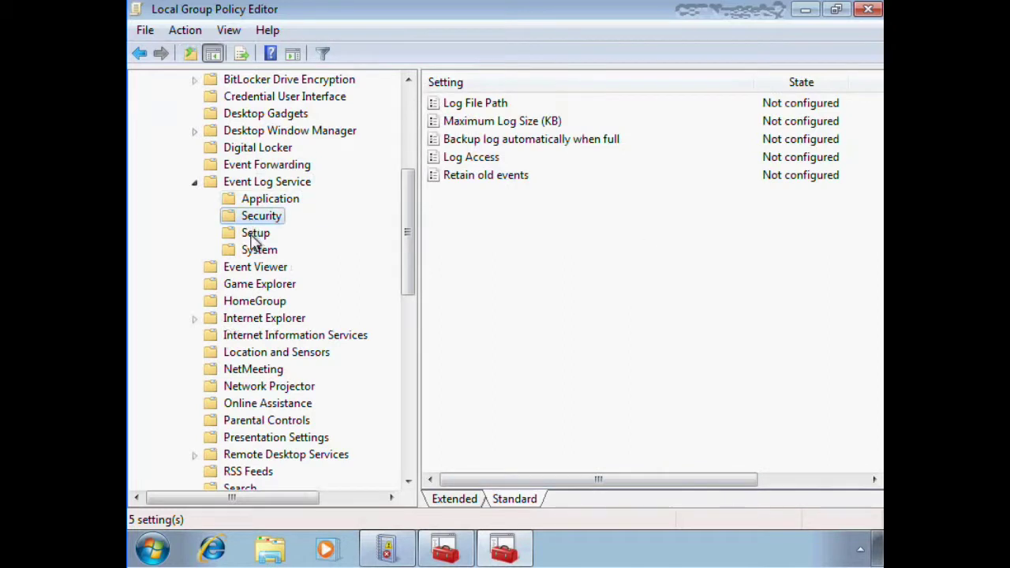
pyautogui.click(251, 235)
pyautogui.click(252, 253)
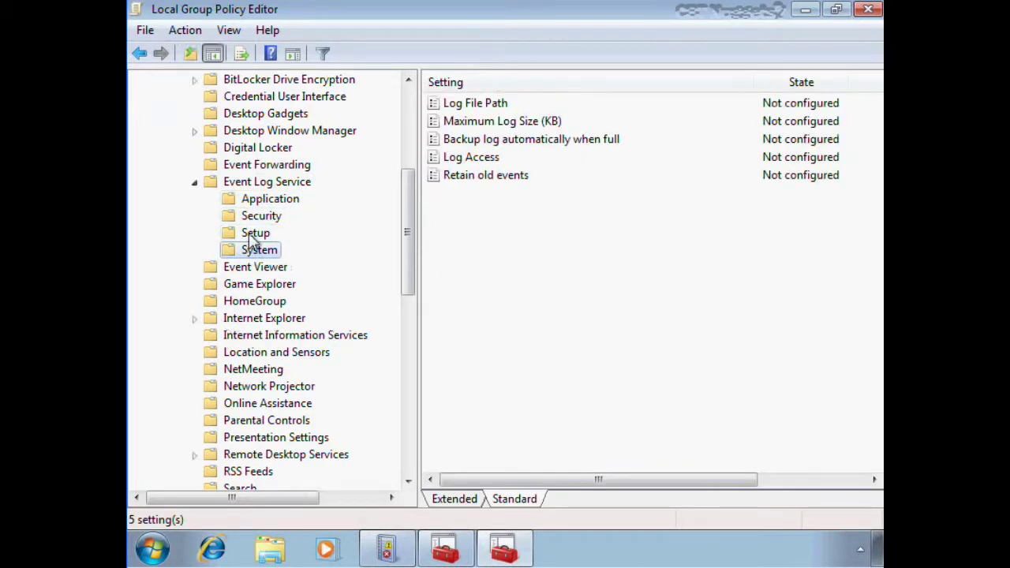
pyautogui.click(251, 201)
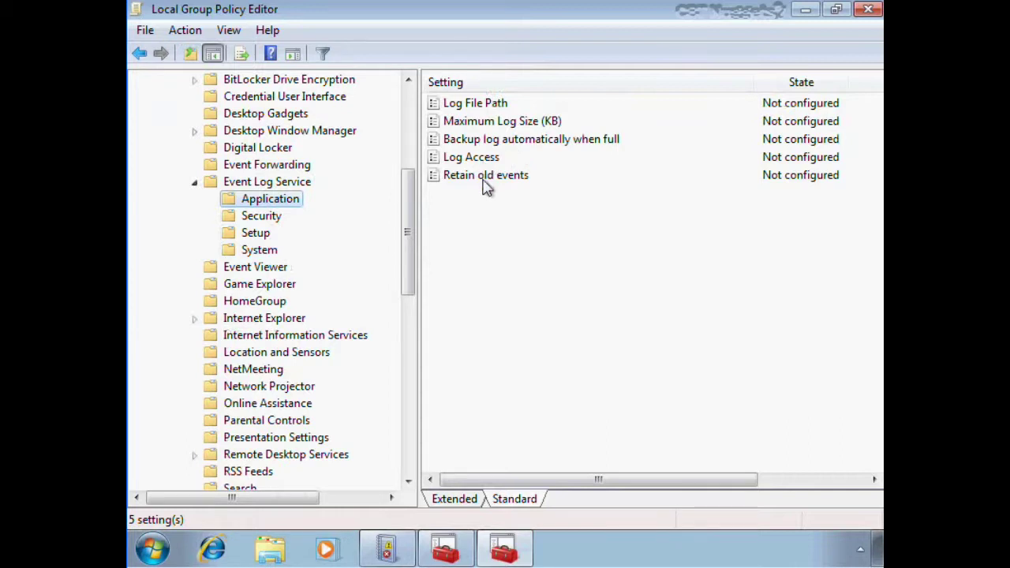
# - Collapse Event Log Service and review the Event Viewer and Event Forwarding policies, widening the Setting column to read the full names
pyautogui.click(197, 185)
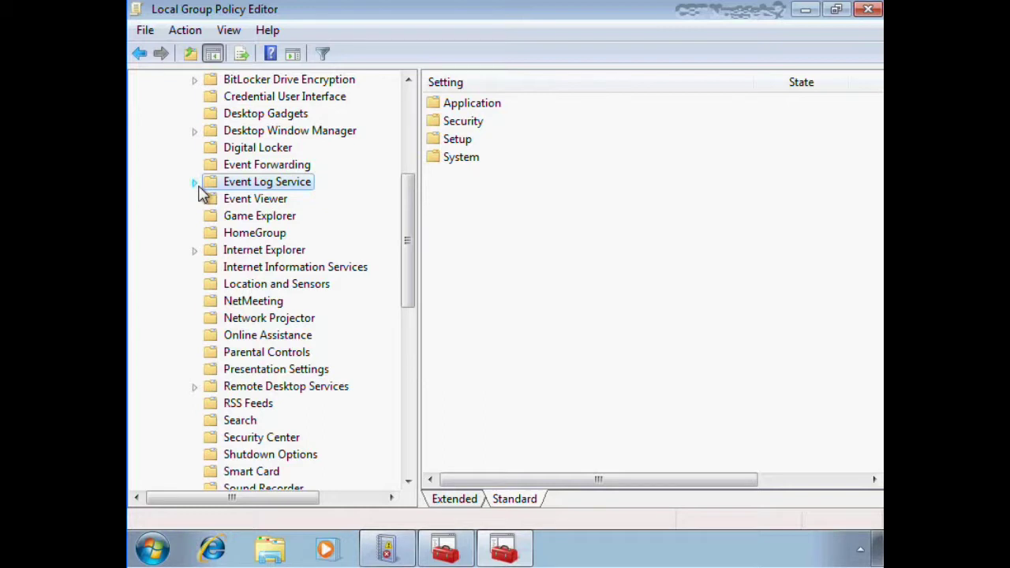
pyautogui.click(244, 200)
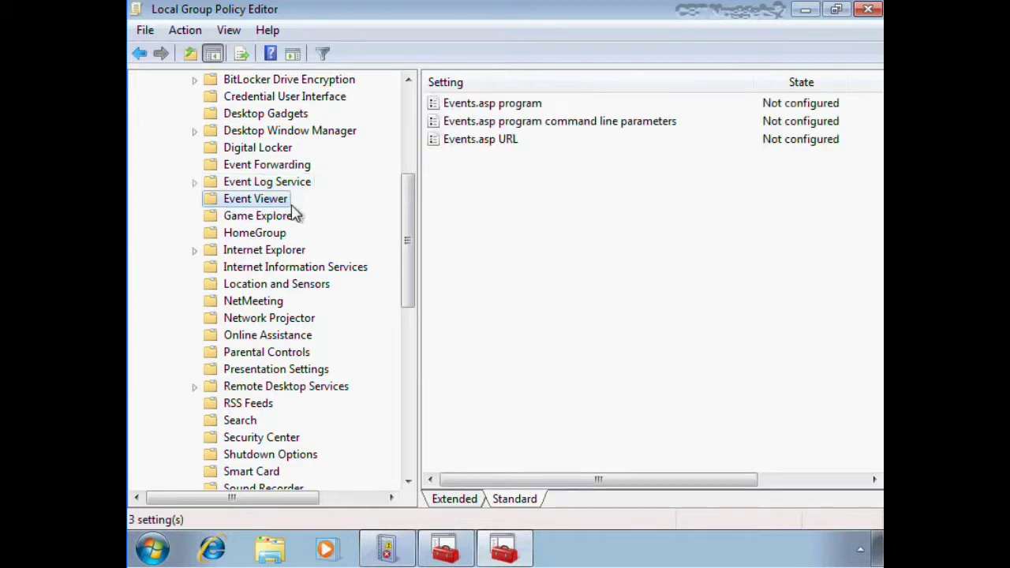
pyautogui.click(286, 167)
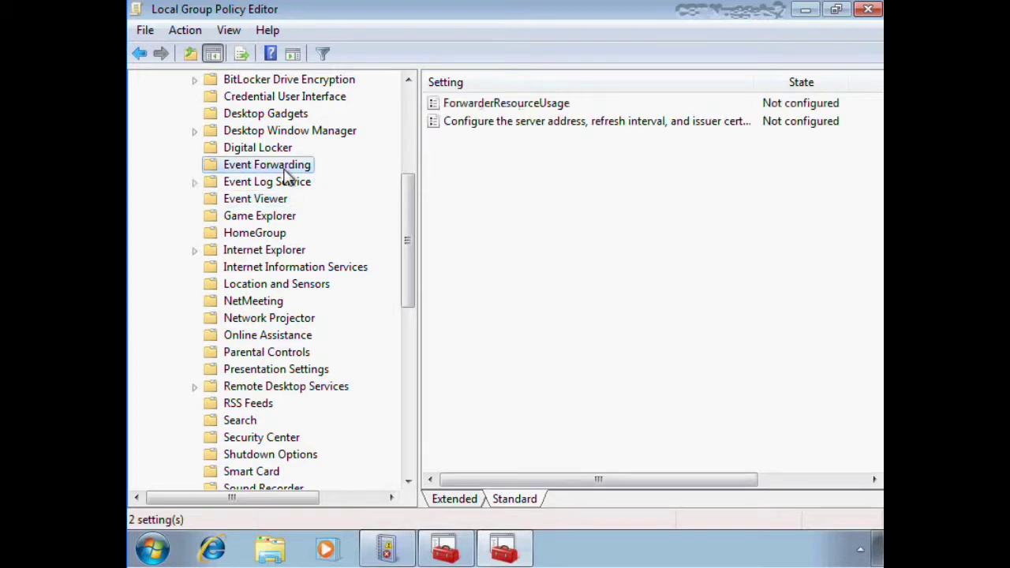
pyautogui.moveTo(753, 82); pyautogui.dragTo(802, 83)
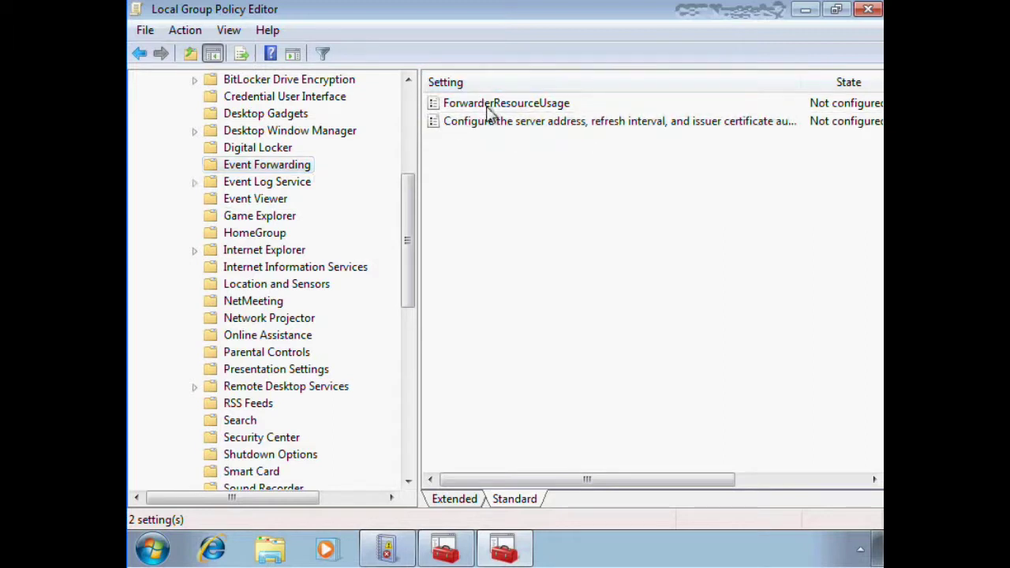
# - Close the Local Group Policy Editor and the two remaining windows on the source computer, including Event Viewer
pyautogui.click(867, 10)
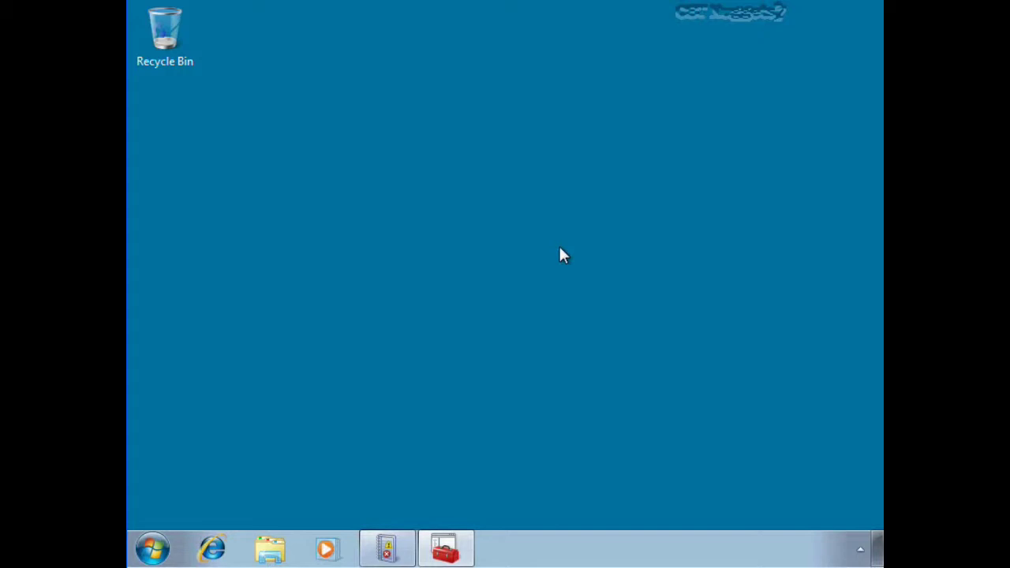
pyautogui.rightClick(446, 548)
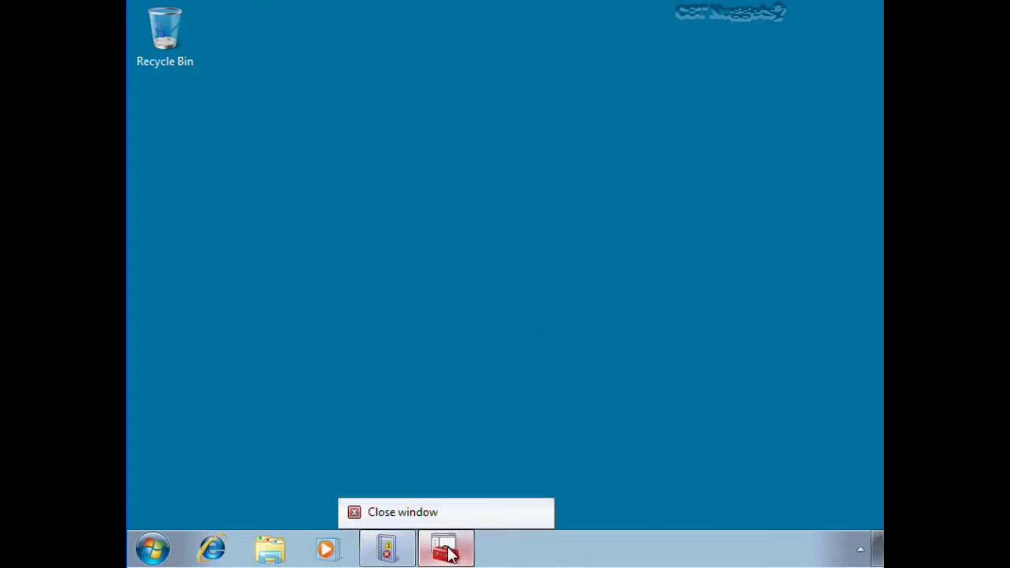
pyautogui.click(422, 515)
pyautogui.rightClick(388, 548)
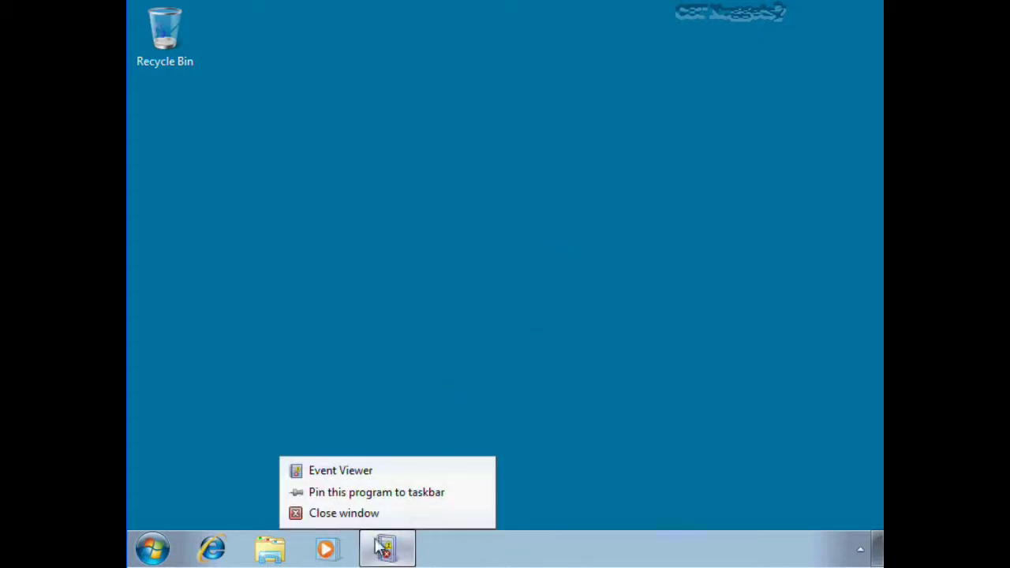
pyautogui.click(361, 513)
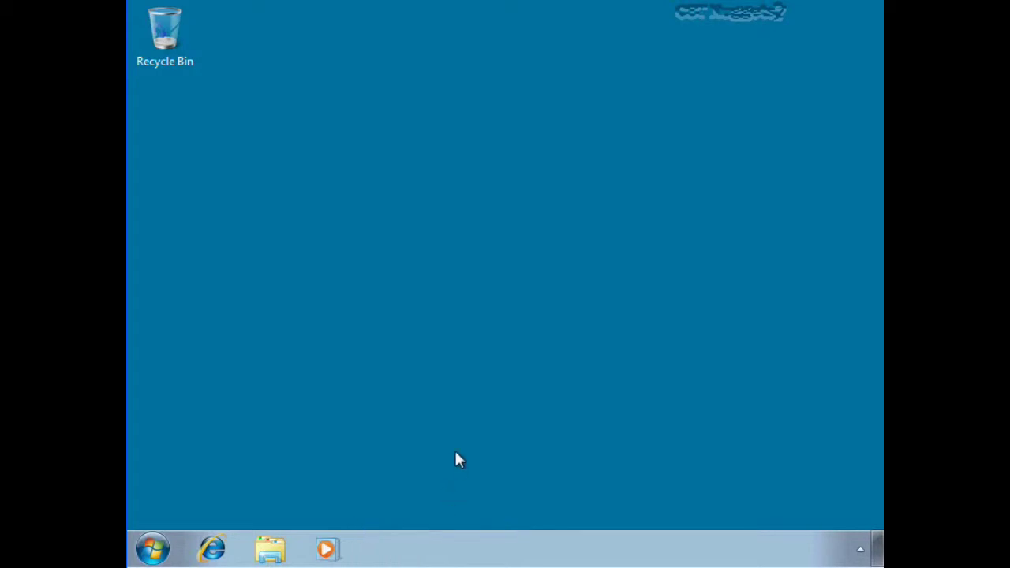
# - Start Task Manager, reposition its window and enlarge it
pyautogui.rightClick(451, 550)
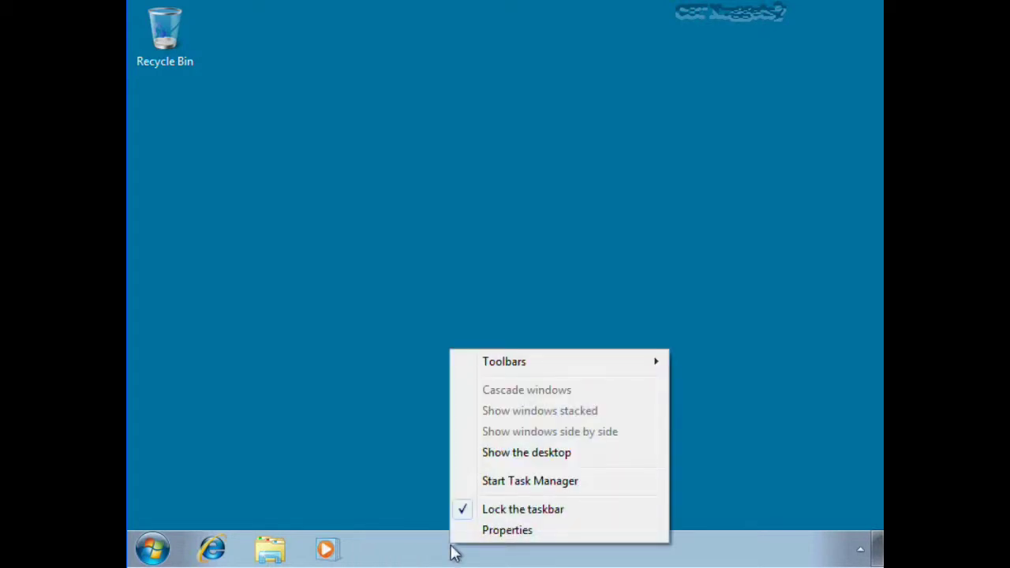
pyautogui.click(534, 482)
pyautogui.moveTo(339, 27); pyautogui.dragTo(411, 33)
pyautogui.moveTo(593, 440); pyautogui.dragTo(742, 451)
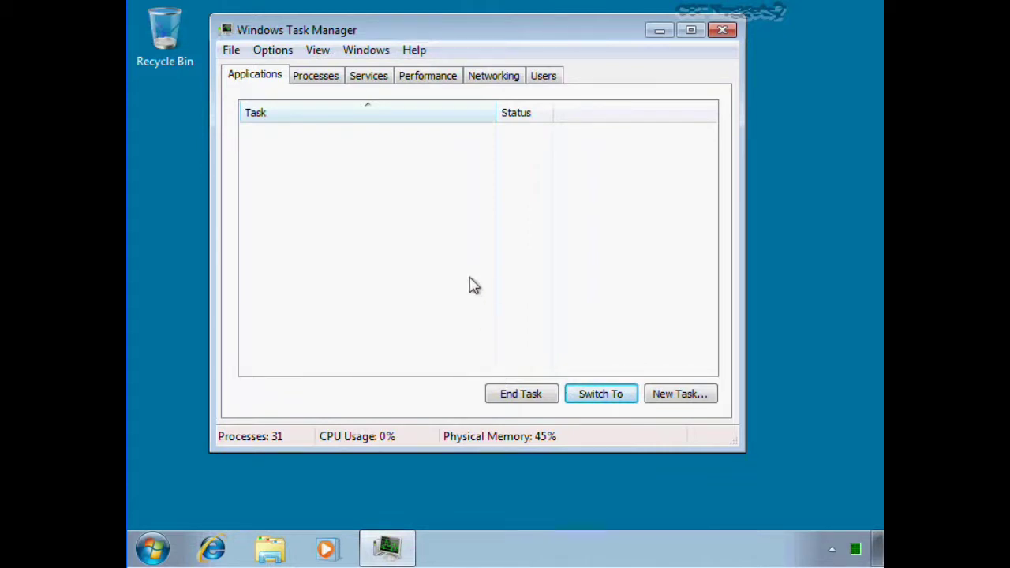
# - Examine the running processes in Task Manager, widening the Image Name column and selecting VBoxTray.exe
pyautogui.click(307, 80)
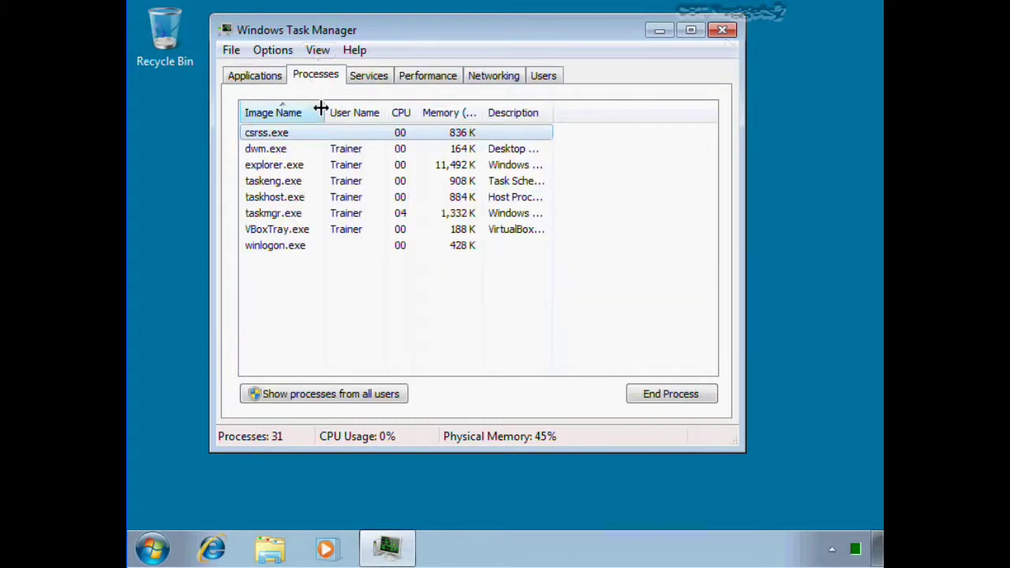
pyautogui.moveTo(324, 112); pyautogui.dragTo(354, 112)
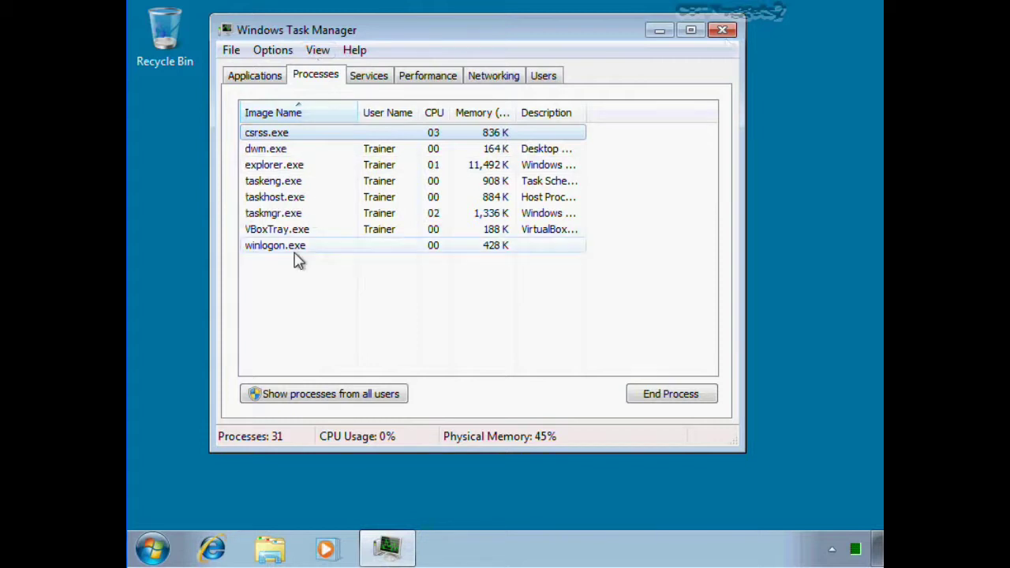
pyautogui.click(278, 232)
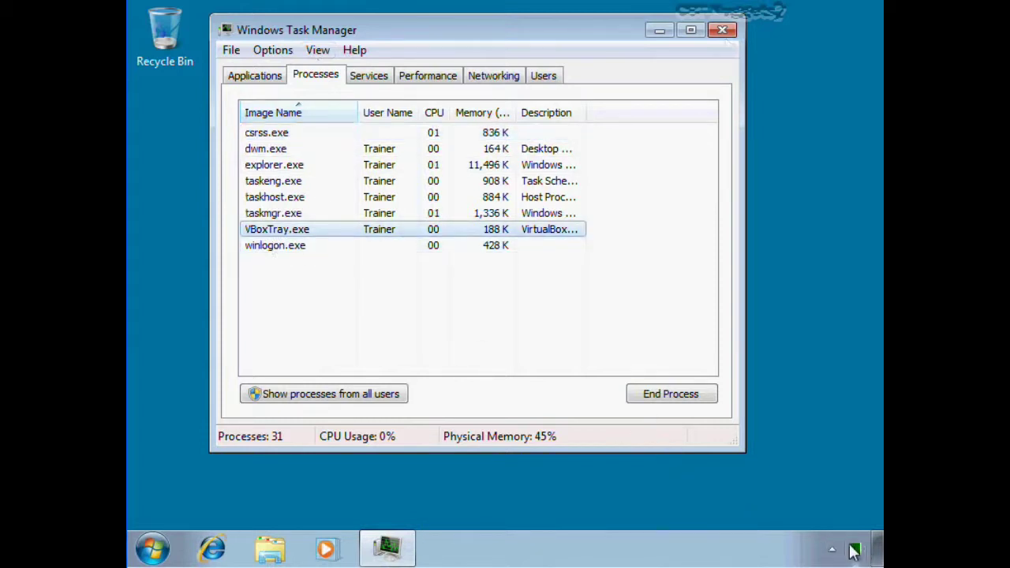
pyautogui.moveTo(866, 550)
# - Launch Microsoft Office PowerPoint 2007 and minimize its window
pyautogui.click(152, 547)
pyautogui.click(191, 466)
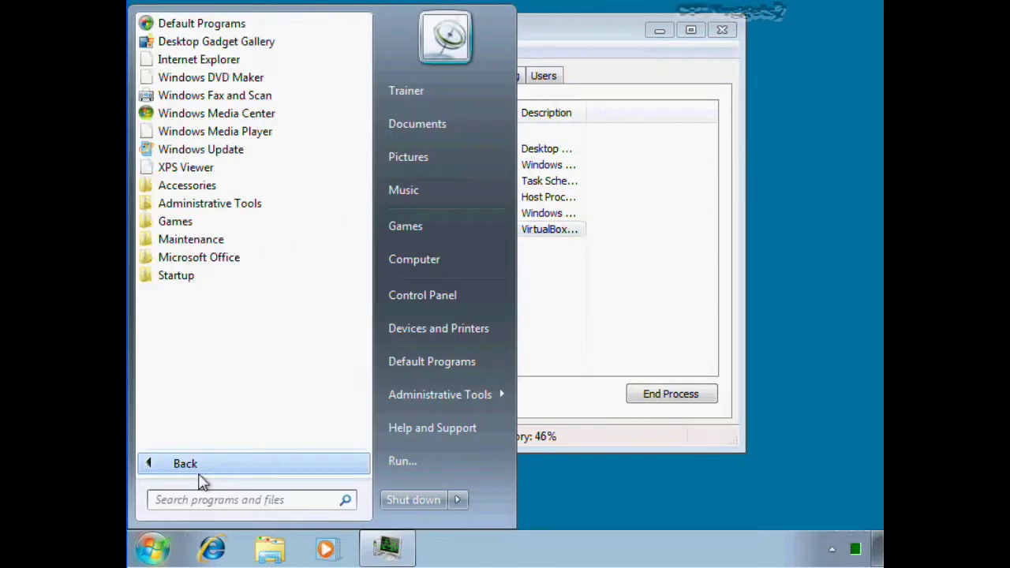
pyautogui.click(237, 257)
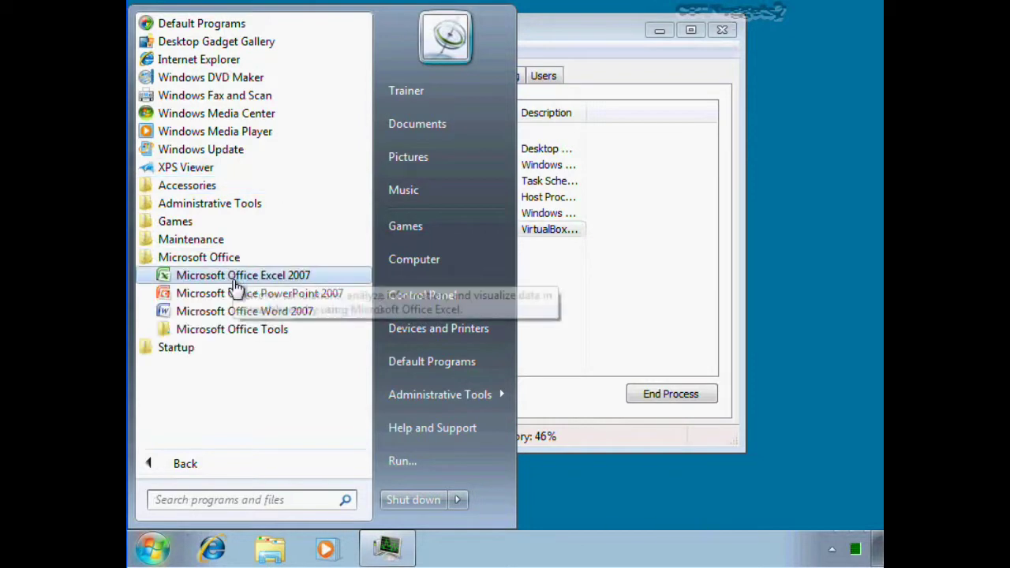
pyautogui.click(235, 293)
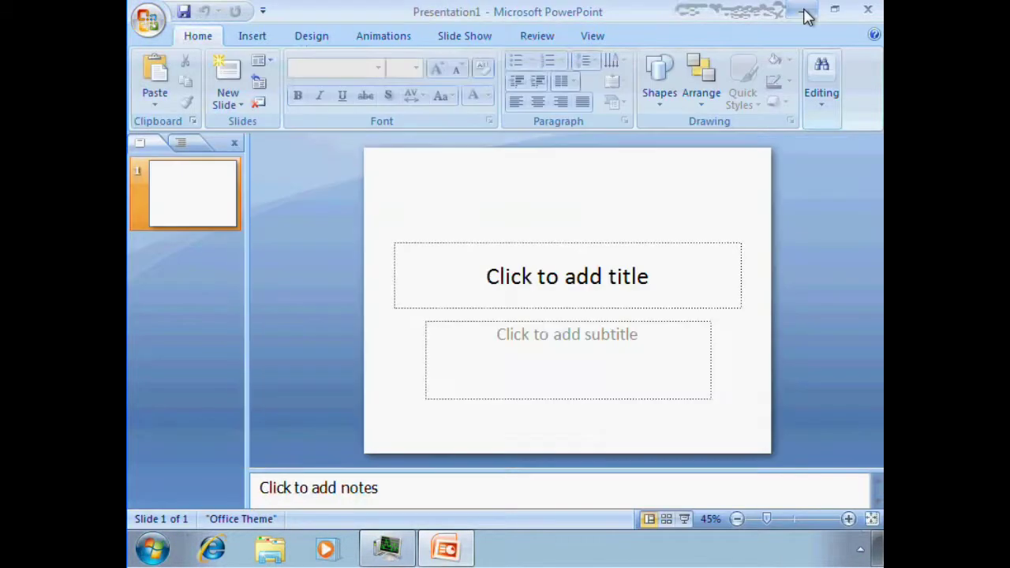
pyautogui.click(806, 14)
# - Compare PowerPoint's entry among the running applications with its POWERPNT.EXE process, adjusting the task list's column widths
pyautogui.click(255, 75)
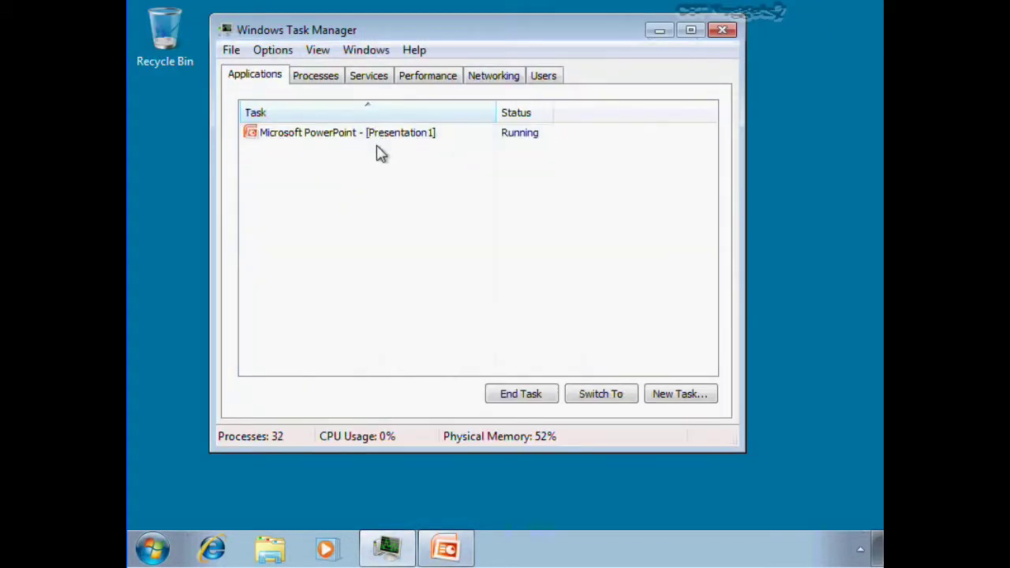
pyautogui.moveTo(496, 113); pyautogui.dragTo(571, 113)
pyautogui.click(351, 140)
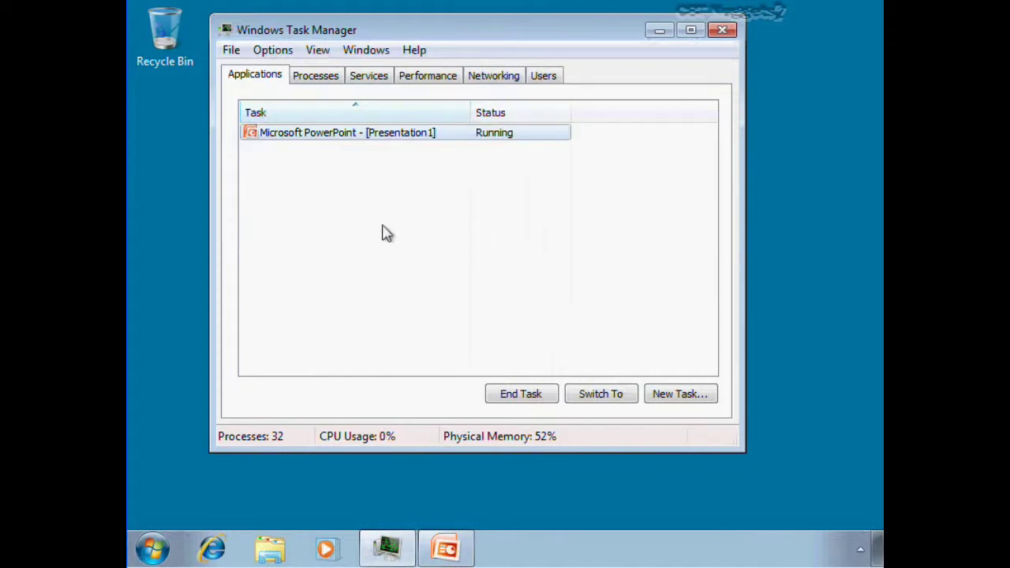
pyautogui.click(315, 78)
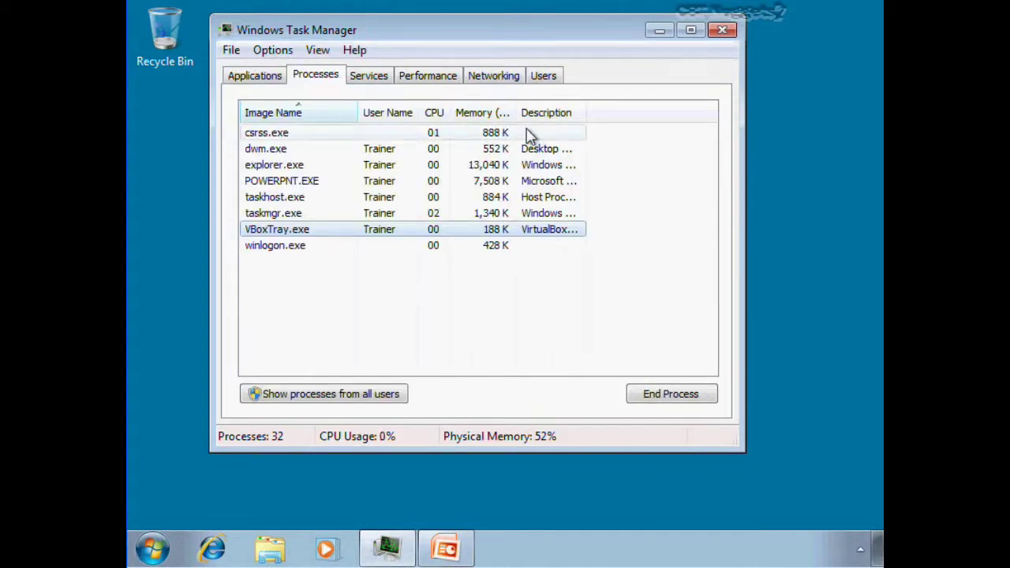
pyautogui.click(312, 182)
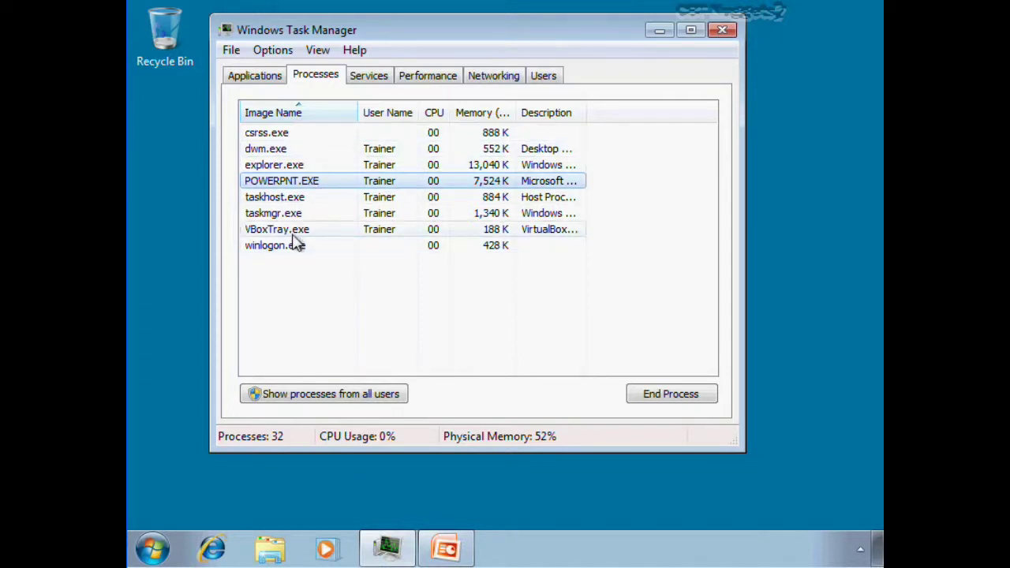
# - Inspect the available actions for the PowerPoint task in the running applications list, and dismiss them without choosing any
pyautogui.click(260, 76)
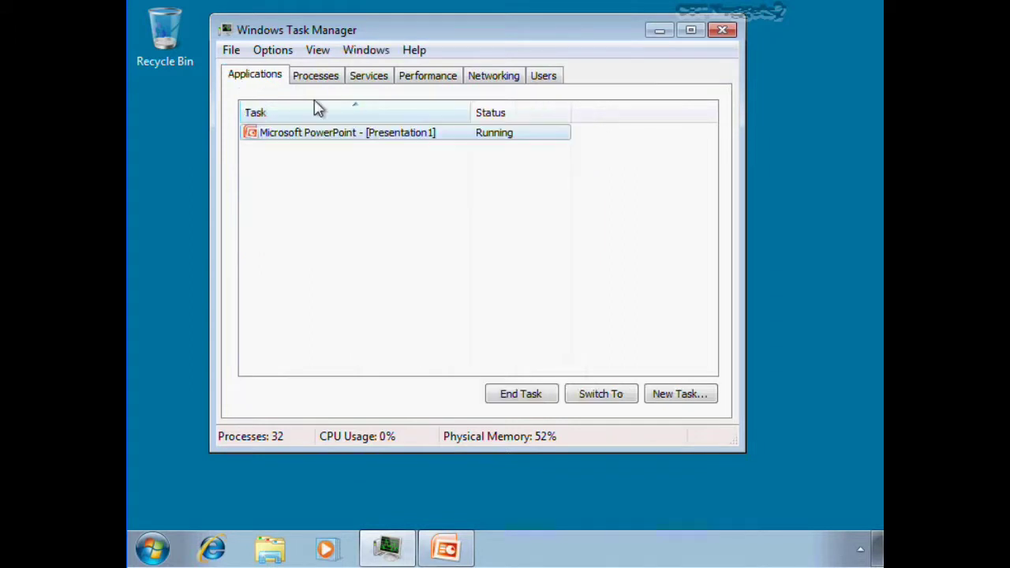
pyautogui.rightClick(354, 142)
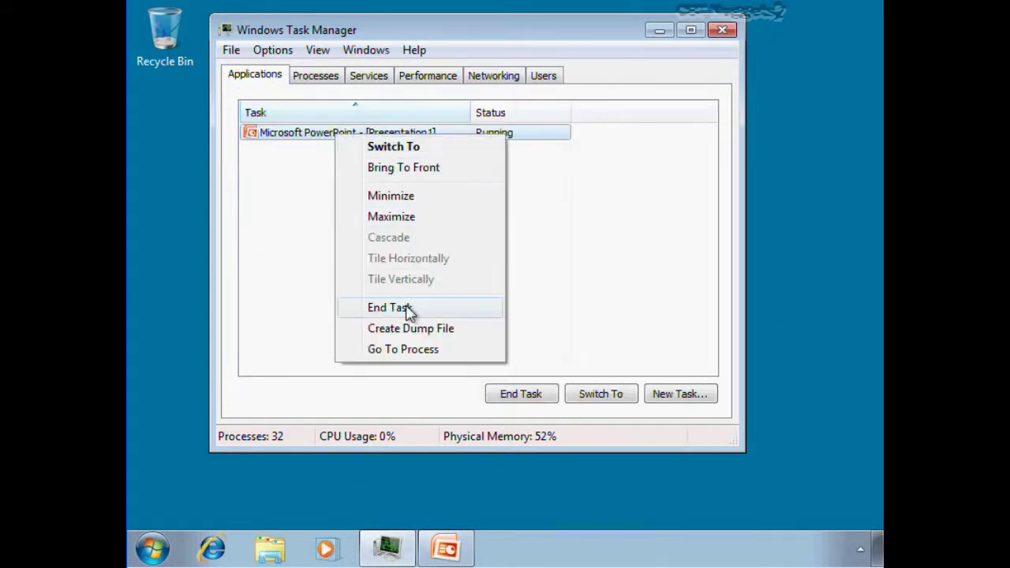
pyautogui.click(299, 229)
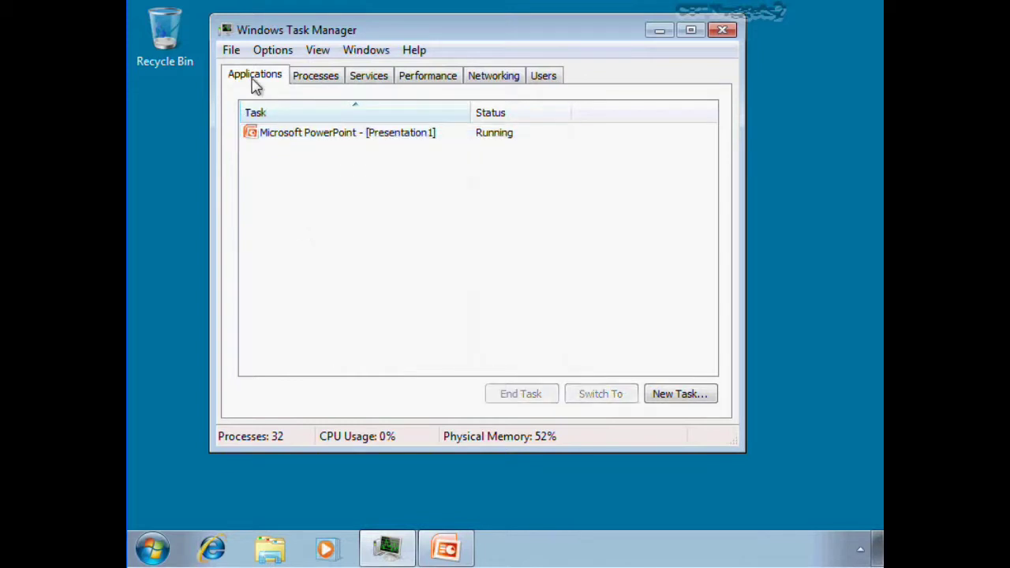
# - Inspect the available actions for the POWERPNT.EXE process, and dismiss them without choosing any
pyautogui.click(330, 79)
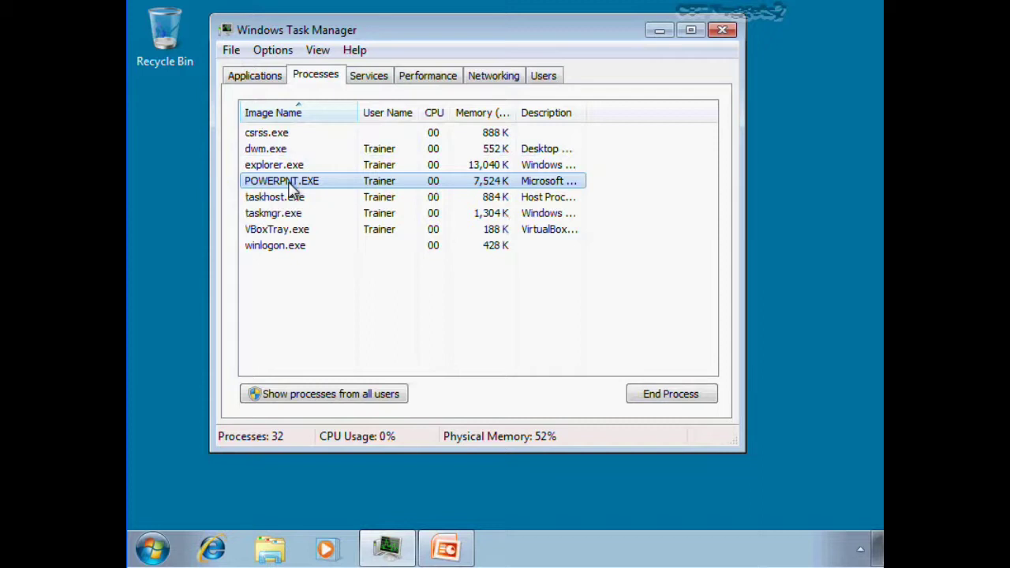
pyautogui.rightClick(261, 186)
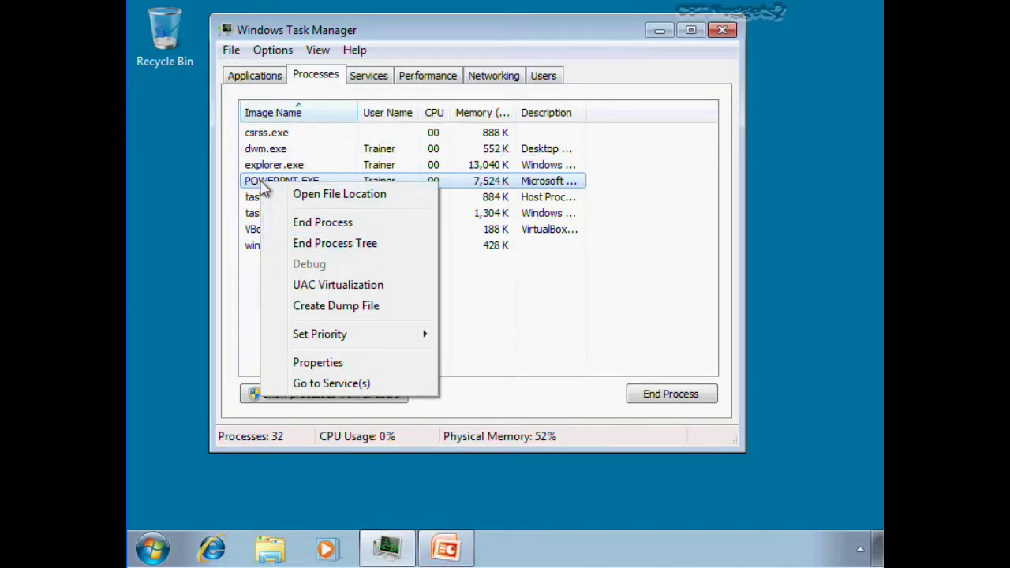
pyautogui.click(466, 315)
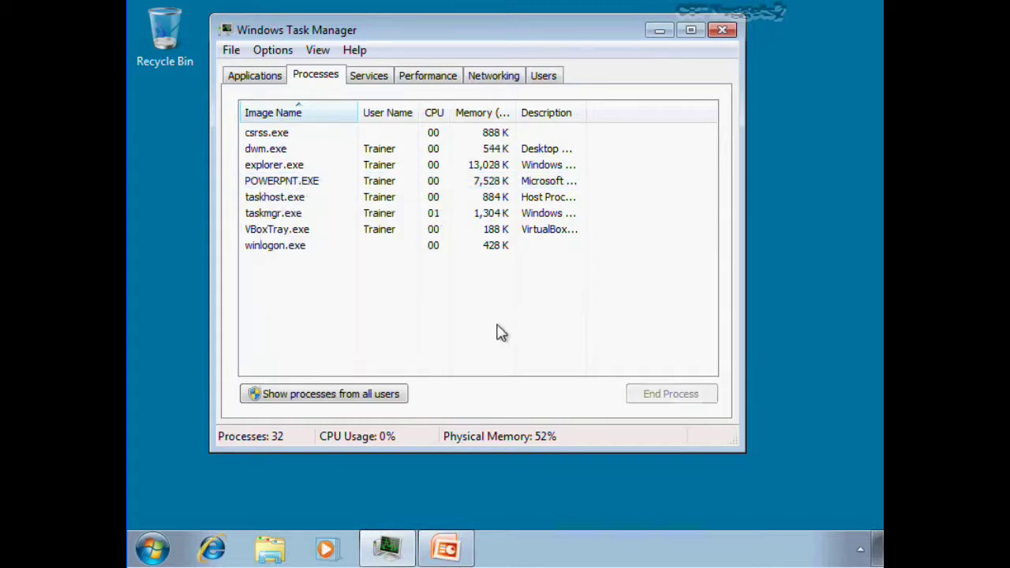
# - Show the services list in Task Manager, widen its Name and Status columns, and sort it by status
pyautogui.hotkey('ctrl', 'Tab')
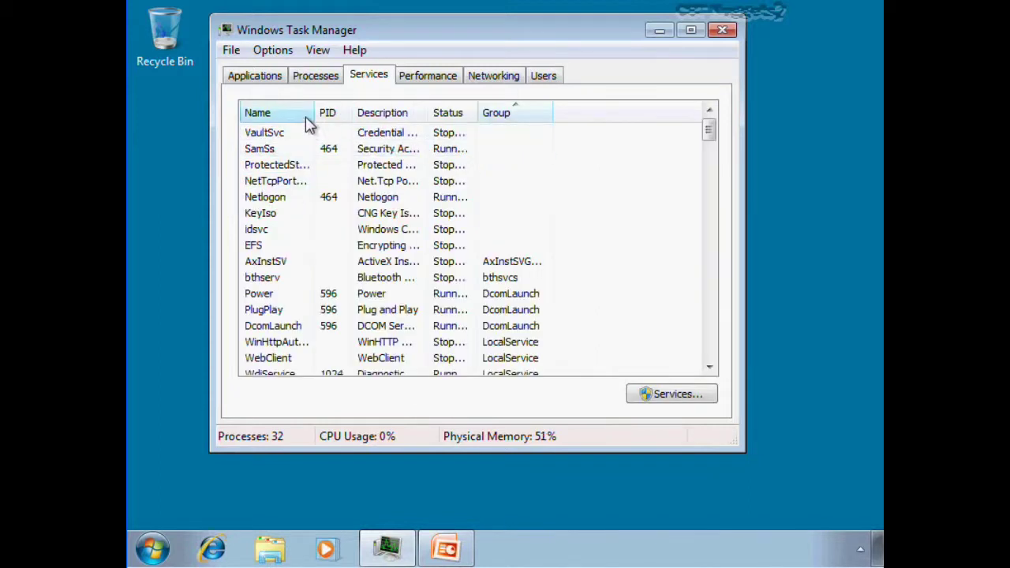
pyautogui.moveTo(313, 112); pyautogui.dragTo(402, 111)
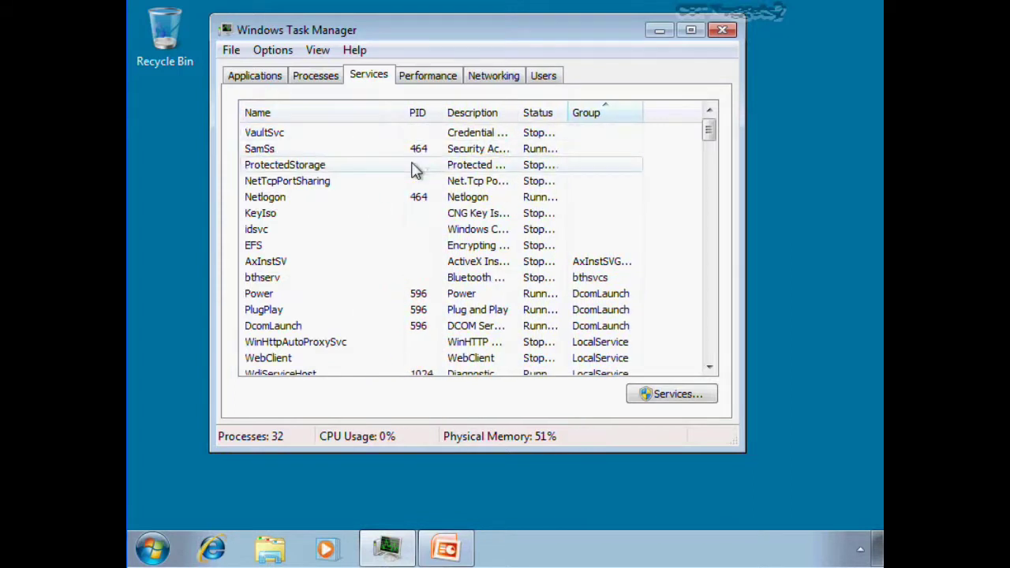
pyautogui.moveTo(562, 111); pyautogui.dragTo(604, 110)
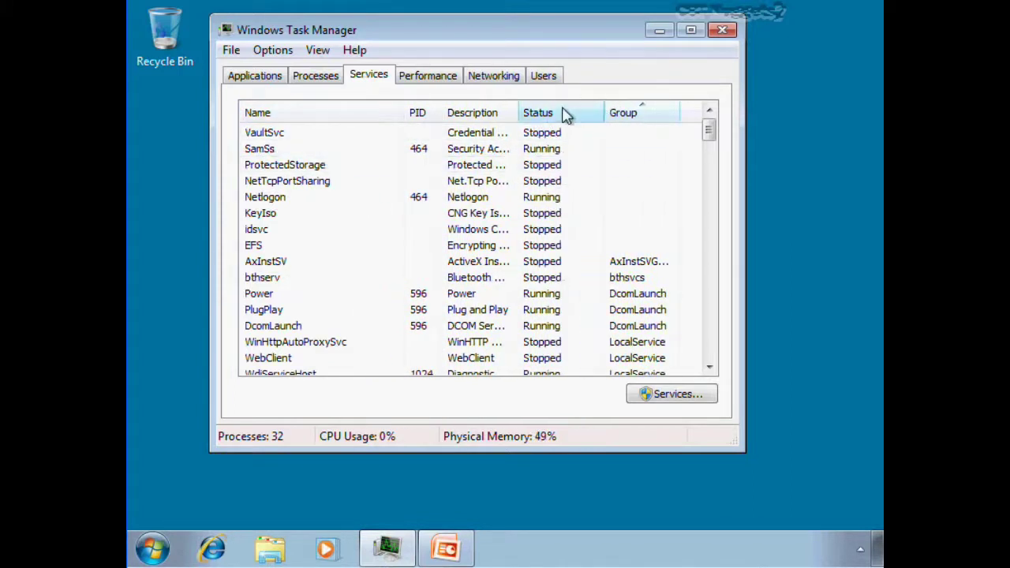
pyautogui.click(566, 113)
# - Inspect the available actions for the running Netlogon service, dismiss them, and select the PlugPlay service
pyautogui.click(275, 149)
pyautogui.rightClick(271, 151)
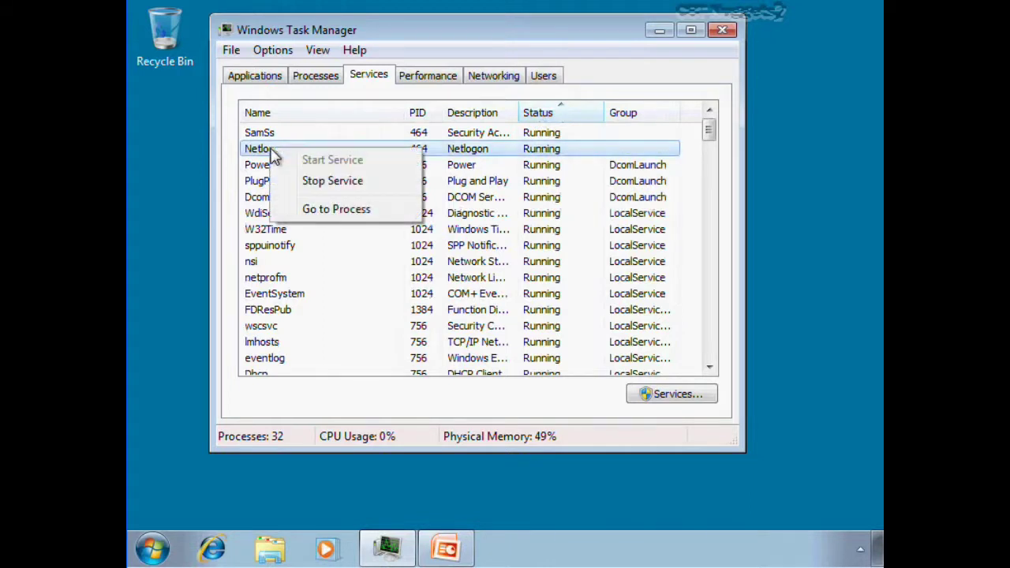
pyautogui.click(290, 281)
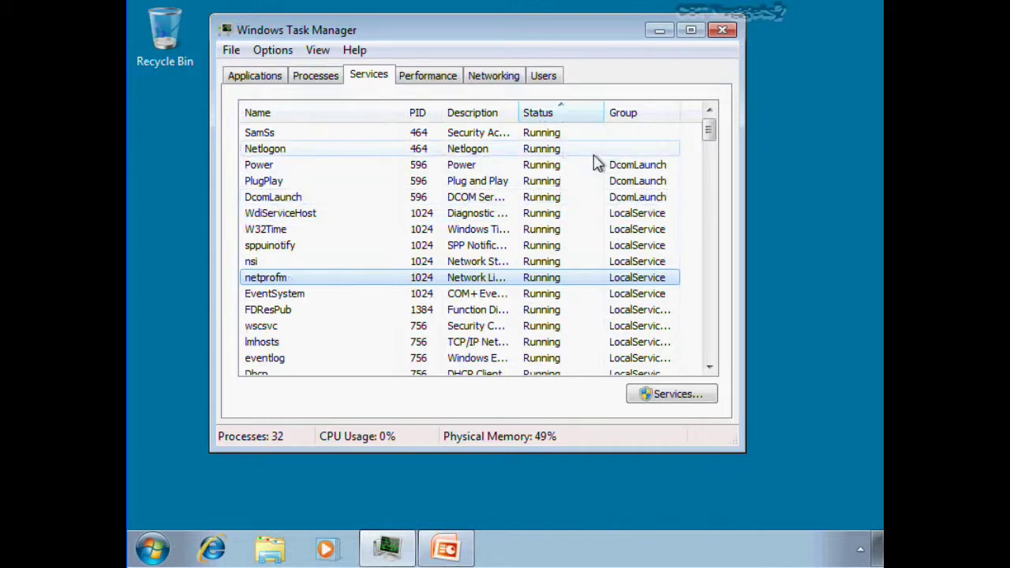
pyautogui.click(576, 184)
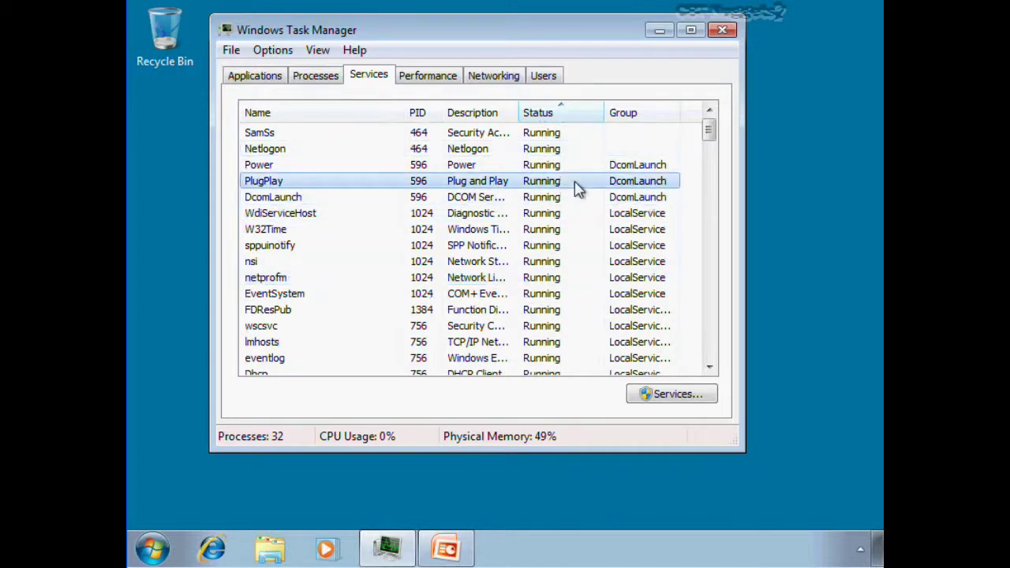
# - Open the full Services console from Task Manager, minimize it, and close Task Manager
pyautogui.click(665, 396)
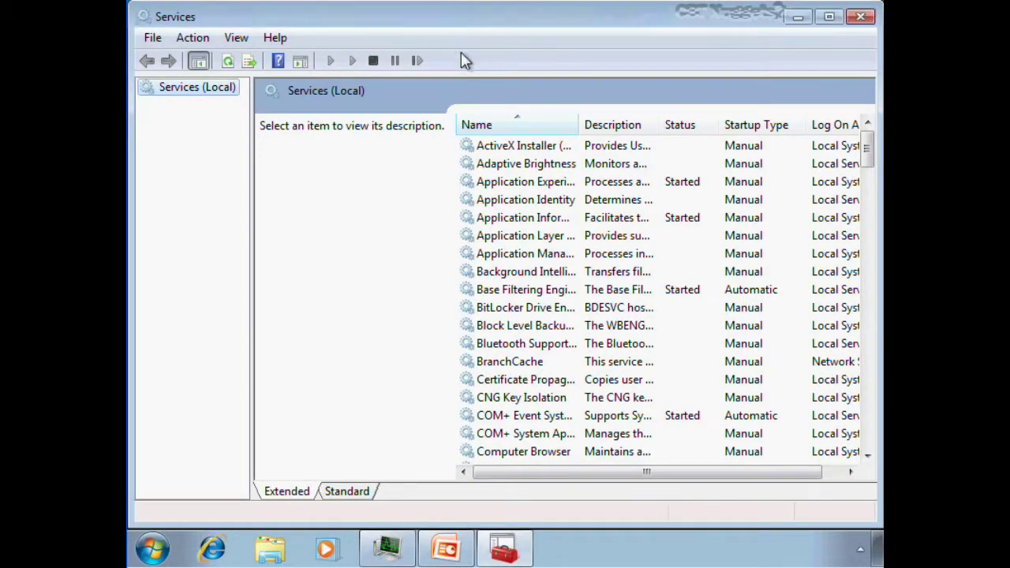
pyautogui.click(797, 16)
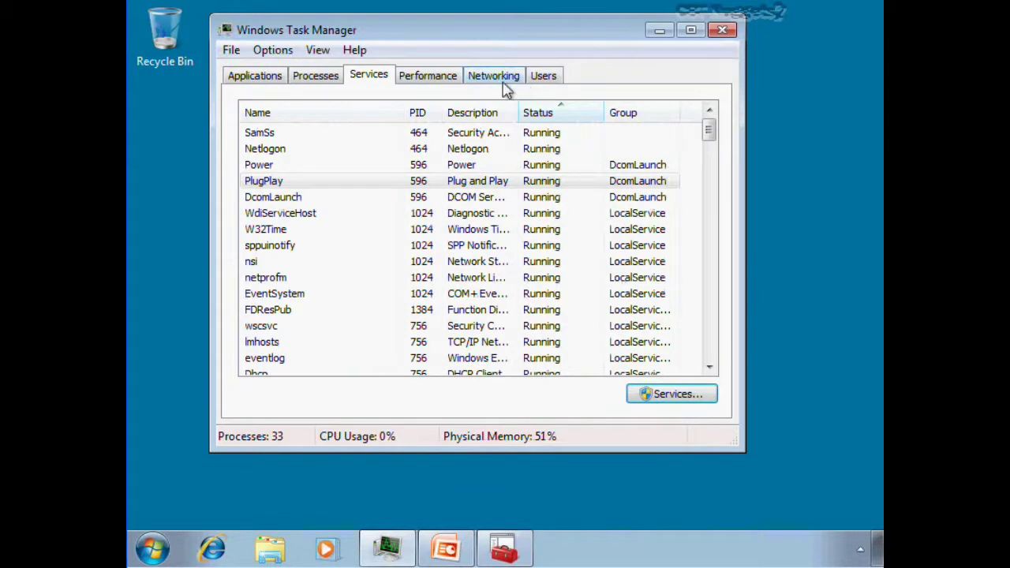
pyautogui.click(721, 30)
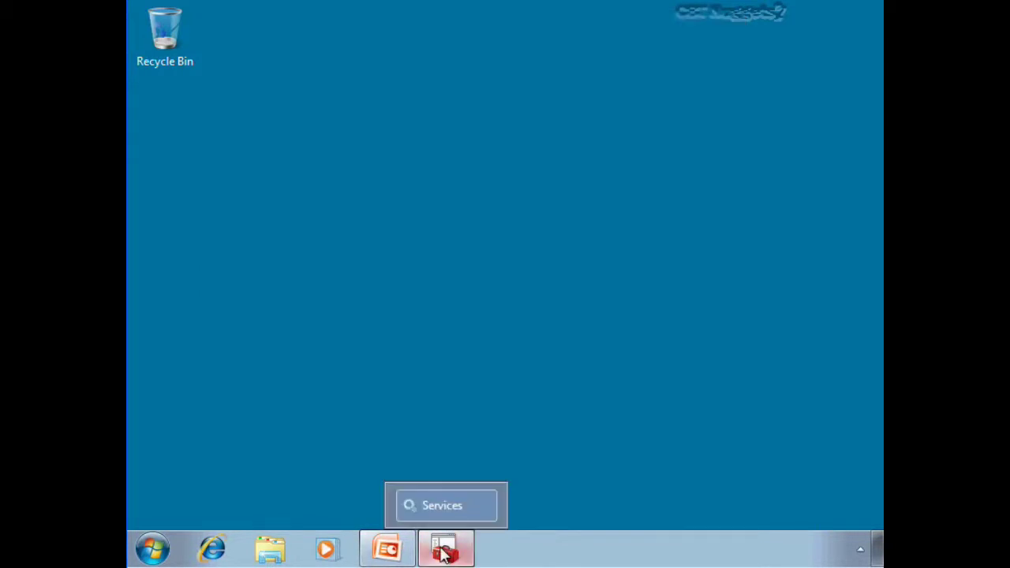
# - Restore the Services console in Standard view with a wider Name column, sorting the services by status and by startup type
pyautogui.click(445, 547)
pyautogui.click(347, 490)
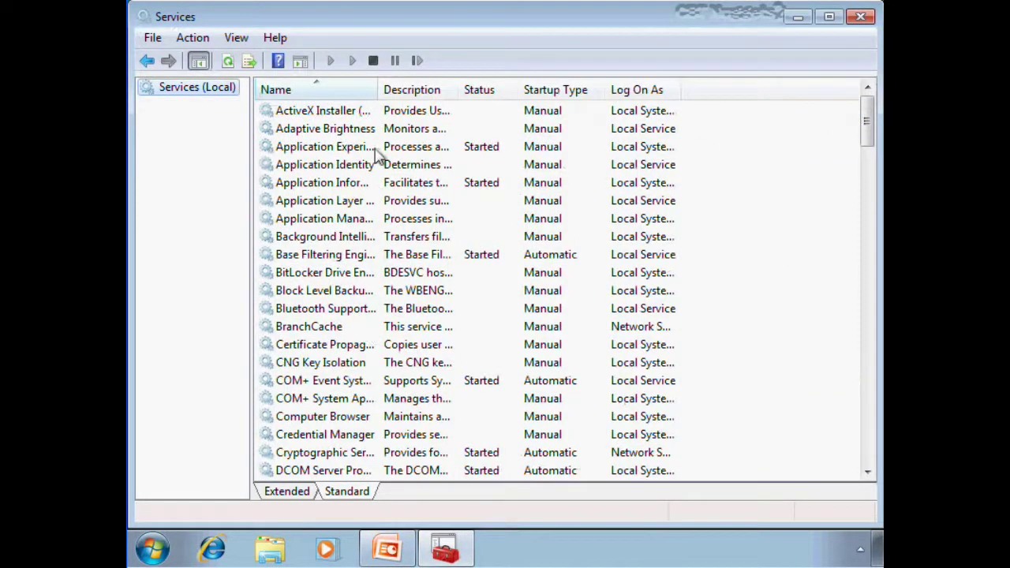
pyautogui.moveTo(380, 87); pyautogui.dragTo(531, 89)
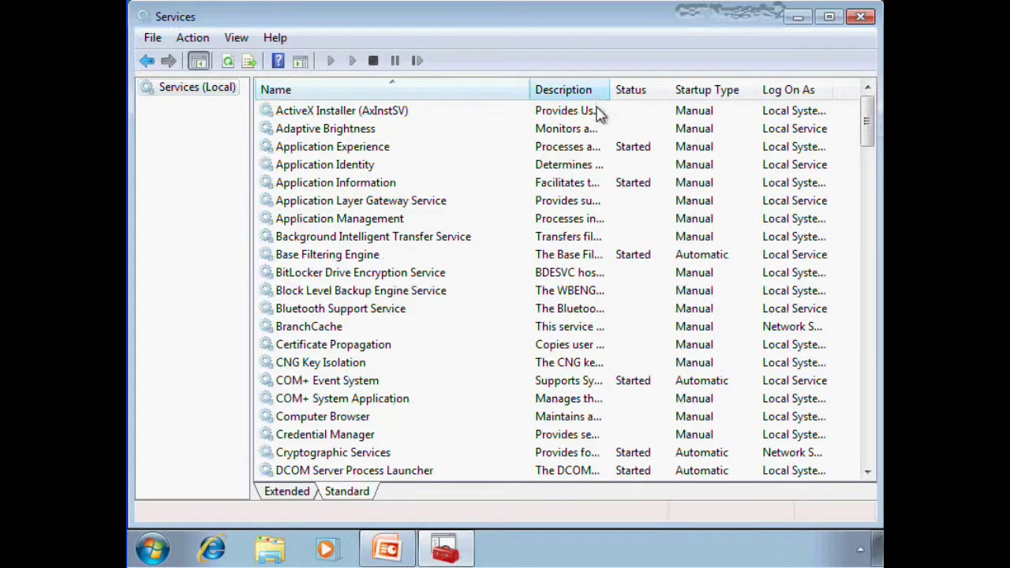
pyautogui.click(648, 92)
pyautogui.click(649, 91)
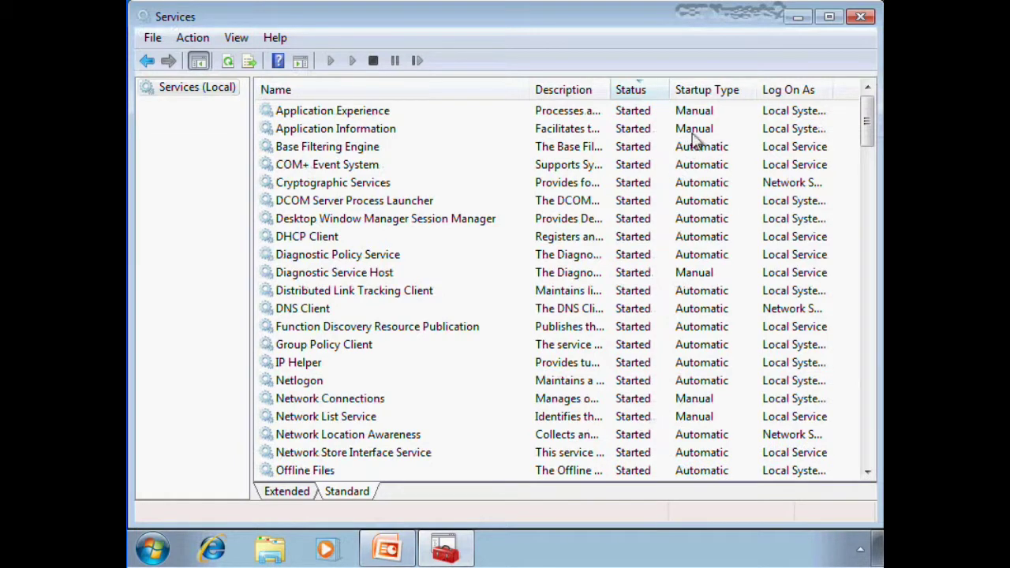
pyautogui.click(695, 92)
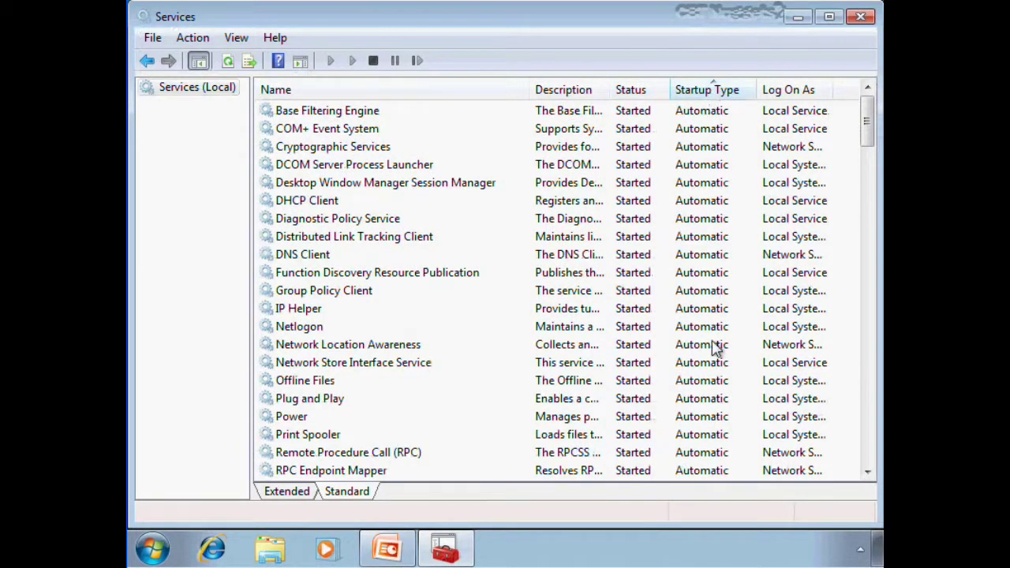
# - Open the Print Spooler service's properties and review the available startup types
pyautogui.scroll(-1, 712, 347)
pyautogui.scroll(1, 714, 347)
pyautogui.scroll(-1, 462, 289)
pyautogui.doubleClick(287, 380)
pyautogui.click(462, 253)
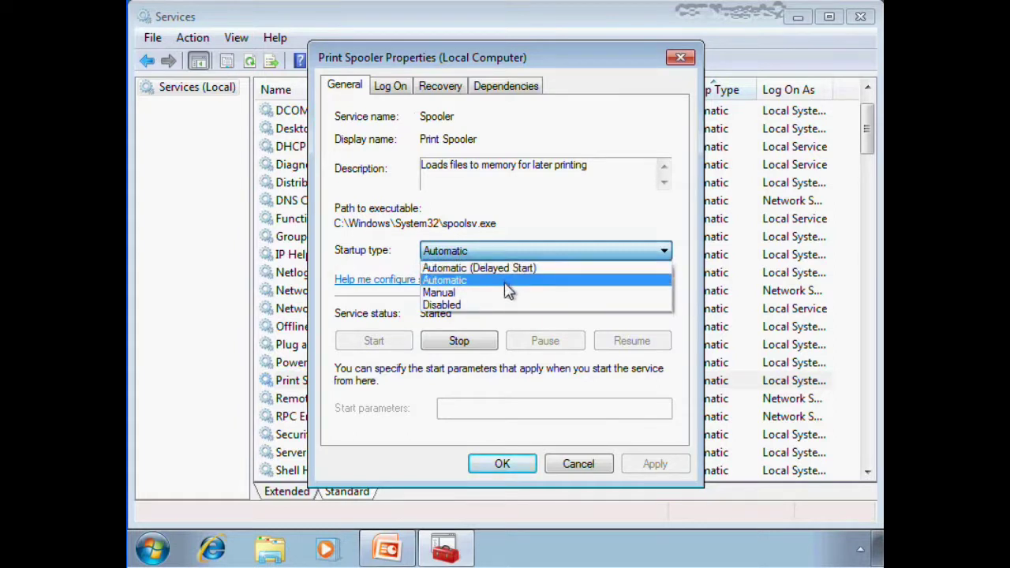
pyautogui.click(594, 224)
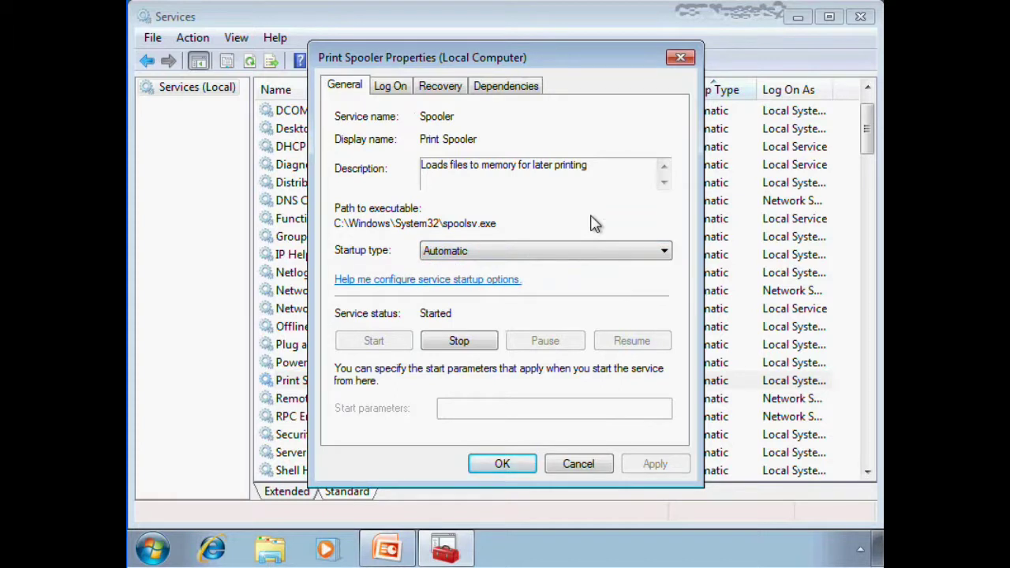
# - Try the Manual and Disabled startup types for the Print Spooler service without applying them
pyautogui.click(552, 254)
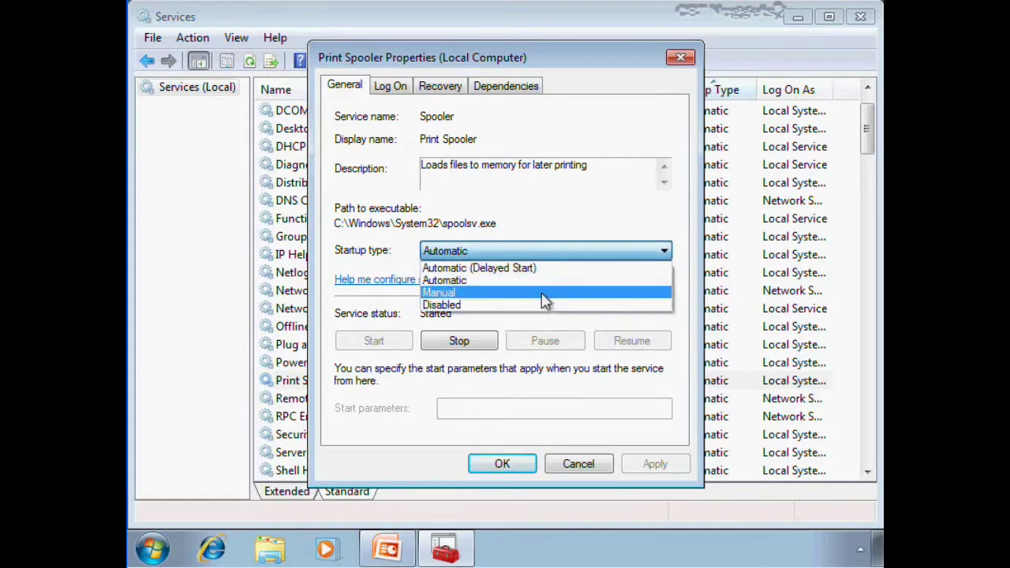
pyautogui.click(544, 292)
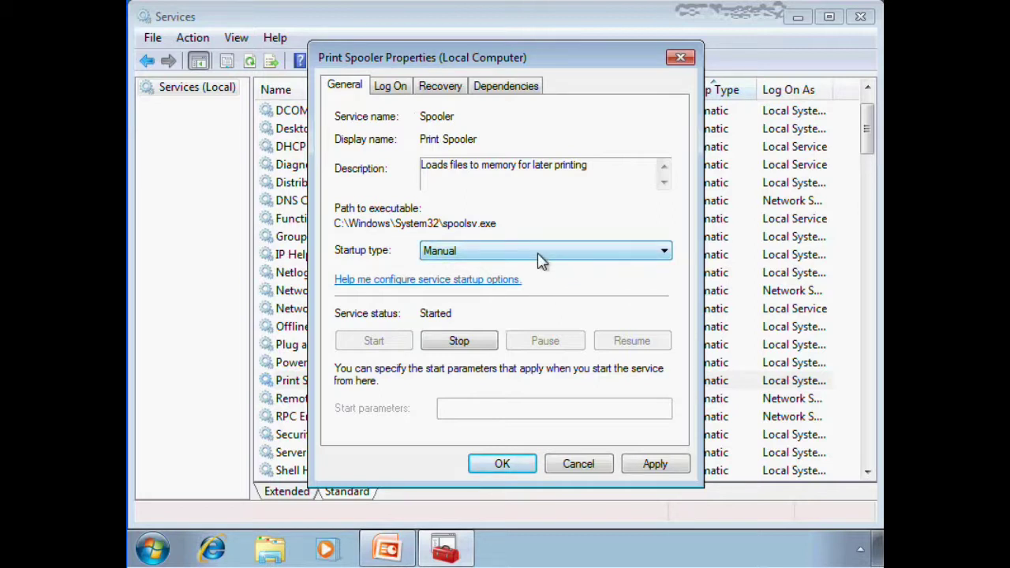
pyautogui.click(538, 252)
pyautogui.click(537, 307)
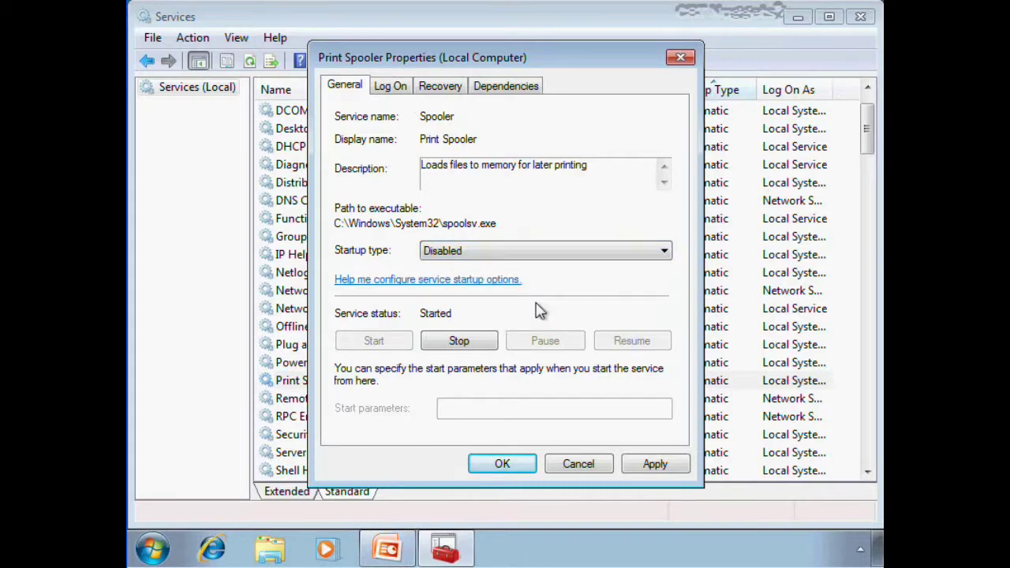
pyautogui.click(651, 251)
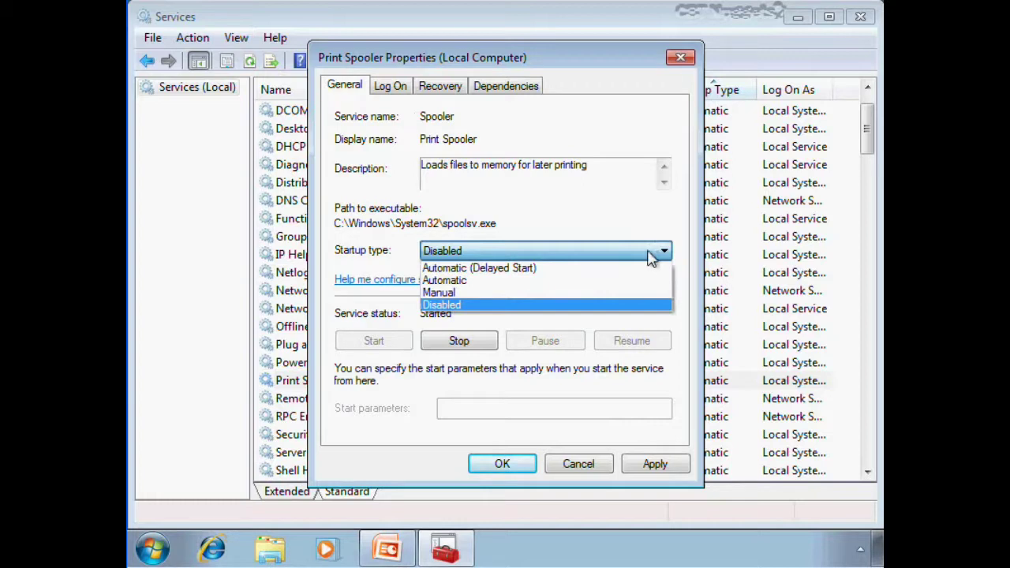
pyautogui.click(650, 220)
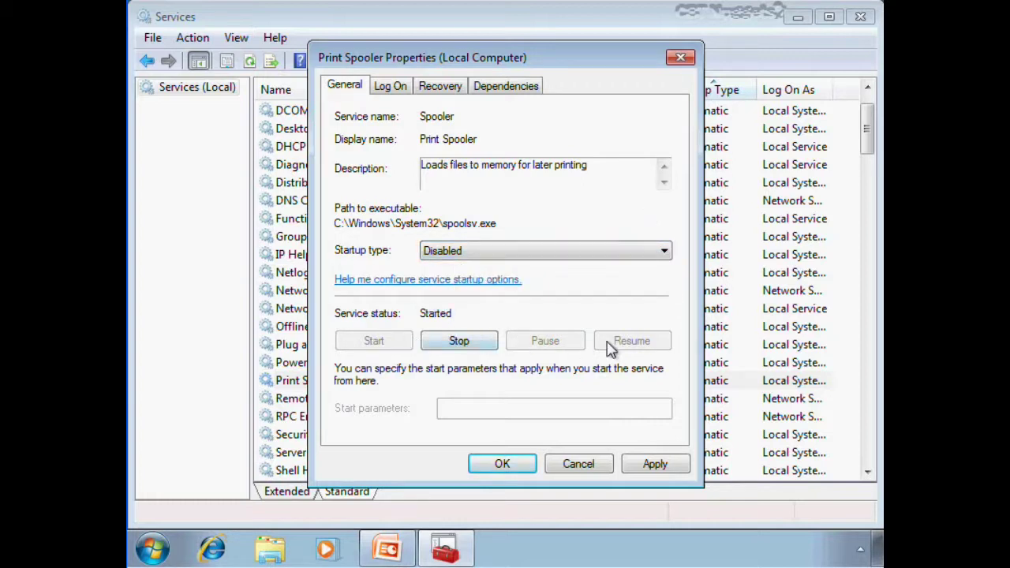
# - Review the Print Spooler's log on accounts, recovery actions and dependencies, and close its properties without saving
pyautogui.click(391, 85)
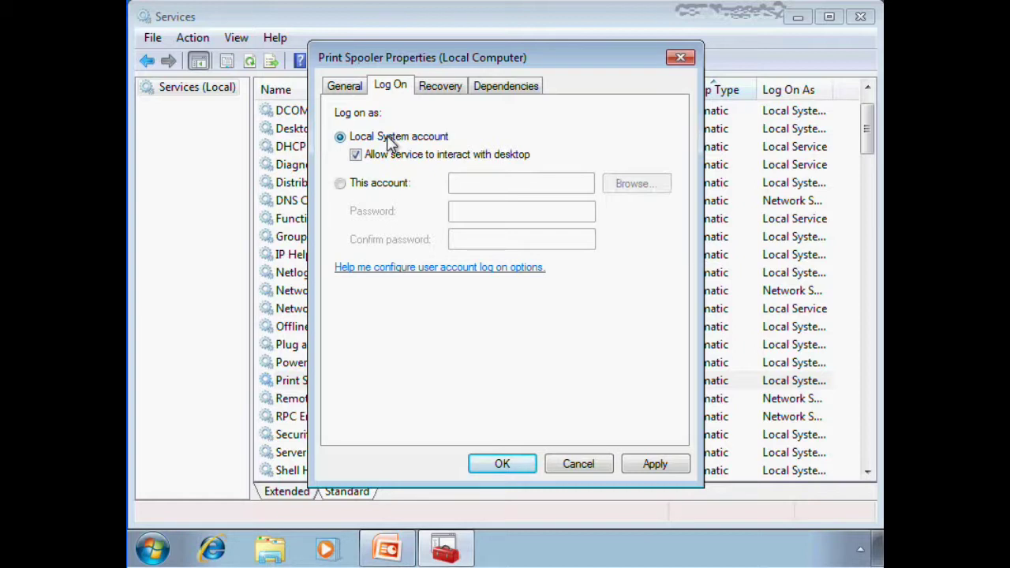
pyautogui.click(360, 186)
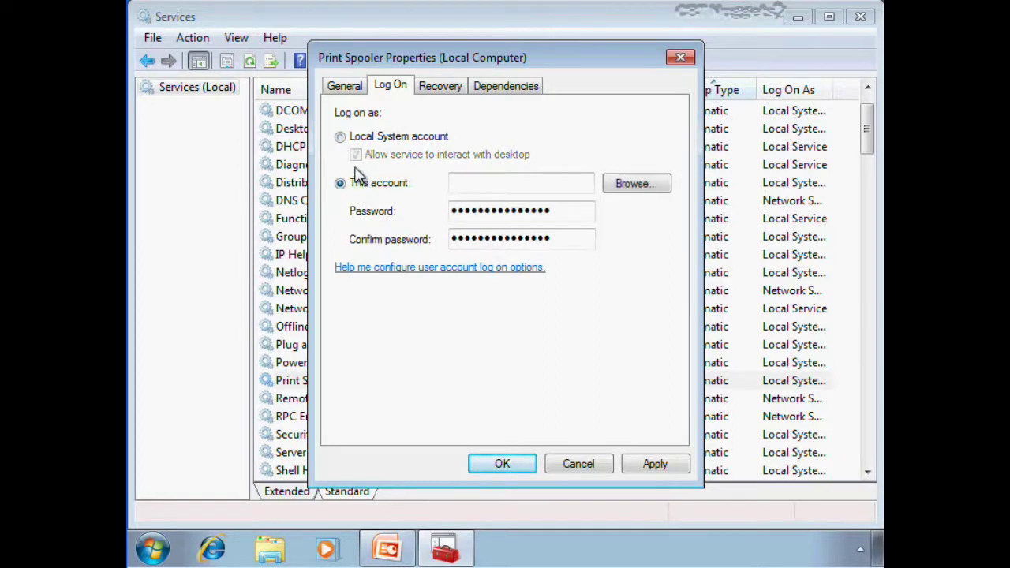
pyautogui.click(439, 87)
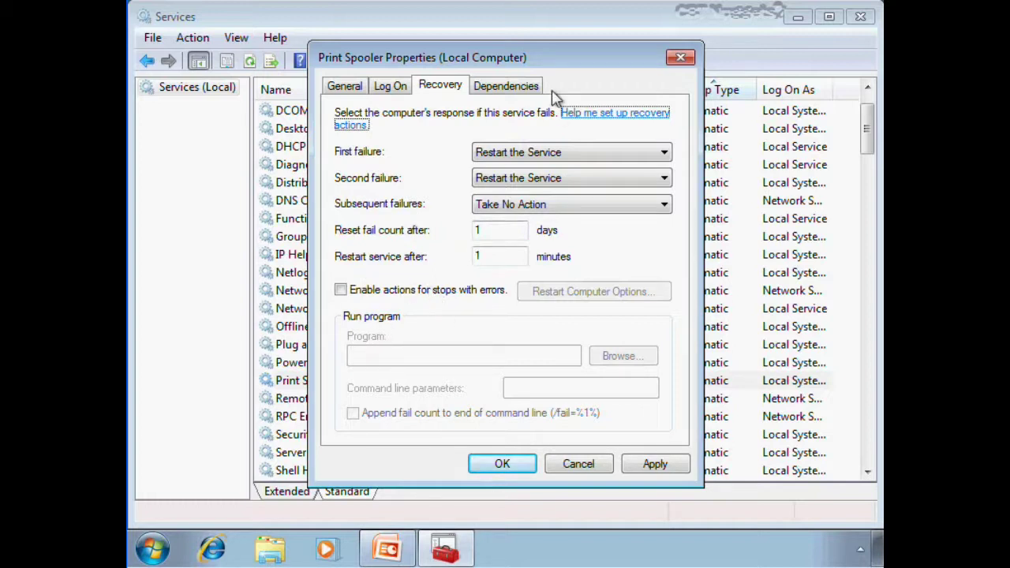
pyautogui.click(507, 85)
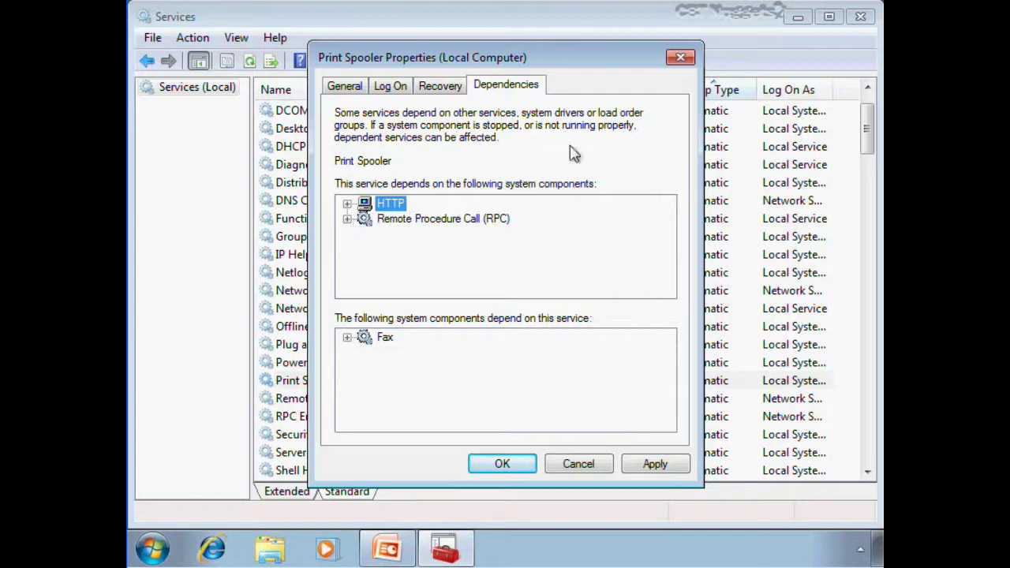
pyautogui.click(680, 59)
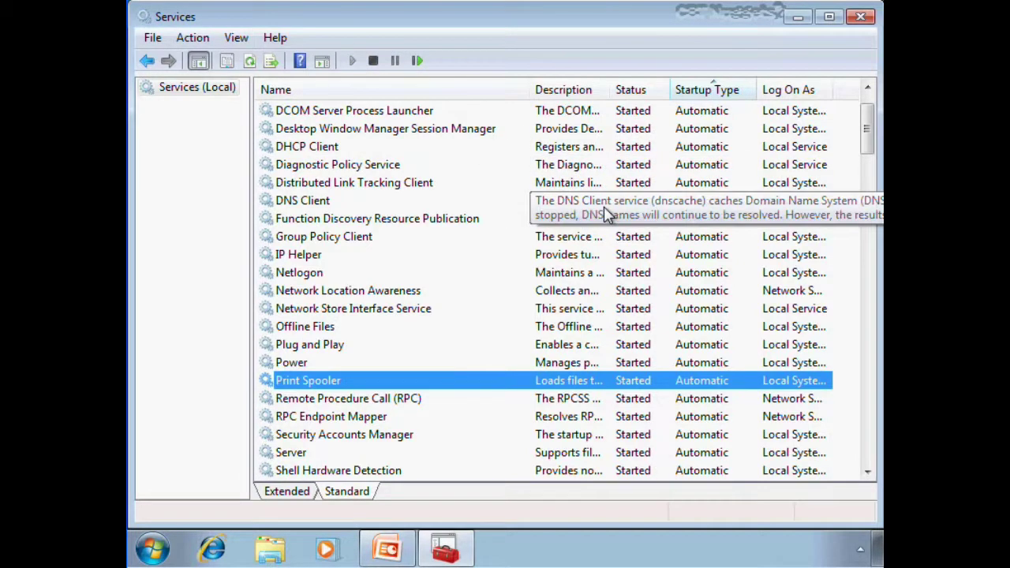
# - Examine the VirtualBox Guest Additions Service's properties, highlighting its executable path, and close them
pyautogui.scroll(-4, 344, 347)
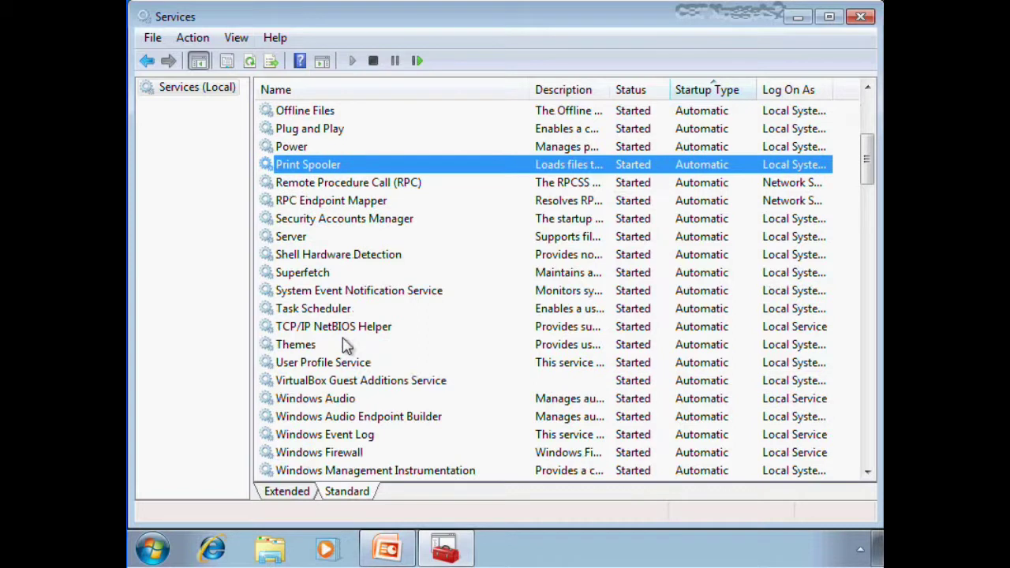
pyautogui.doubleClick(335, 384)
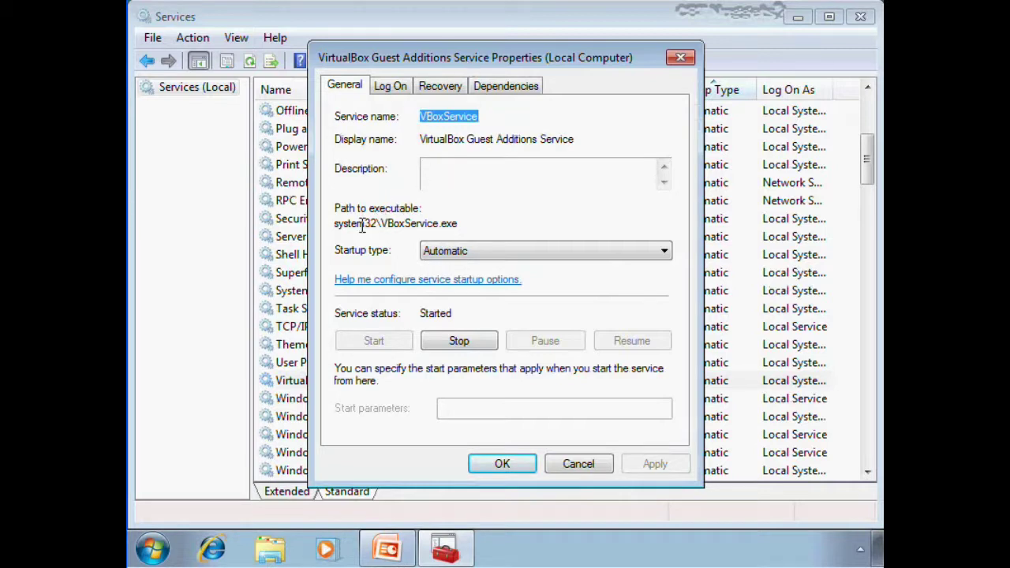
pyautogui.moveTo(339, 224); pyautogui.dragTo(467, 225)
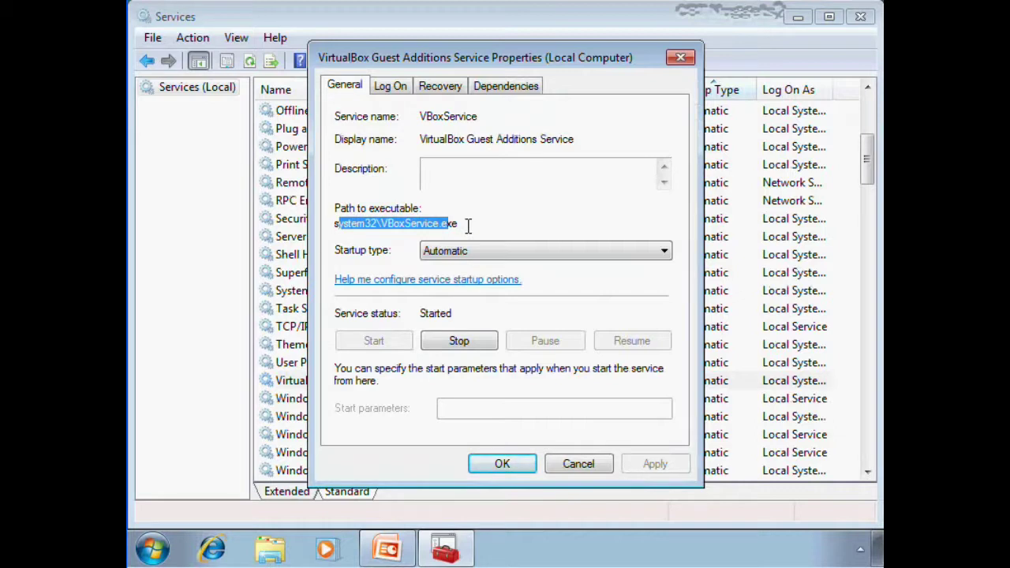
pyautogui.moveTo(468, 225); pyautogui.dragTo(338, 229)
pyautogui.click(680, 58)
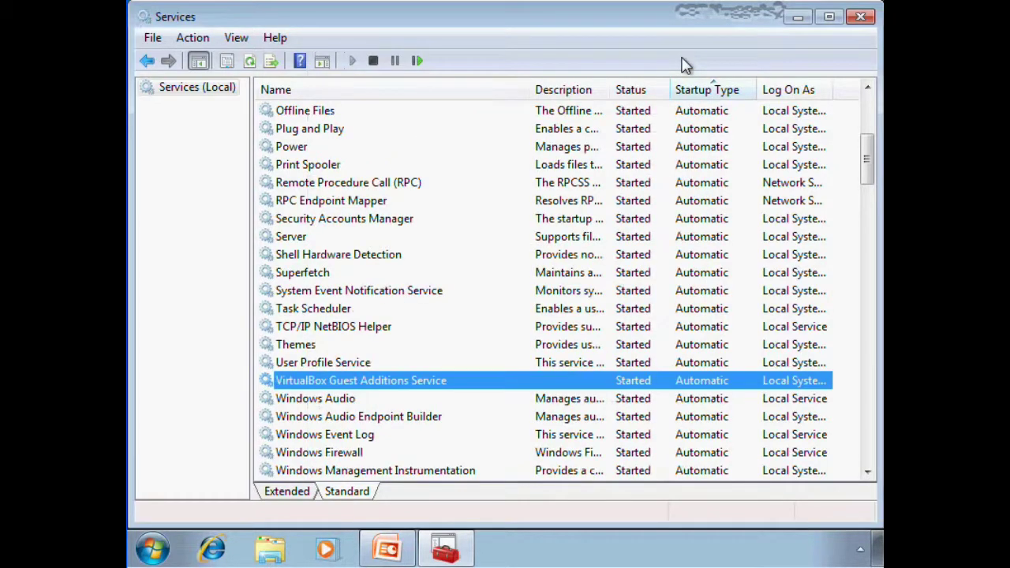
# - Maximize and minimize the Services console, and reopen Task Manager
pyautogui.doubleClick(687, 18)
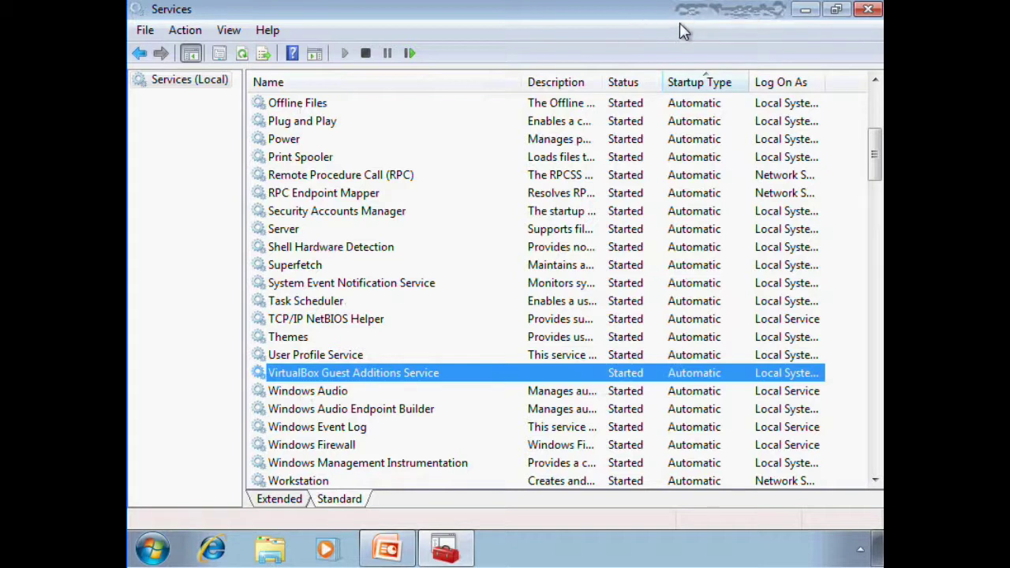
pyautogui.click(805, 9)
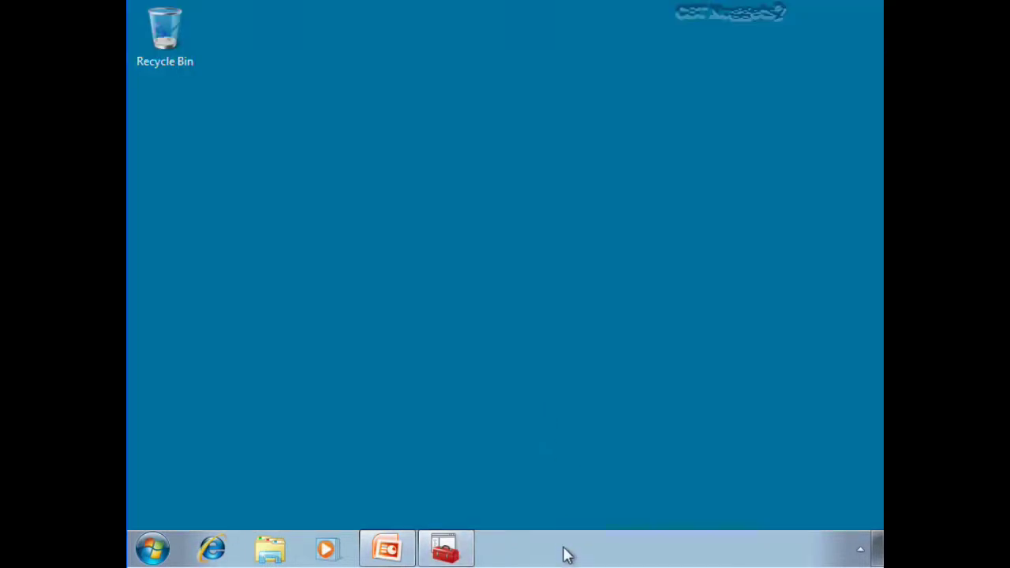
pyautogui.rightClick(565, 554)
pyautogui.click(604, 488)
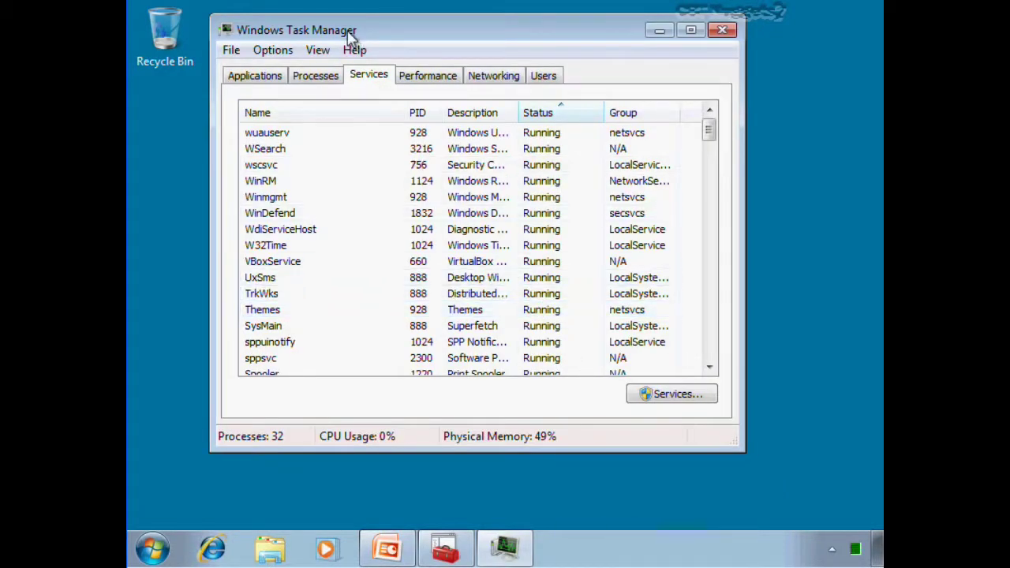
# - Examine the taskhost.exe process among the running processes in Task Manager, and close Task Manager
pyautogui.moveTo(351, 39); pyautogui.dragTo(381, 58)
pyautogui.click(349, 101)
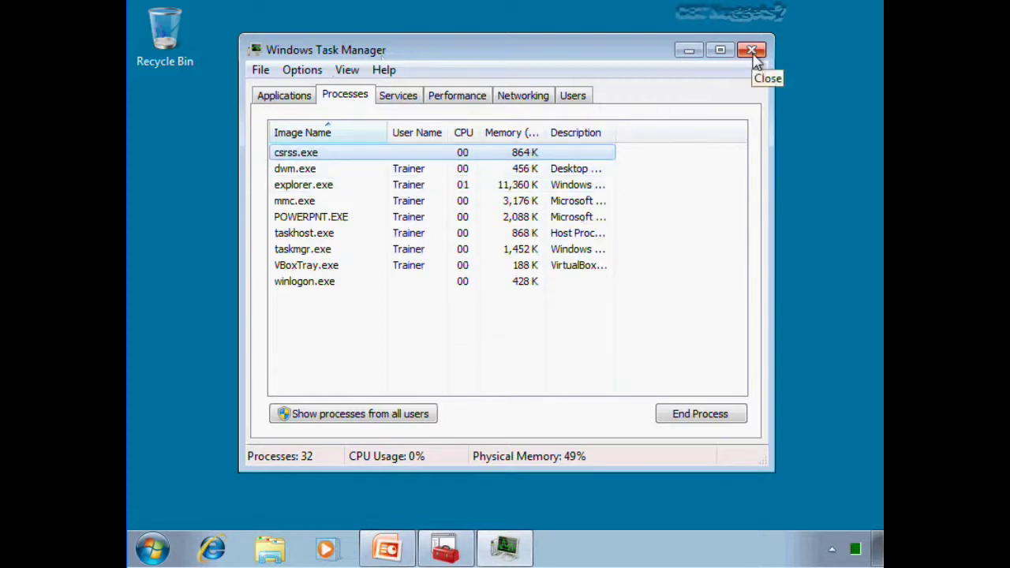
pyautogui.click(331, 235)
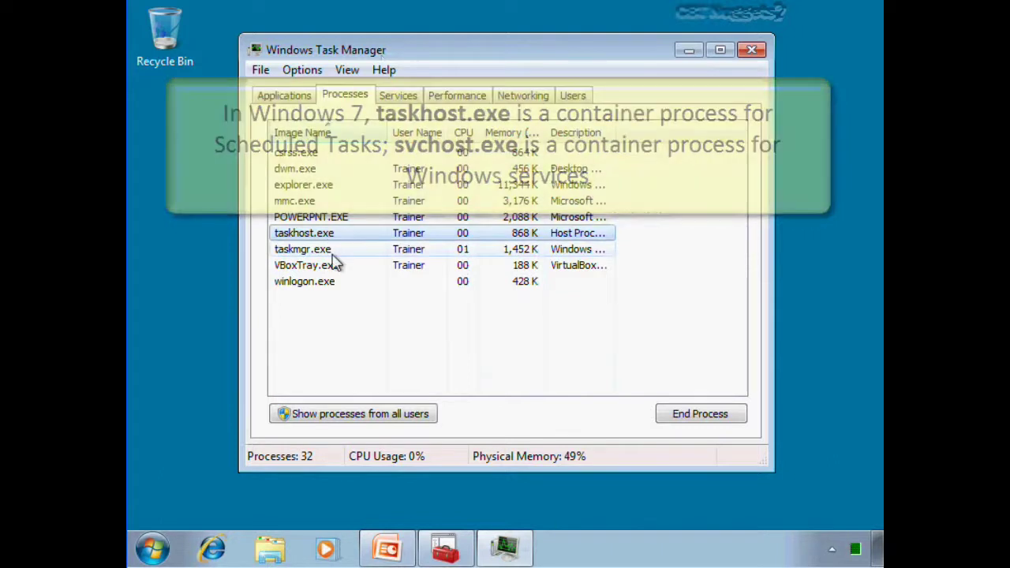
pyautogui.click(744, 52)
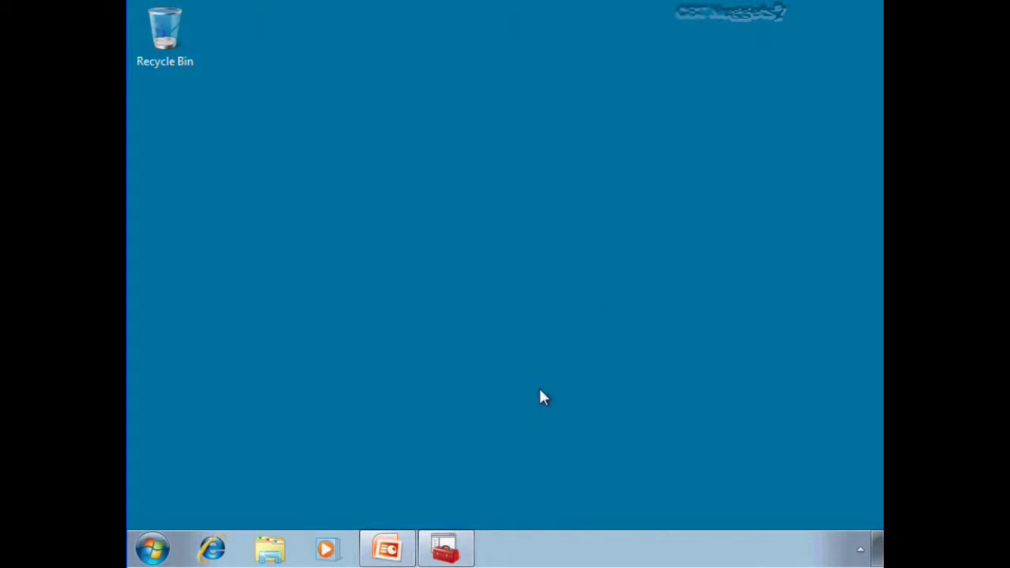
# - Close the remaining PowerPoint and management console windows to clear the desktop
pyautogui.rightClick(397, 544)
pyautogui.click(383, 513)
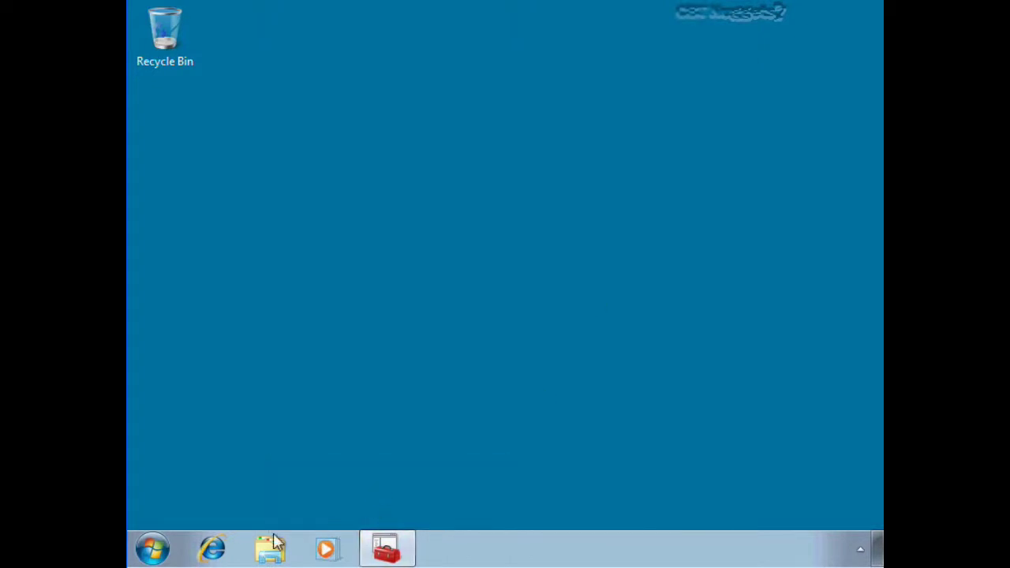
pyautogui.rightClick(399, 546)
pyautogui.click(374, 513)
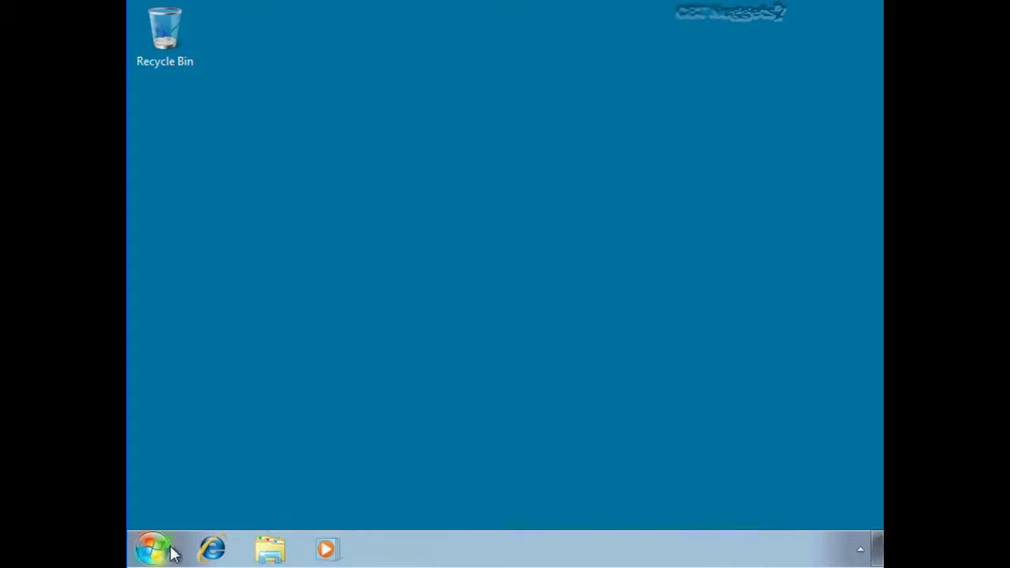
# - Open Performance Monitor from the administrative tools and display its live performance graph
pyautogui.click(157, 548)
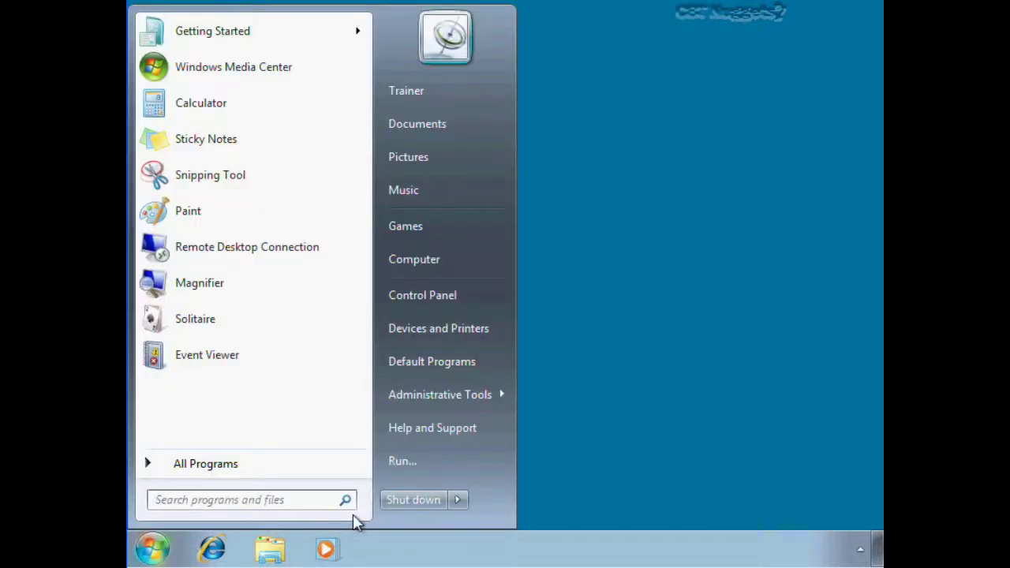
pyautogui.moveTo(462, 400)
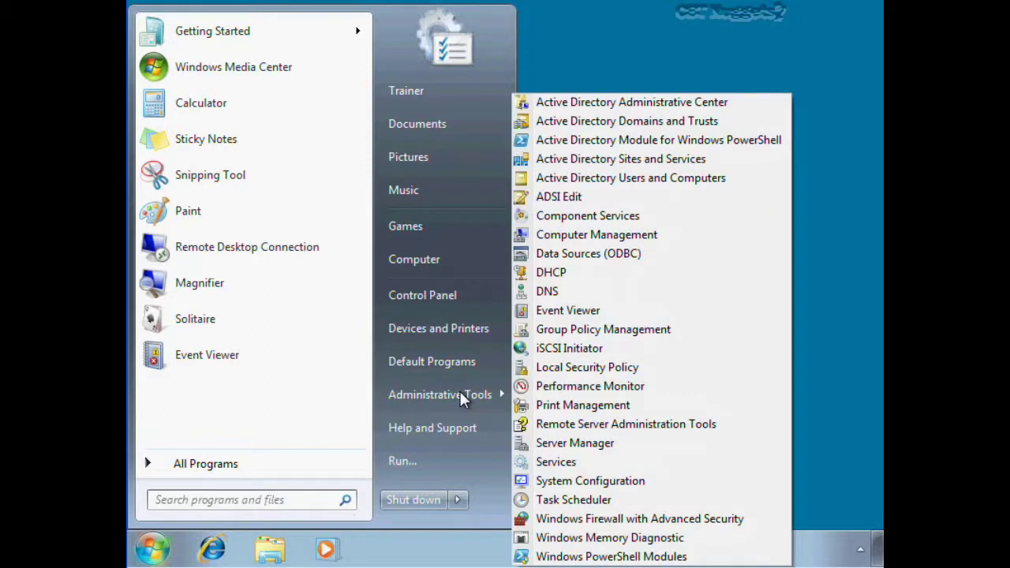
pyautogui.click(608, 386)
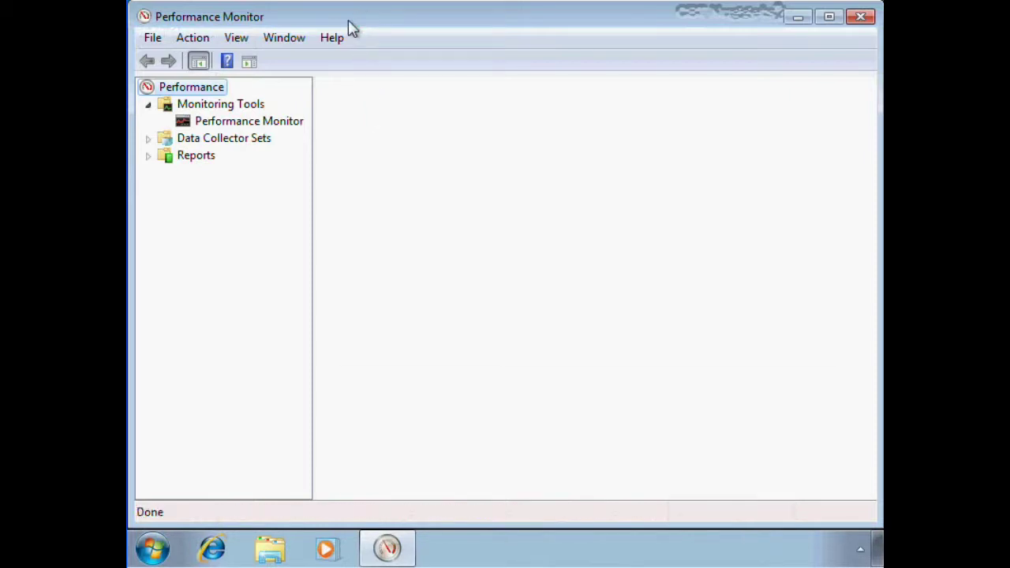
pyautogui.click(265, 123)
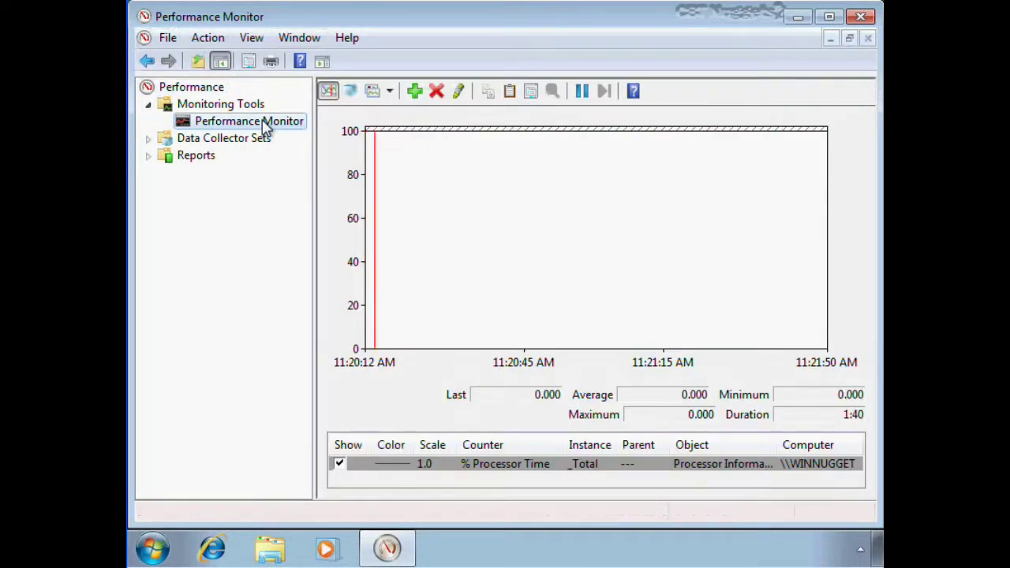
# - Expand the Data Collector Sets, widen the console tree, and show the Performance overview in a maximized window
pyautogui.click(148, 138)
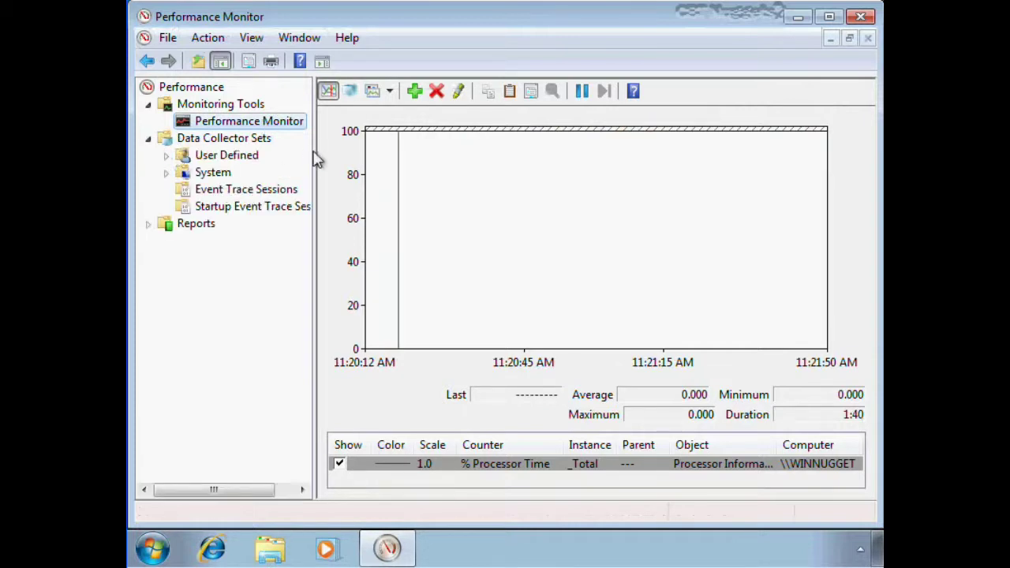
pyautogui.moveTo(316, 144); pyautogui.dragTo(365, 147)
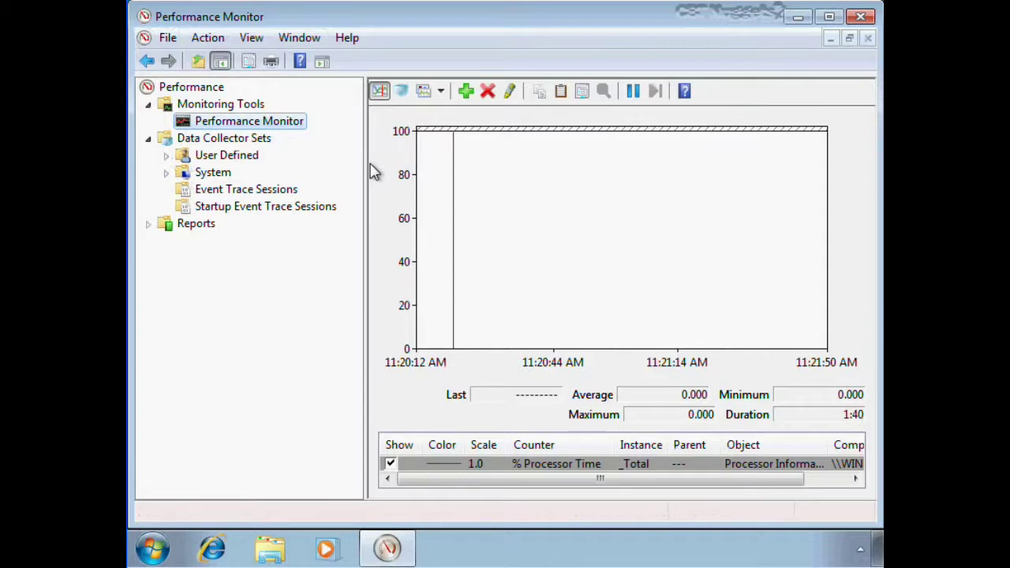
pyautogui.click(201, 90)
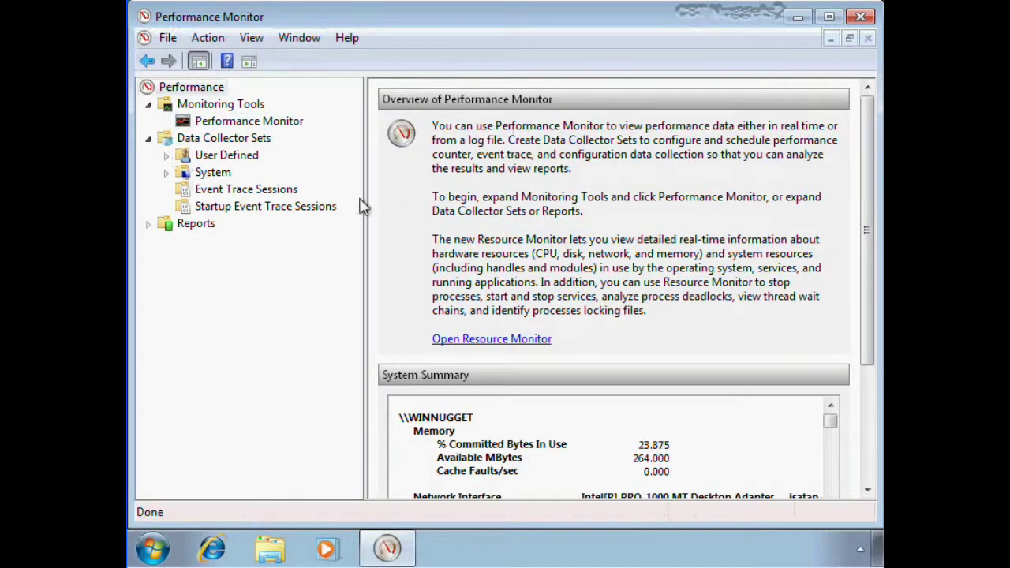
pyautogui.doubleClick(354, 19)
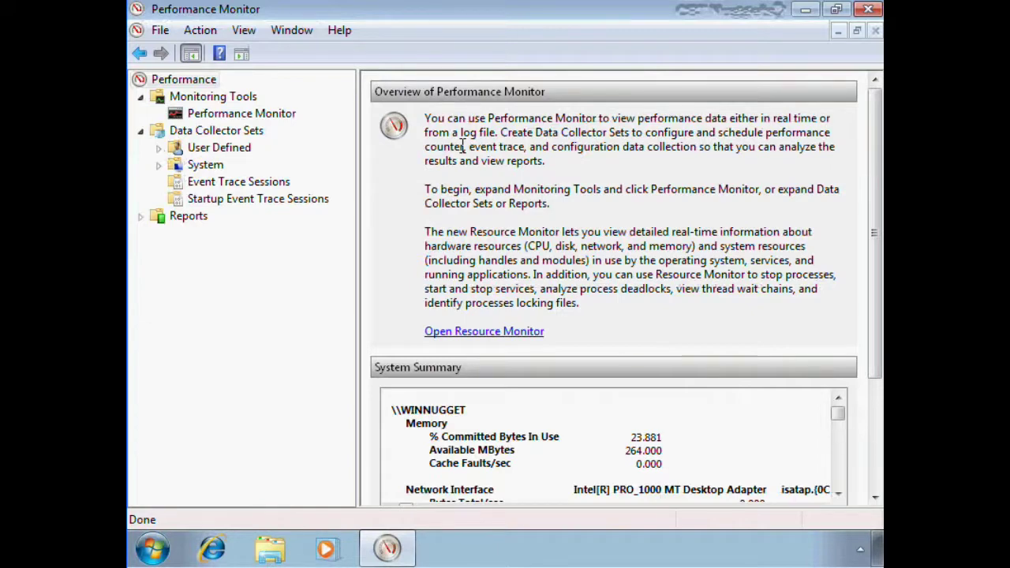
# - Examine the Performance Monitor overview and the System Summary counters for memory, network, disk and processor
pyautogui.scroll(-2, 596, 253)
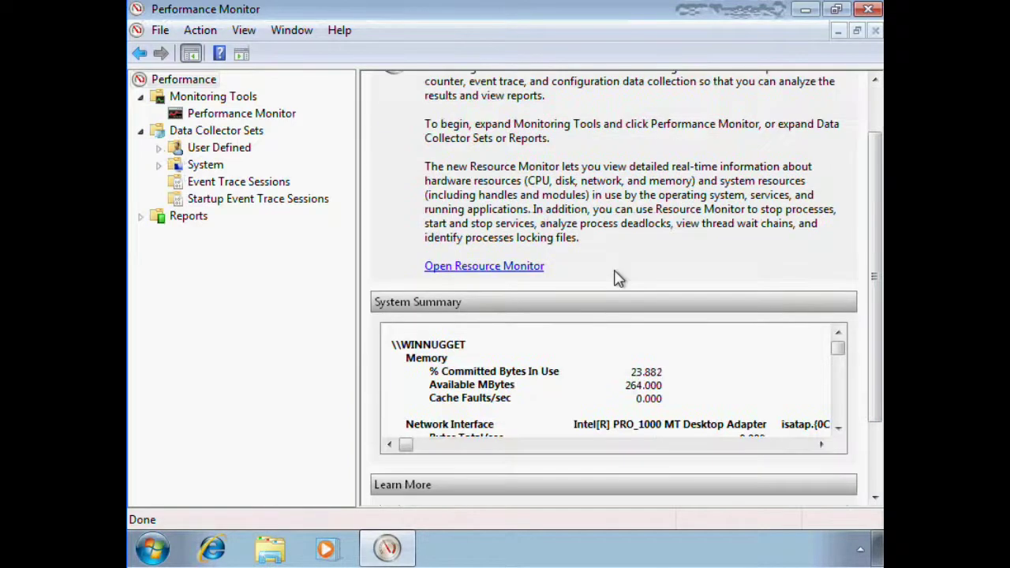
pyautogui.scroll(2, 616, 275)
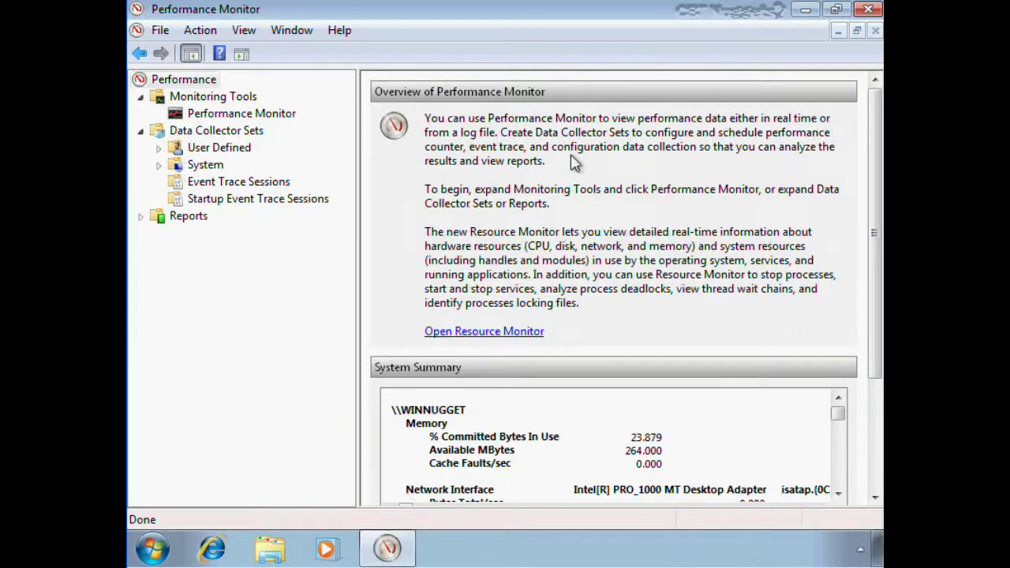
pyautogui.scroll(-2, 644, 390)
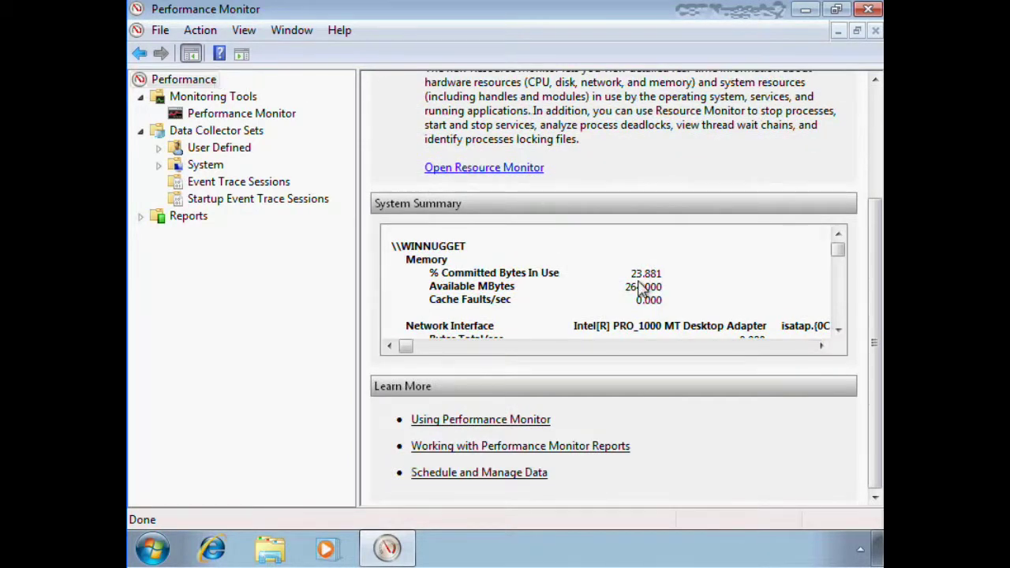
pyautogui.scroll(2, 641, 288)
pyautogui.scroll(-2, 640, 289)
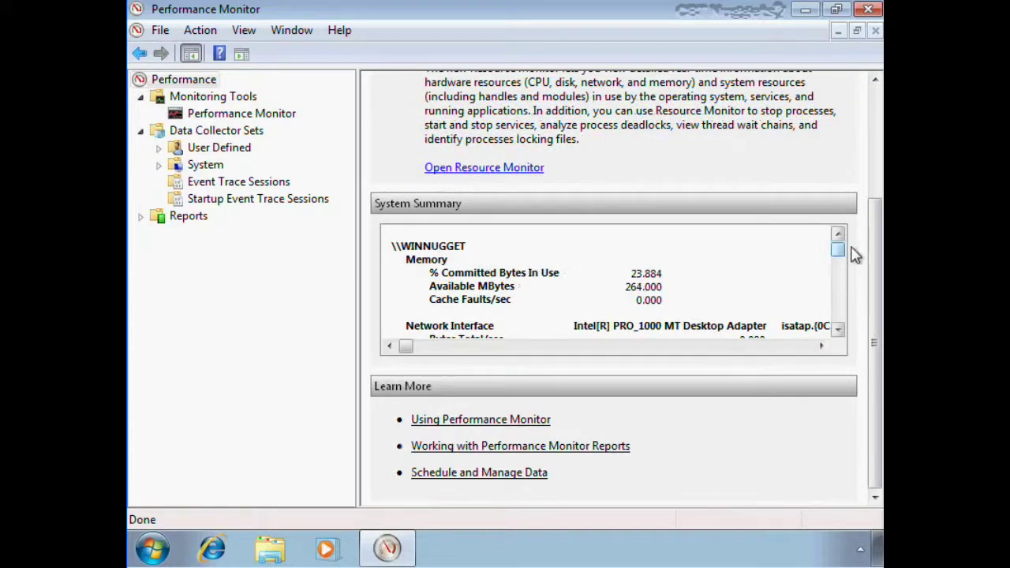
pyautogui.moveTo(837, 251)
pyautogui.mouseDown()
pyautogui.moveTo(839, 308)
pyautogui.moveTo(838, 250)
pyautogui.mouseUp()
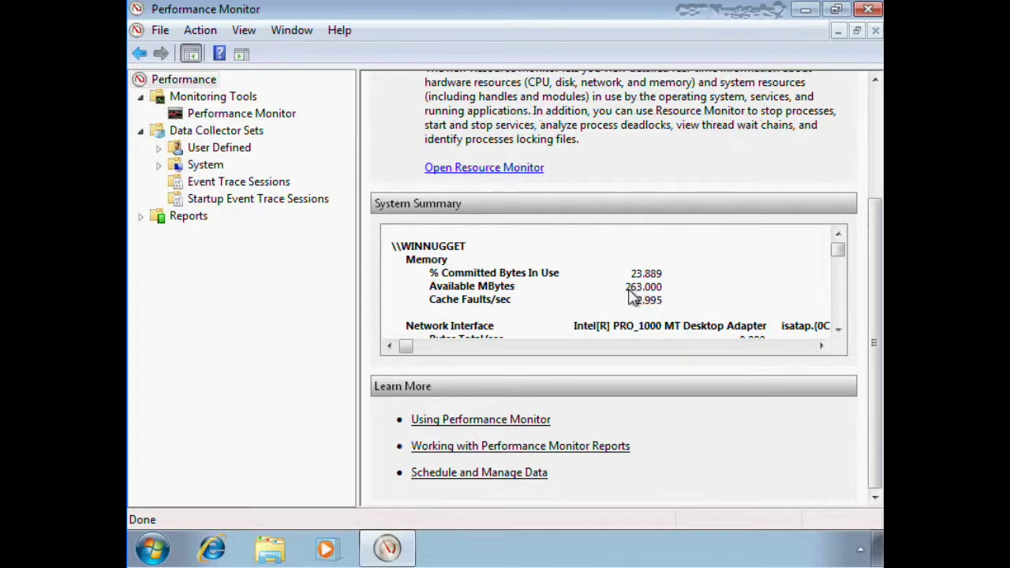
pyautogui.click(837, 329)
pyautogui.click(838, 330)
pyautogui.click(838, 329)
pyautogui.click(837, 330)
pyautogui.click(838, 330)
pyautogui.click(838, 329)
pyautogui.click(838, 330)
pyautogui.click(838, 330)
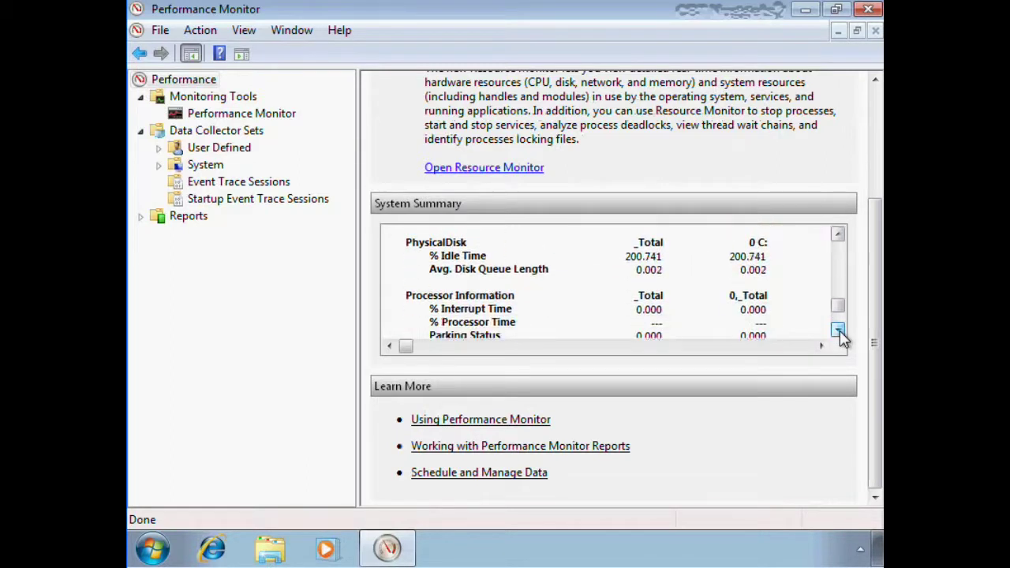
pyautogui.click(838, 330)
pyautogui.moveTo(877, 237); pyautogui.dragTo(870, 71)
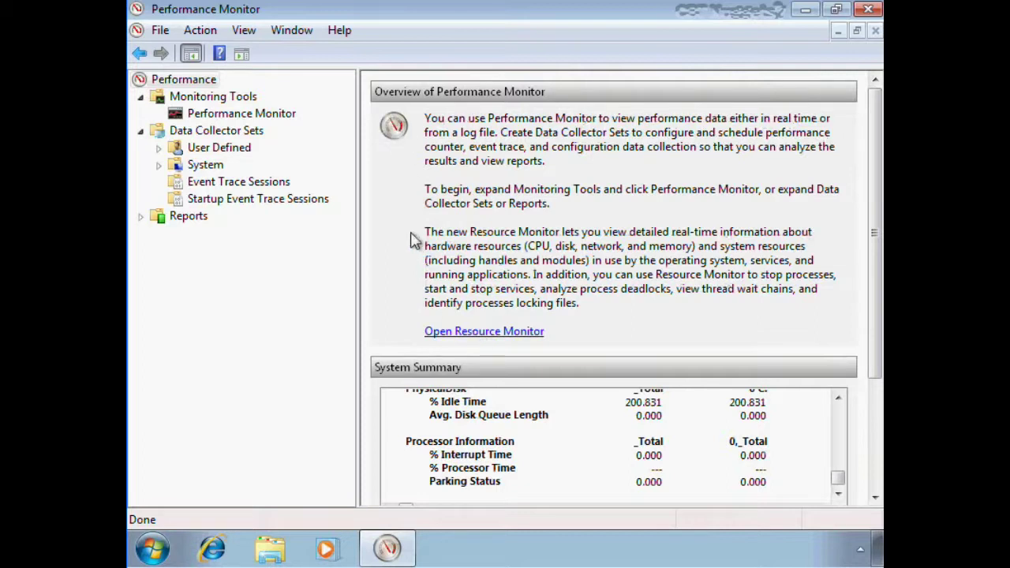
# - Open Resource Monitor, expand its Memory section, and shrink the graphs so all four resource graphs fit
pyautogui.click(394, 131)
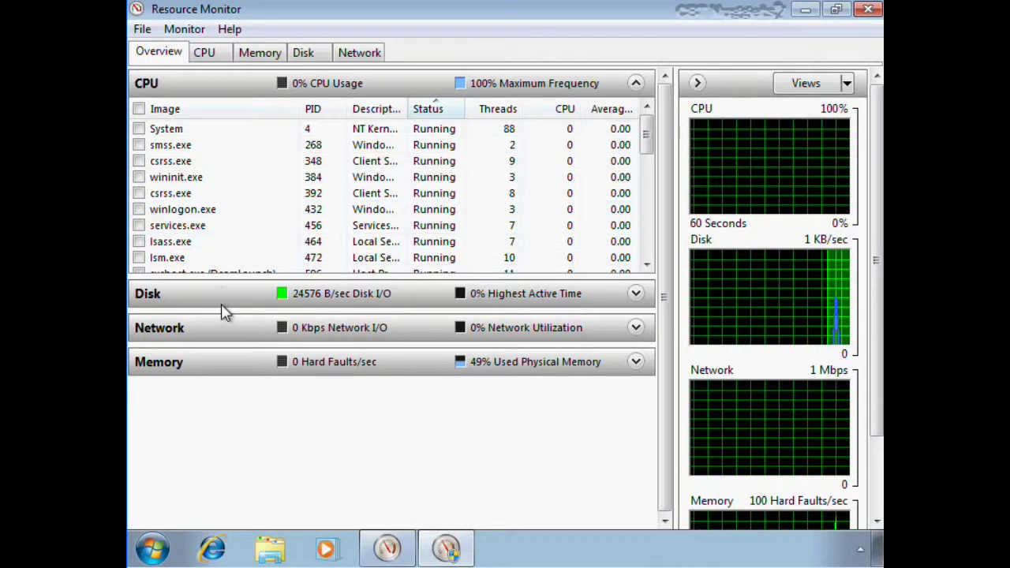
pyautogui.click(223, 367)
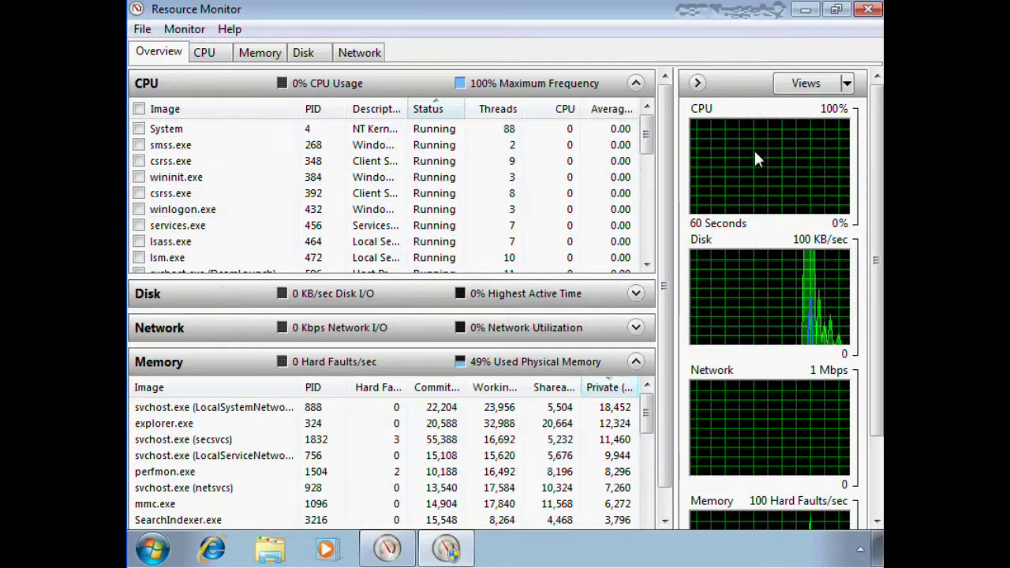
pyautogui.click(846, 83)
pyautogui.click(812, 128)
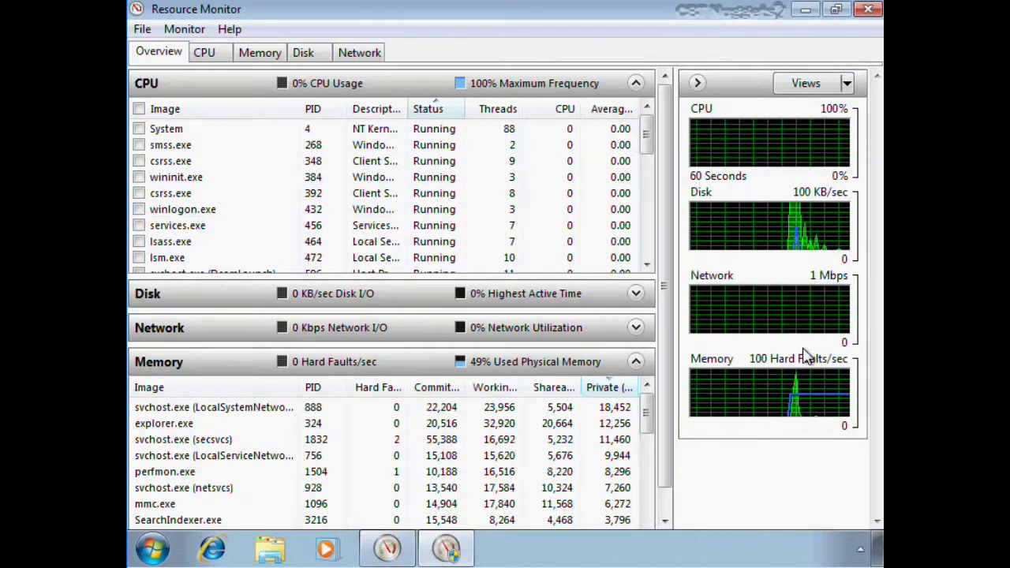
# - Review the CPU details in Resource Monitor and display its memory details
pyautogui.click(208, 53)
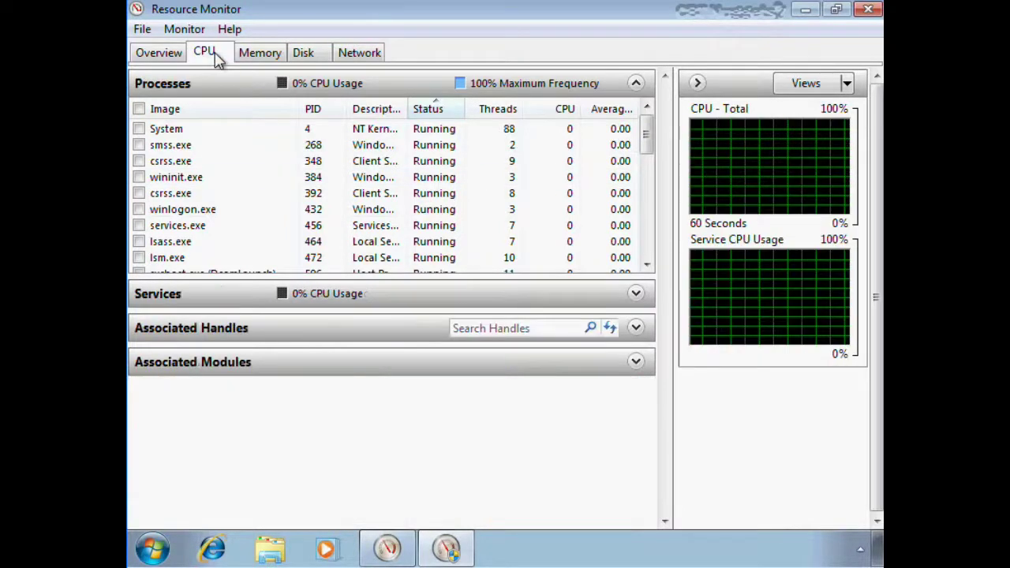
pyautogui.click(171, 57)
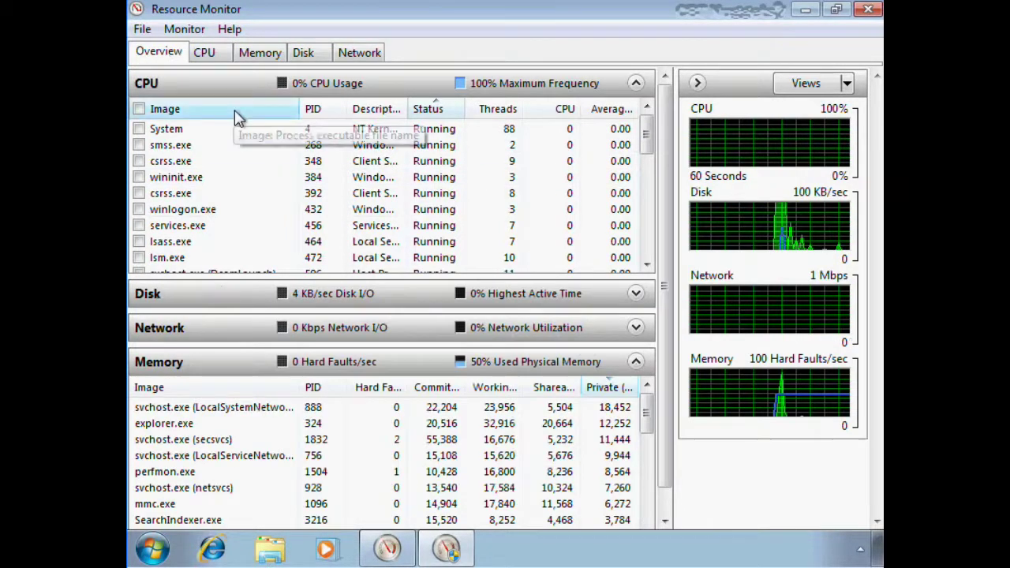
pyautogui.click(211, 55)
pyautogui.click(263, 57)
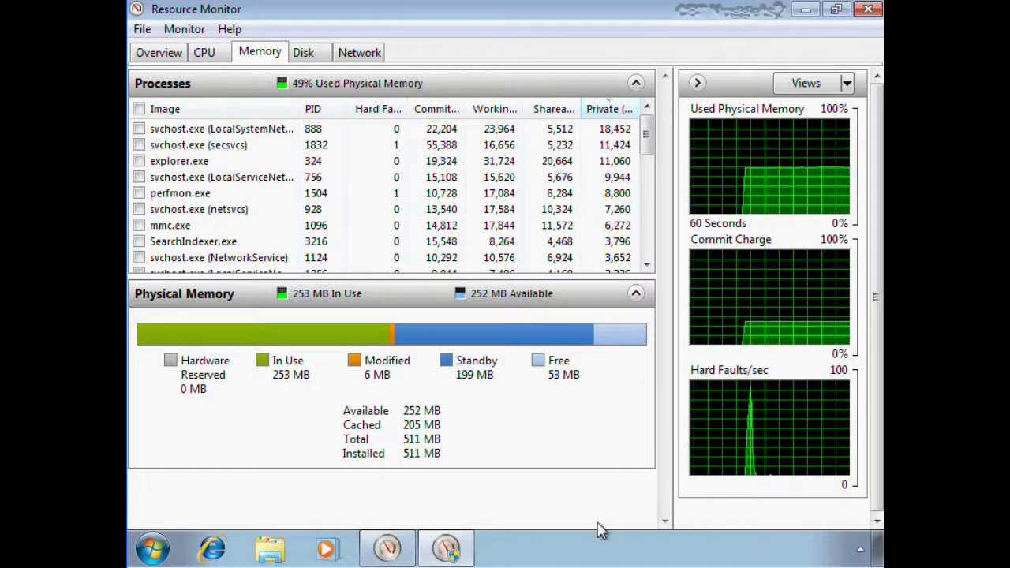
# - Compare Task Manager's performance graphs with Resource Monitor's physical memory breakdown, closing Task Manager in between
pyautogui.rightClick(597, 552)
pyautogui.click(653, 490)
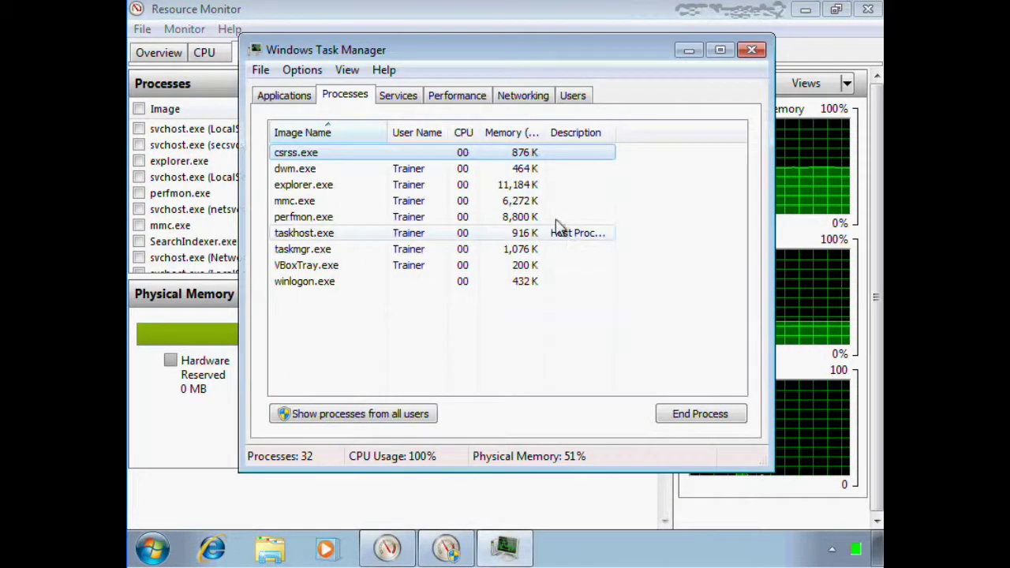
pyautogui.click(457, 96)
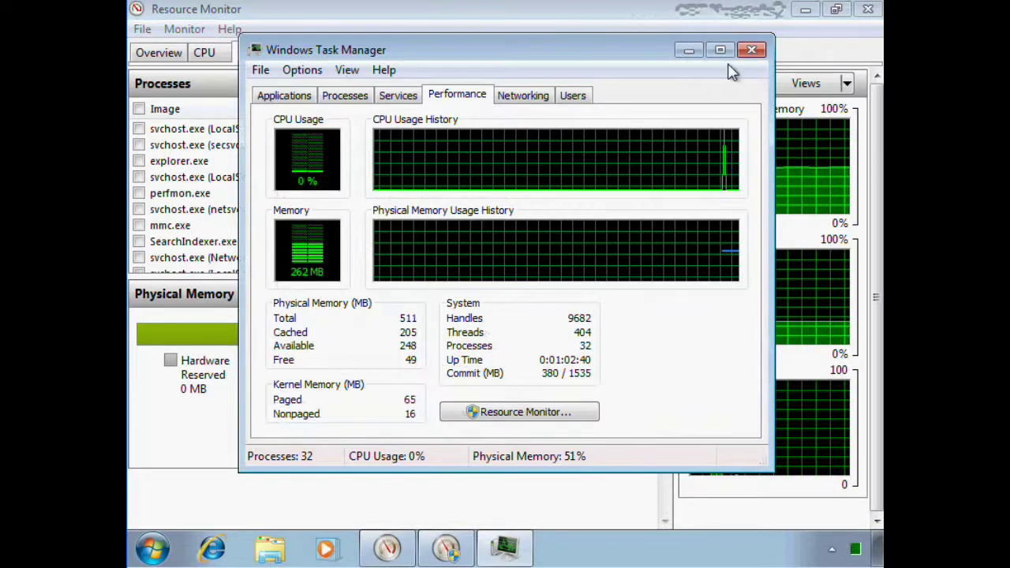
pyautogui.click(751, 49)
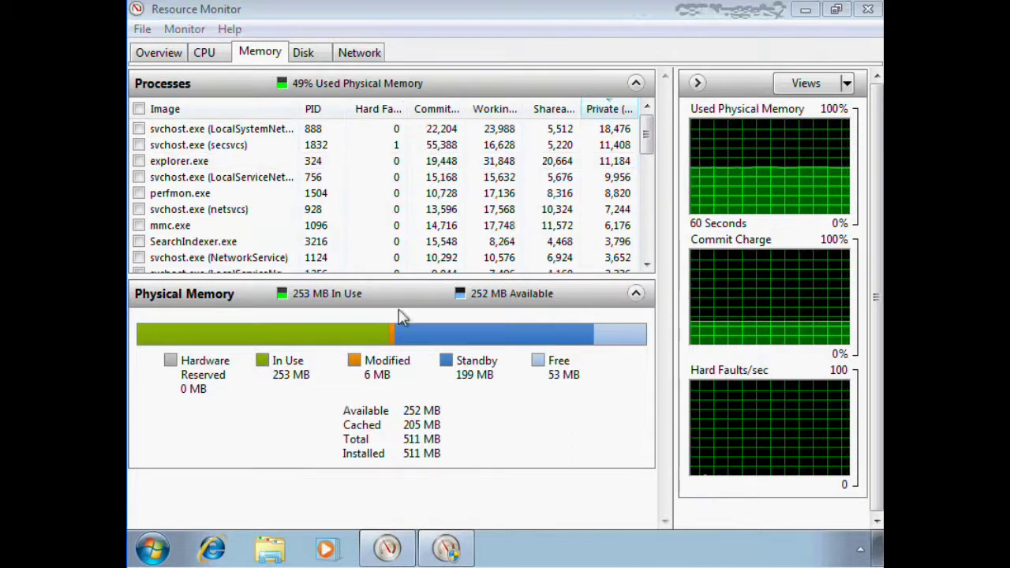
pyautogui.moveTo(436, 355)
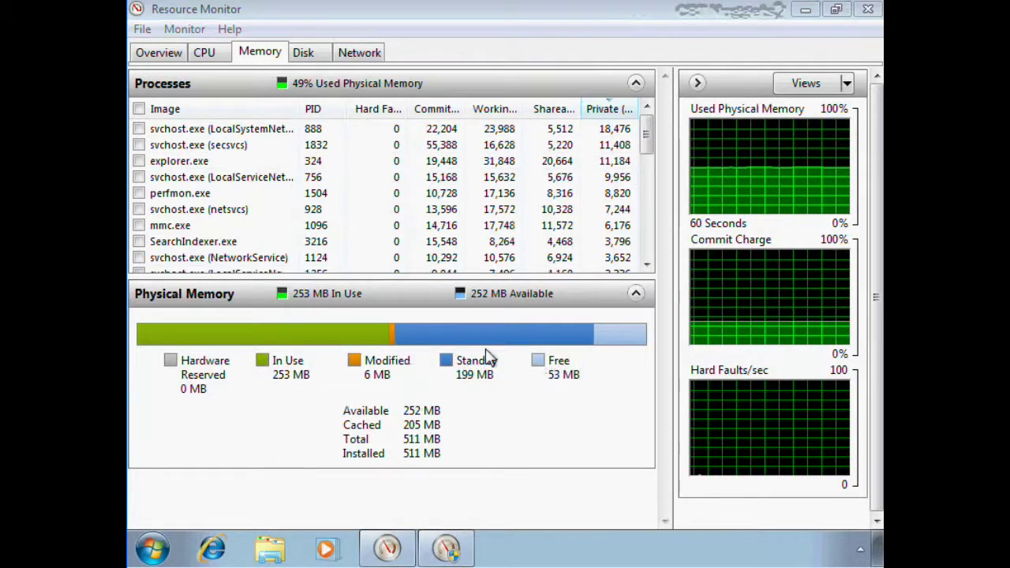
pyautogui.moveTo(267, 352)
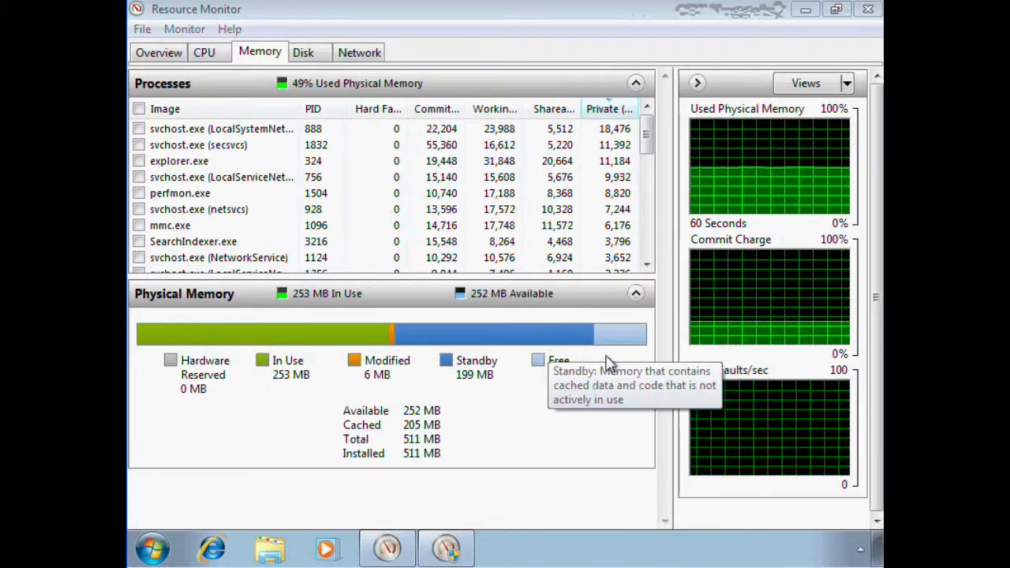
# - Review the disk processes sorted by write and total rates, check network activity, and close Resource Monitor
pyautogui.click(315, 52)
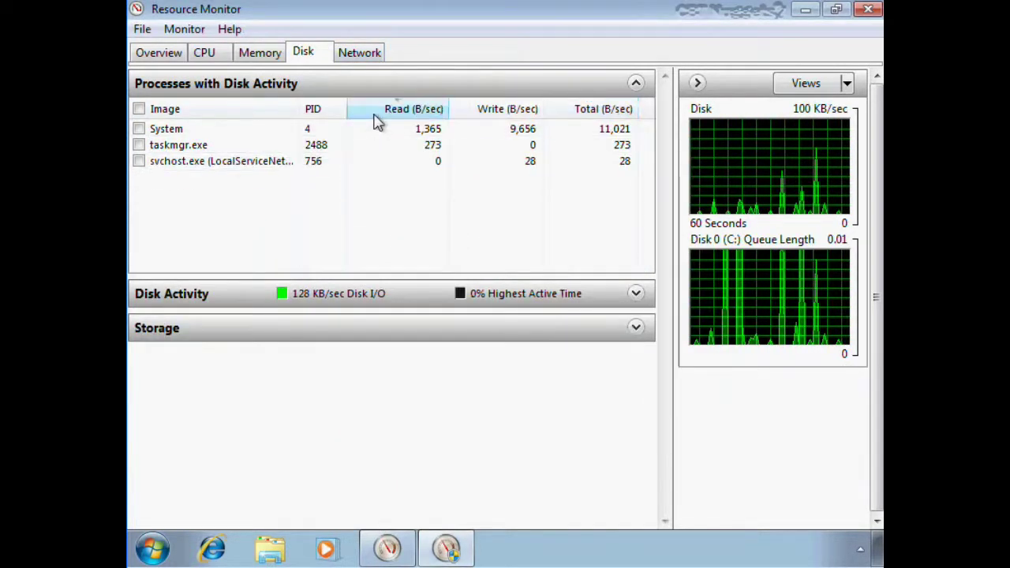
pyautogui.click(481, 111)
pyautogui.click(581, 111)
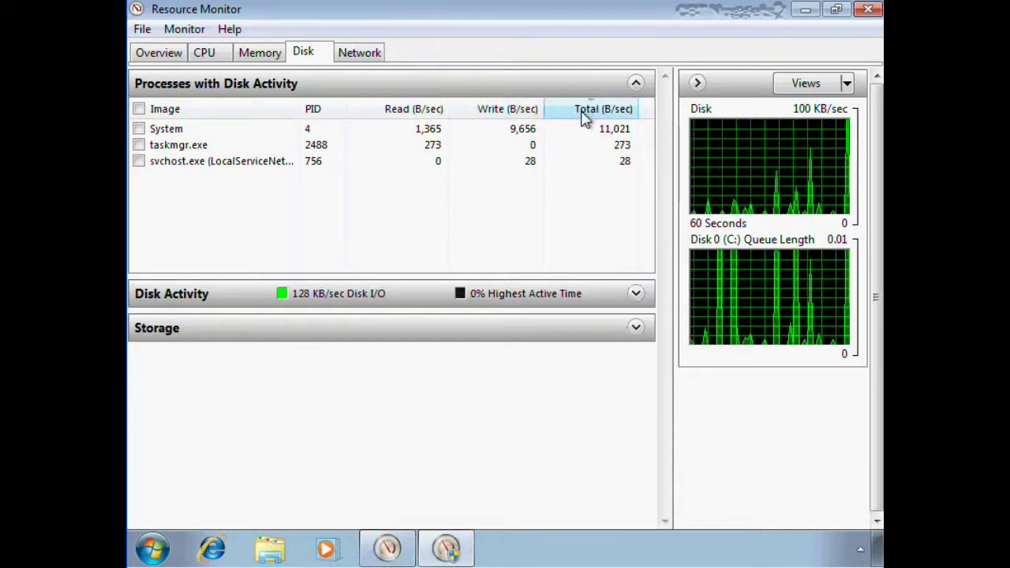
pyautogui.click(365, 55)
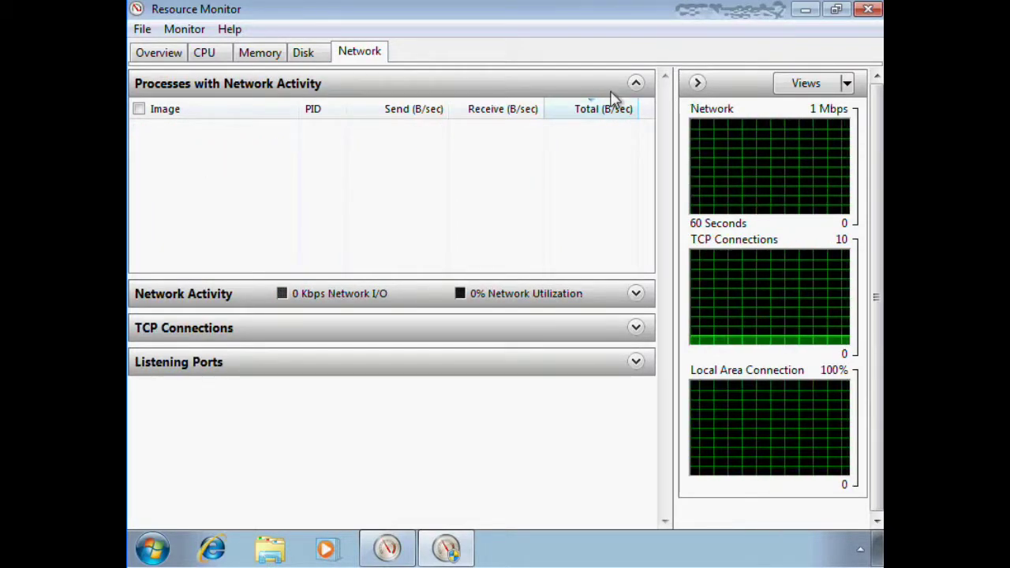
pyautogui.click(867, 9)
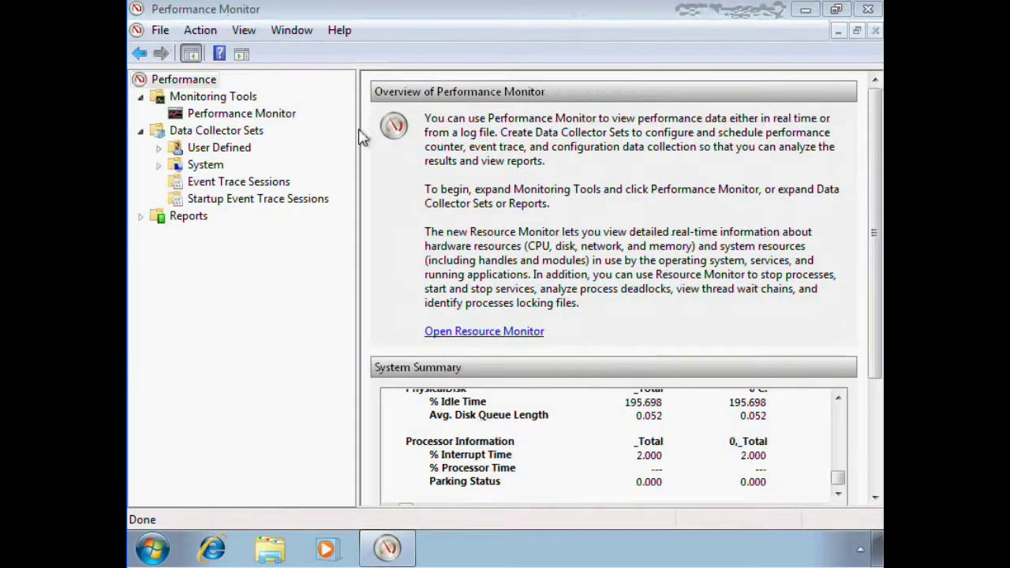
# - Display the Performance Monitor graph, start adding counters, and choose DCNUGGET2 as the source computer
pyautogui.click(302, 118)
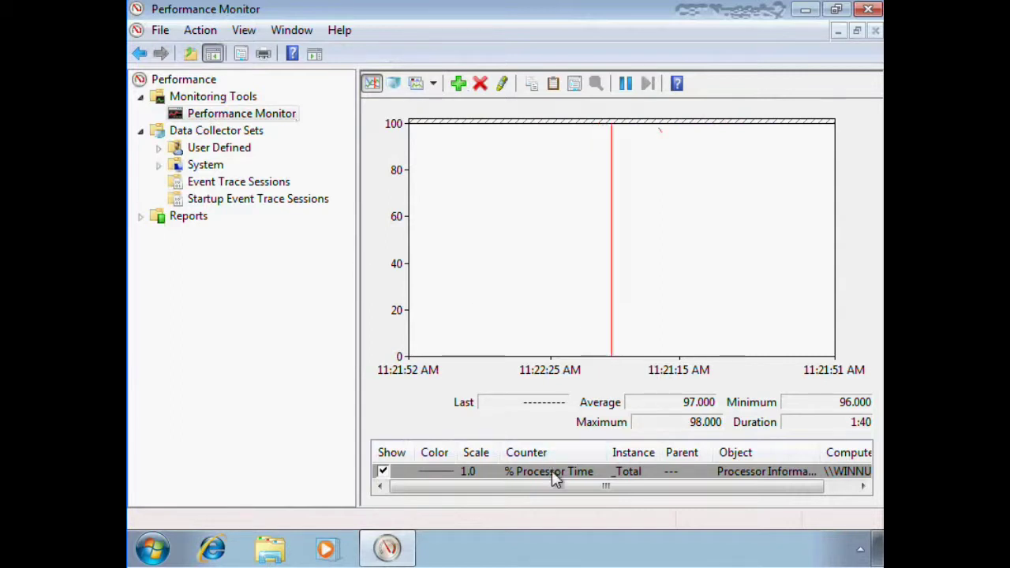
pyautogui.click(582, 477)
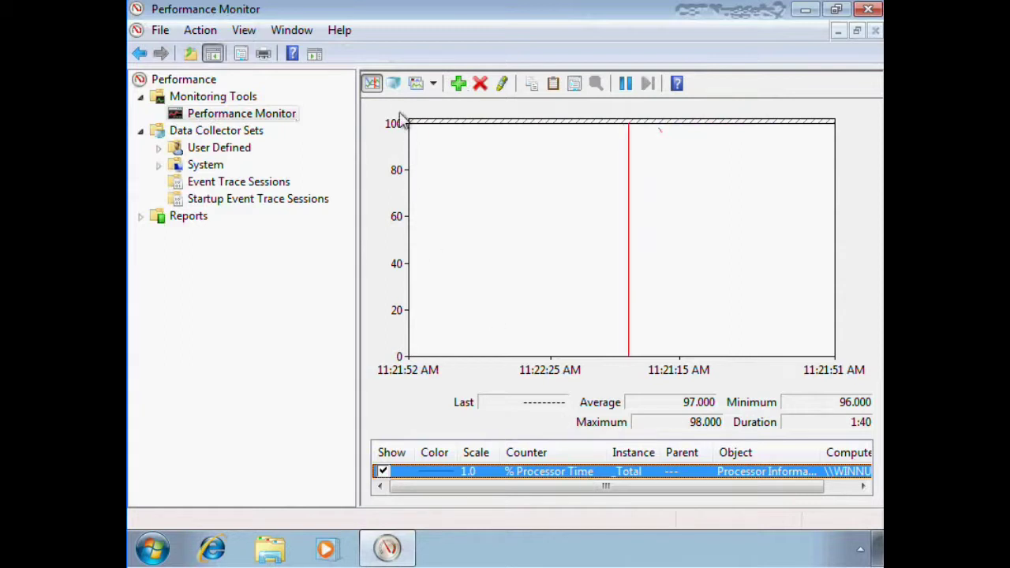
pyautogui.click(458, 83)
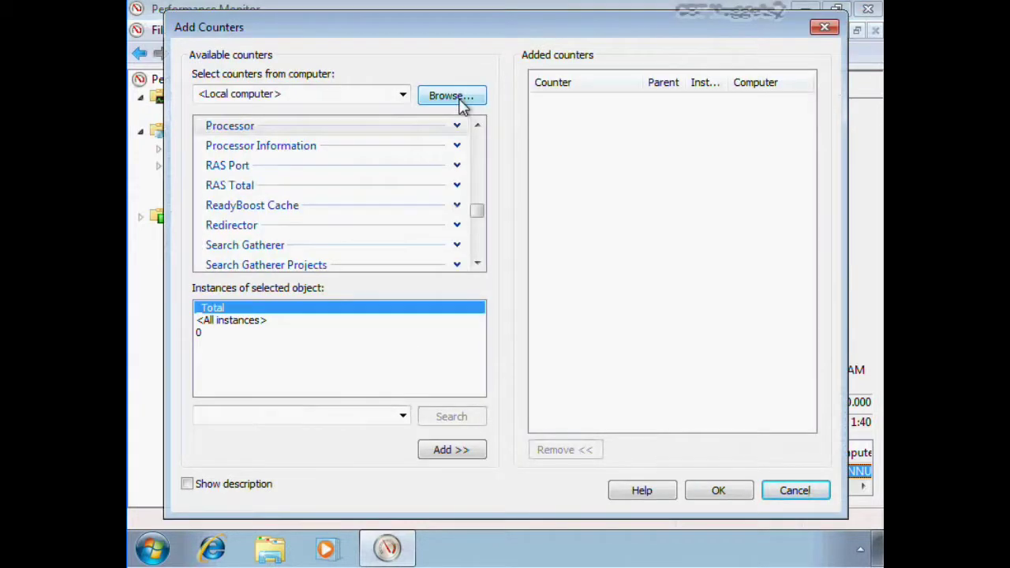
pyautogui.moveTo(424, 31); pyautogui.dragTo(425, 23)
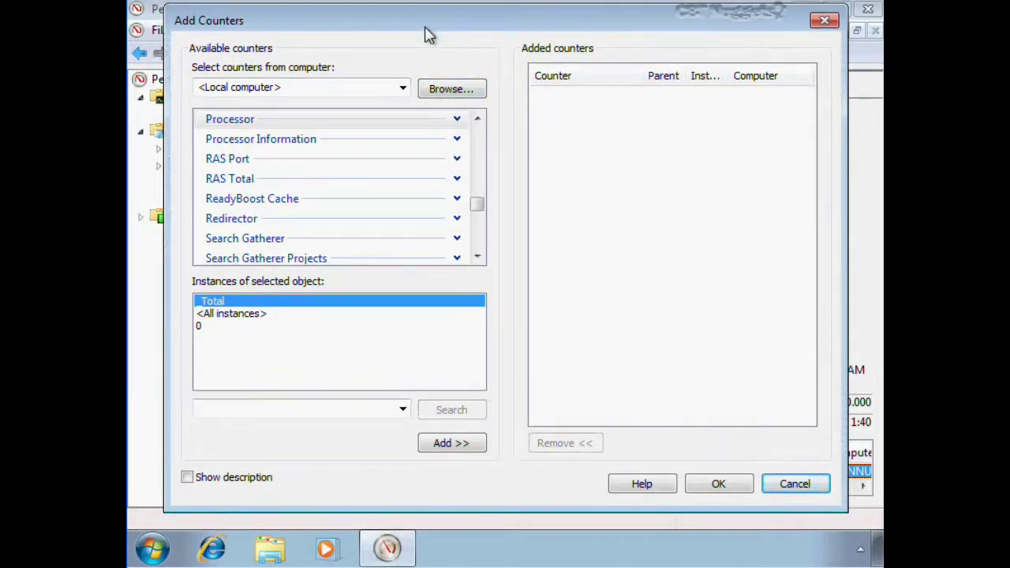
pyautogui.click(403, 91)
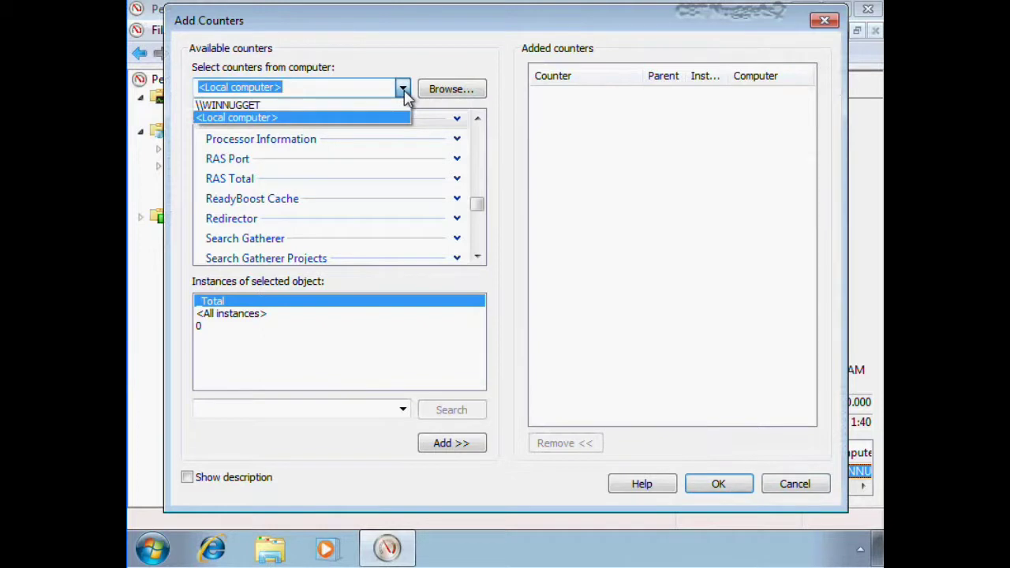
pyautogui.click(272, 87)
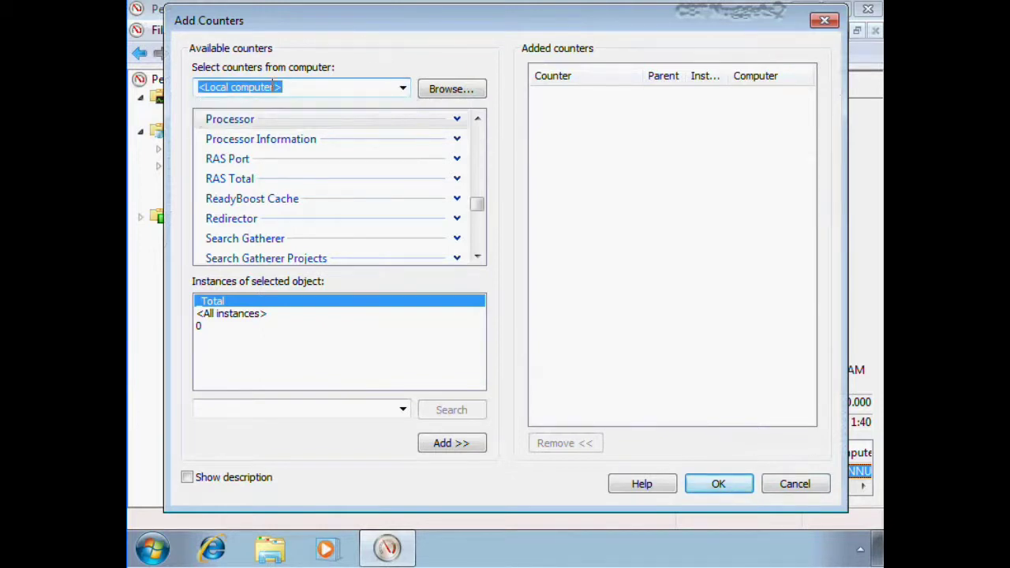
pyautogui.click(442, 90)
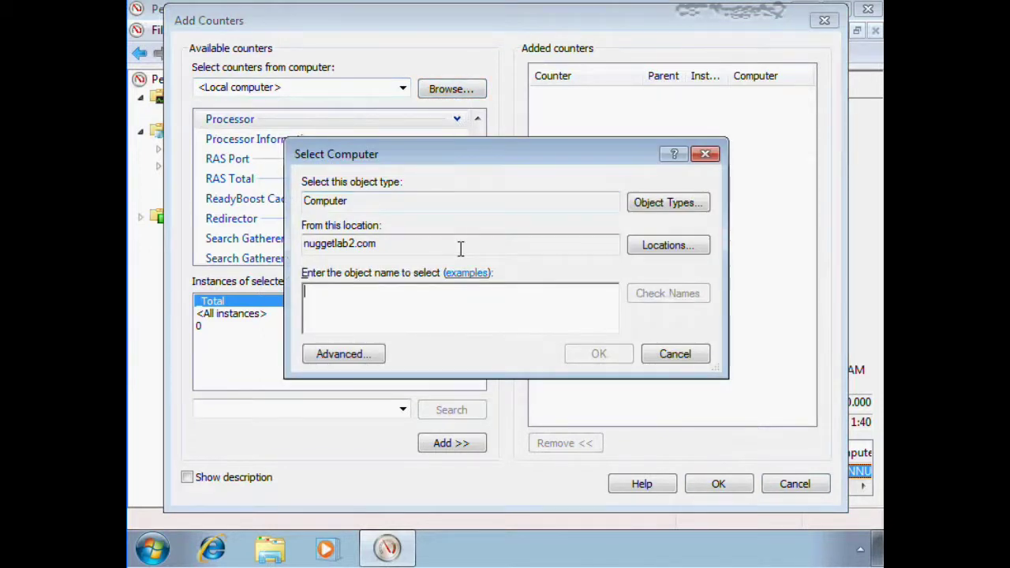
pyautogui.write('DCNUGGET2')
pyautogui.press('Return')
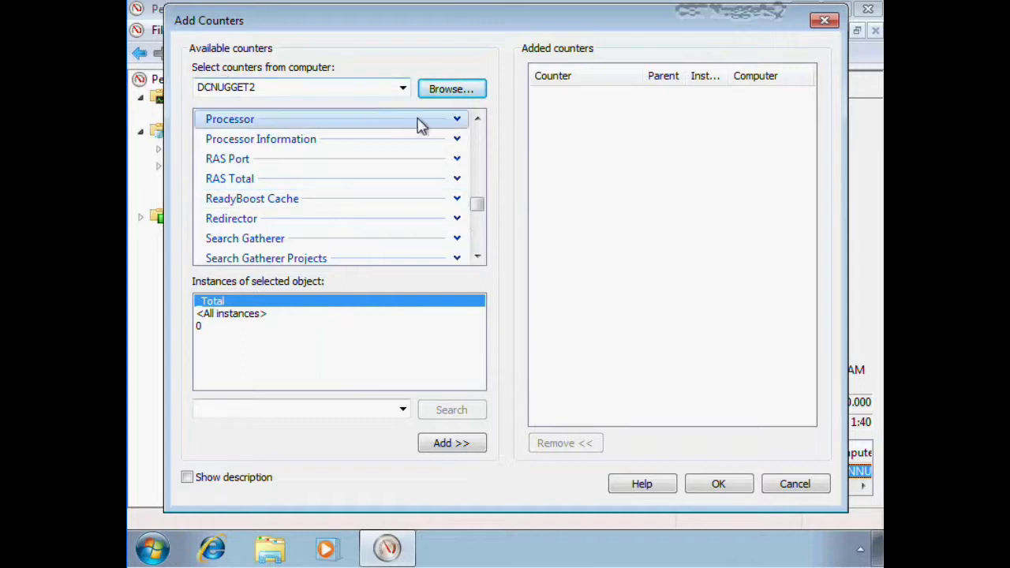
# - Expand the Processor counters and add % Idle Time for the _Total instance to the added counters
pyautogui.click(457, 119)
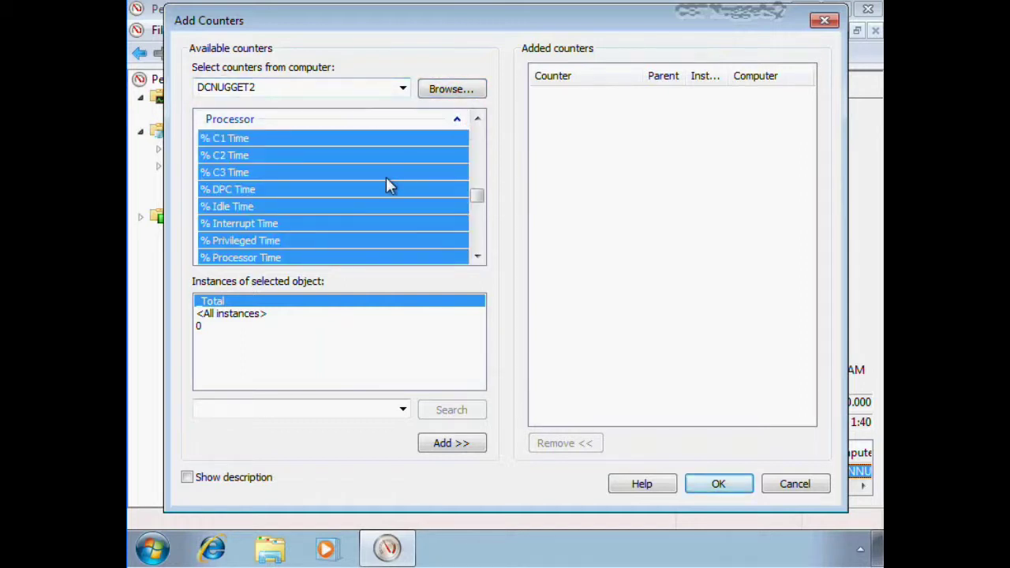
pyautogui.press('Down')
pyautogui.press('Down')
pyautogui.press('Down')
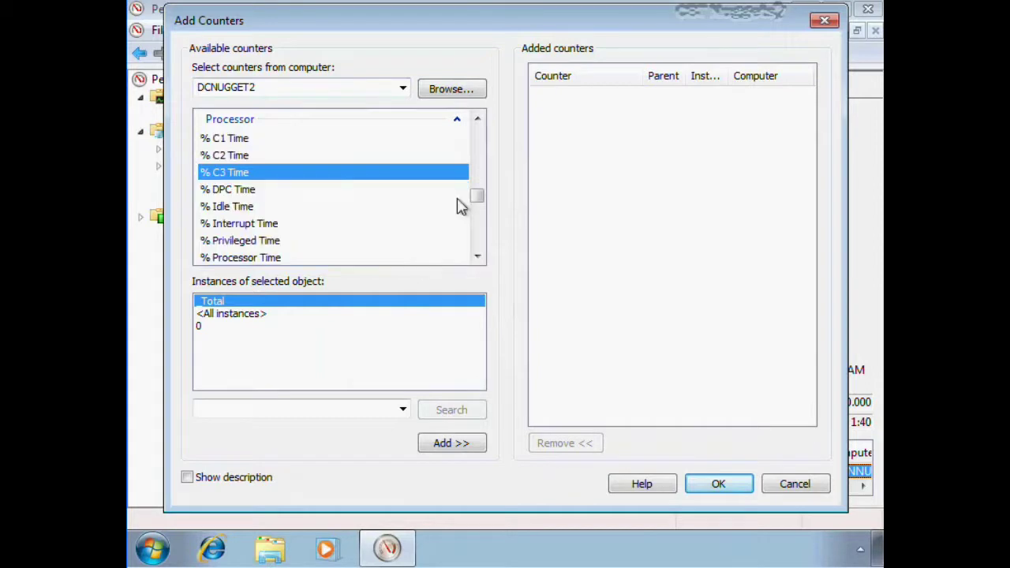
pyautogui.click(427, 206)
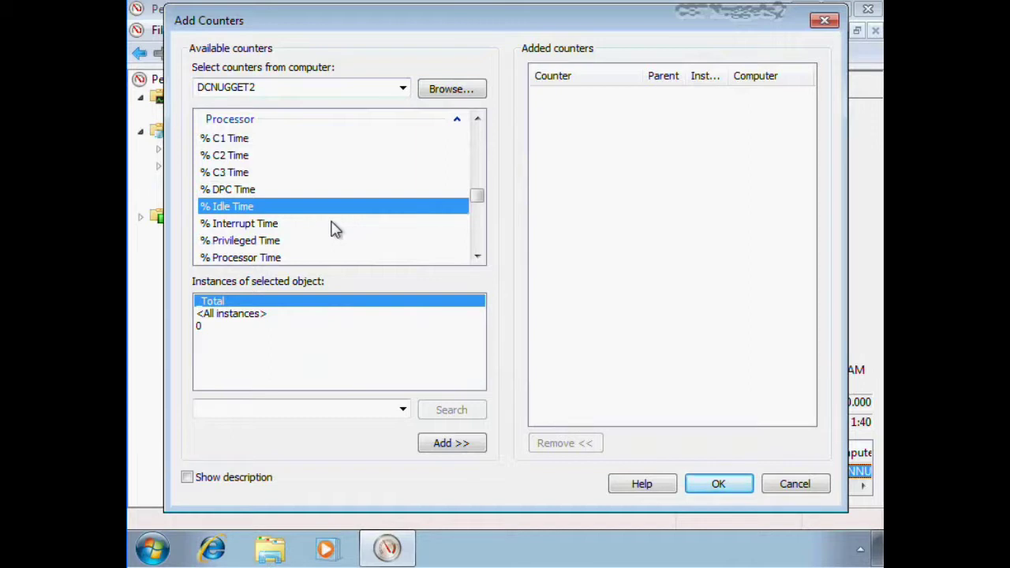
pyautogui.click(229, 301)
pyautogui.click(442, 444)
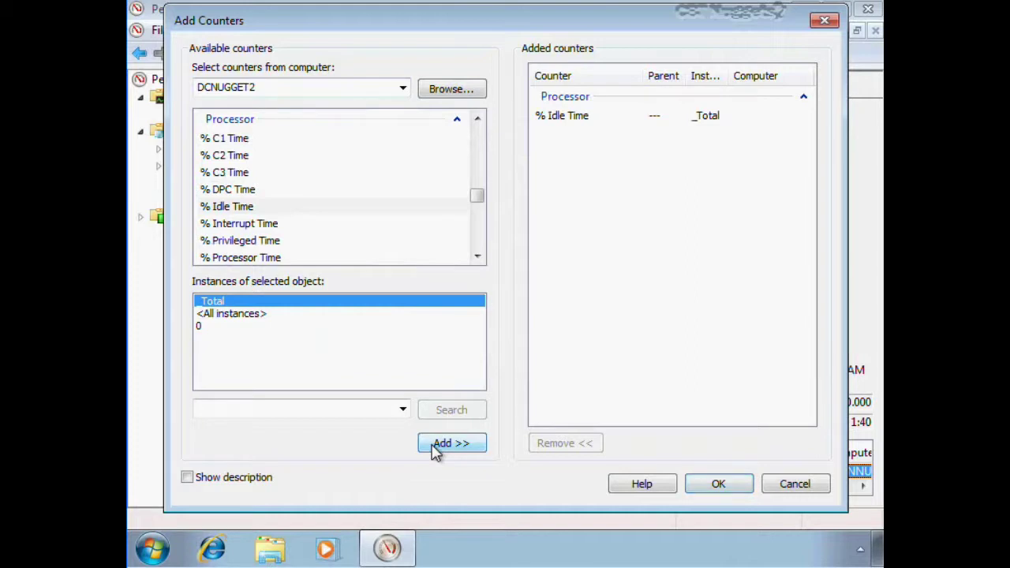
# - Show the counter descriptions, read the one for % Idle Time, and accept the added counter
pyautogui.click(188, 477)
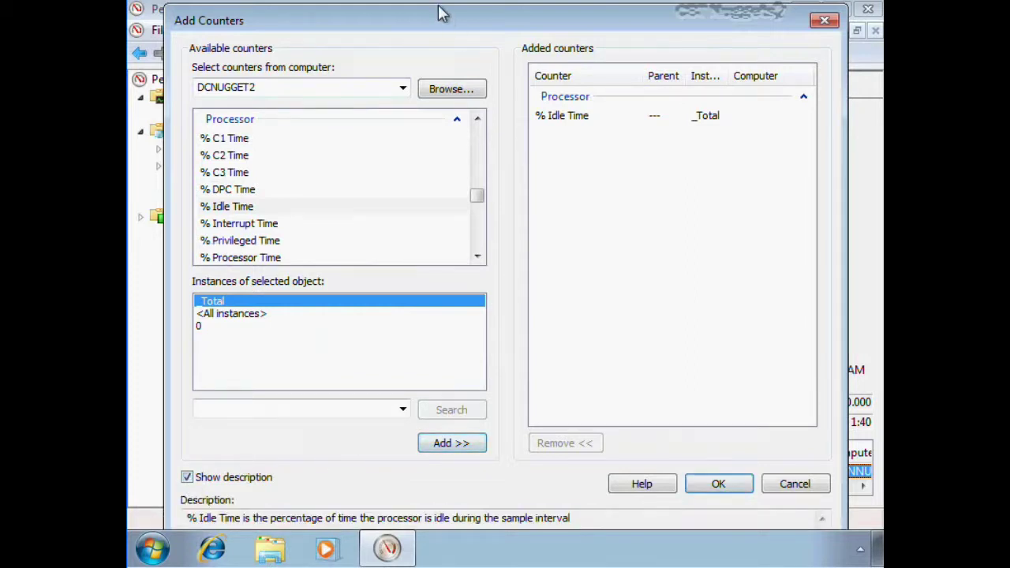
pyautogui.moveTo(440, 11); pyautogui.dragTo(431, 7)
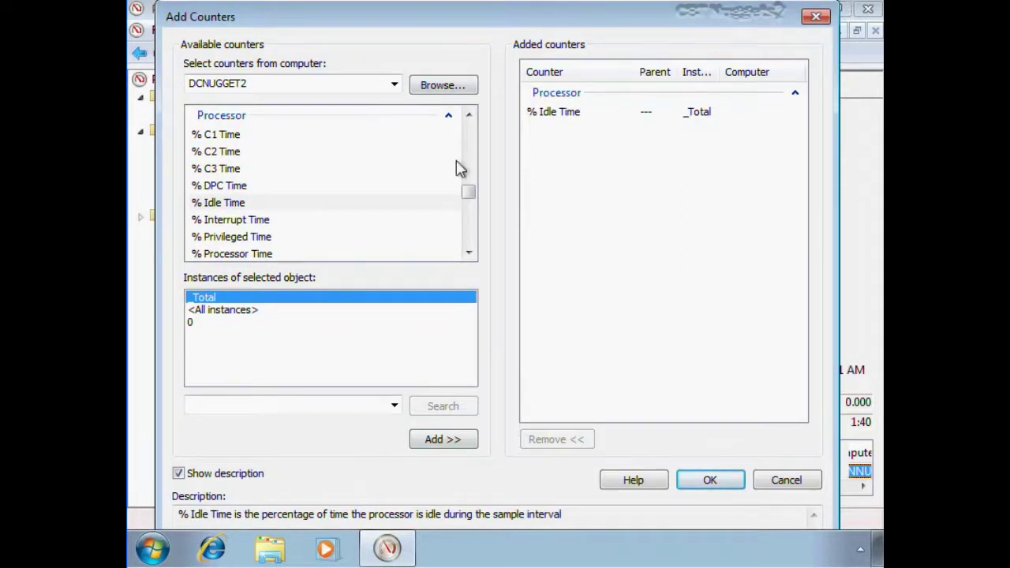
pyautogui.moveTo(191, 513); pyautogui.dragTo(410, 513)
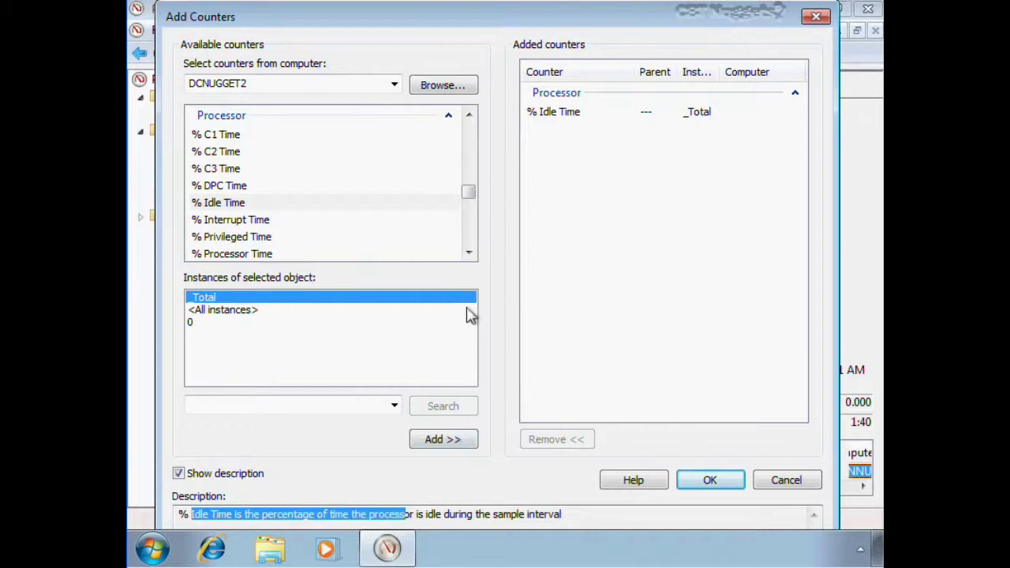
pyautogui.click(709, 480)
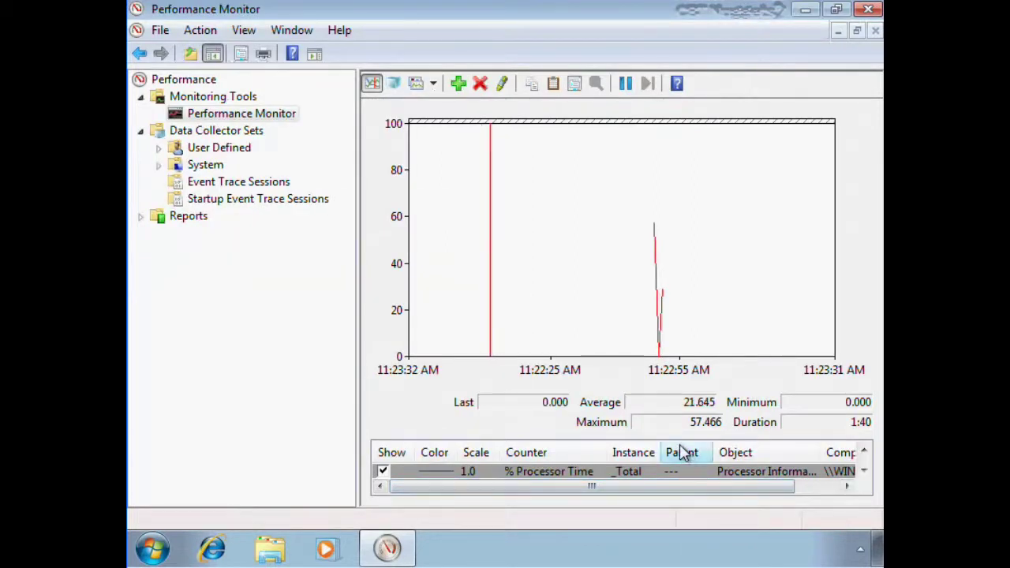
# - View the counters as a histogram bar, then switch the display to a report
pyautogui.click(433, 83)
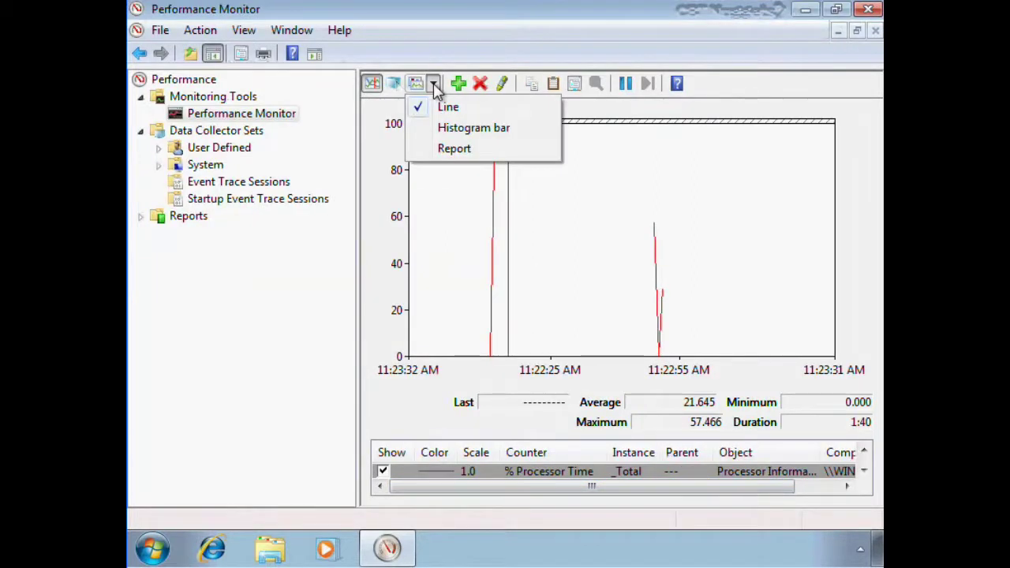
pyautogui.click(447, 128)
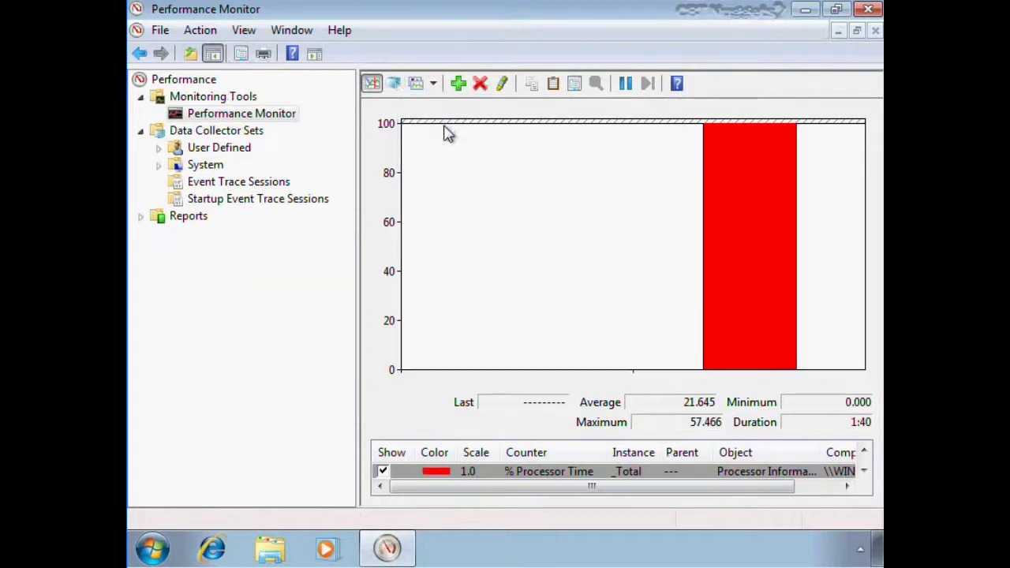
pyautogui.click(433, 85)
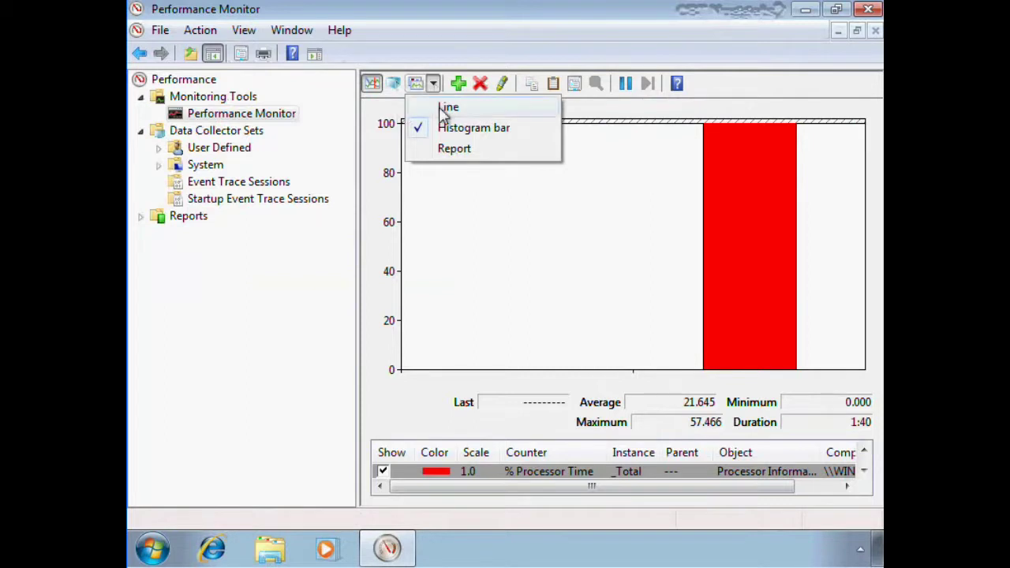
pyautogui.click(453, 153)
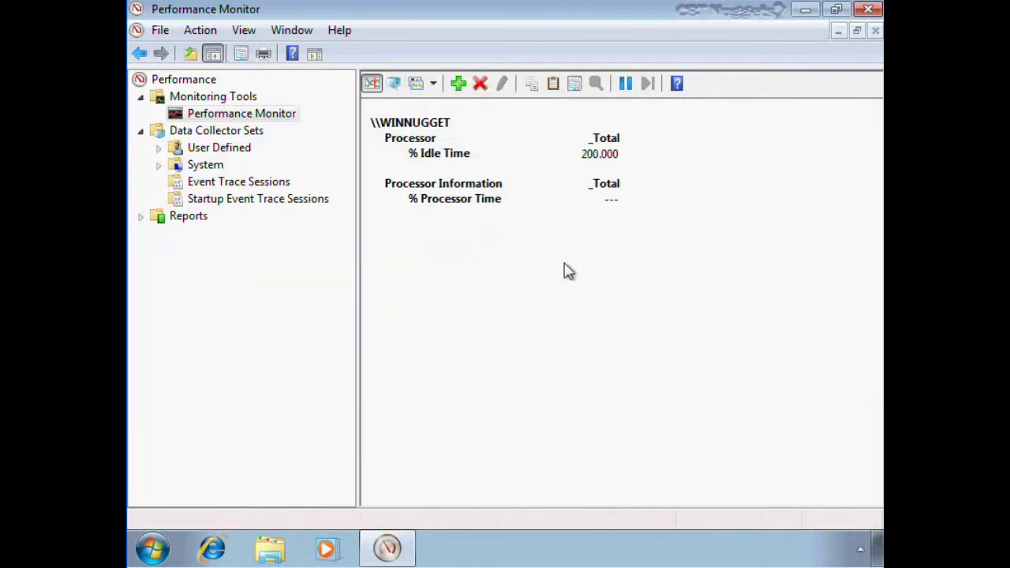
# - Expand the System data collector sets and list the System Diagnostics collectors with wider Name and Type columns
pyautogui.click(159, 165)
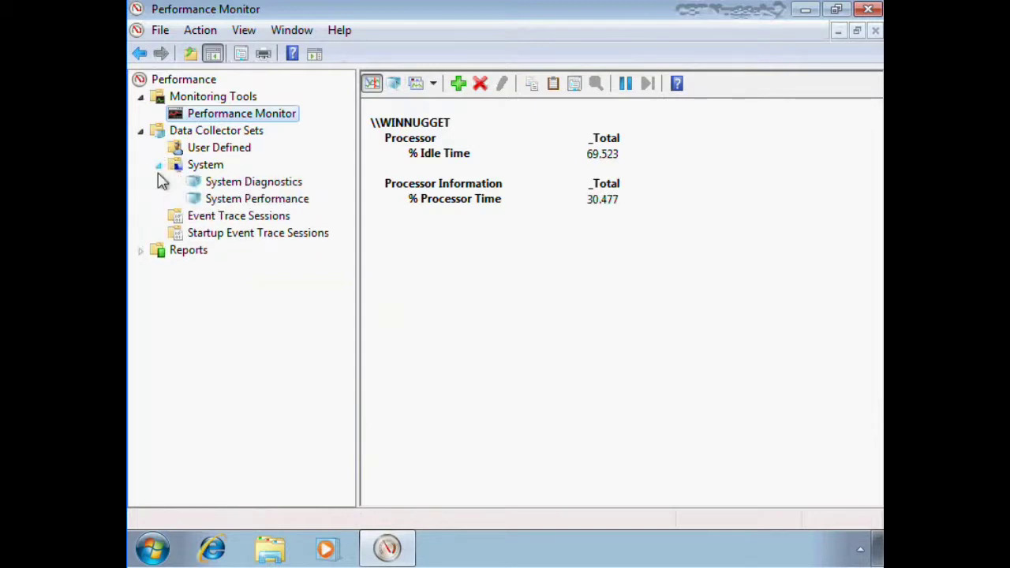
pyautogui.click(233, 183)
pyautogui.moveTo(551, 83); pyautogui.dragTo(597, 87)
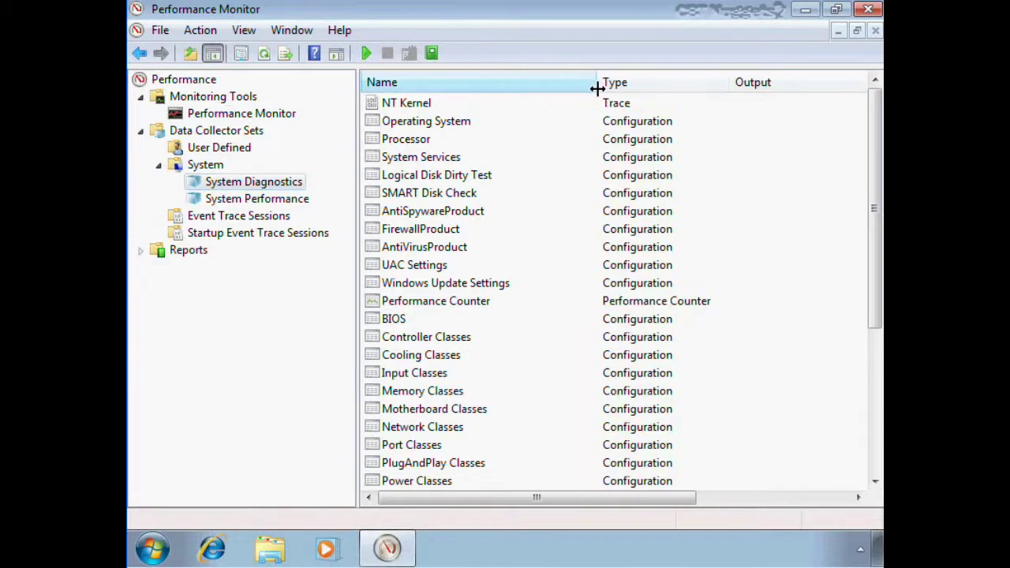
pyautogui.moveTo(734, 89); pyautogui.dragTo(776, 92)
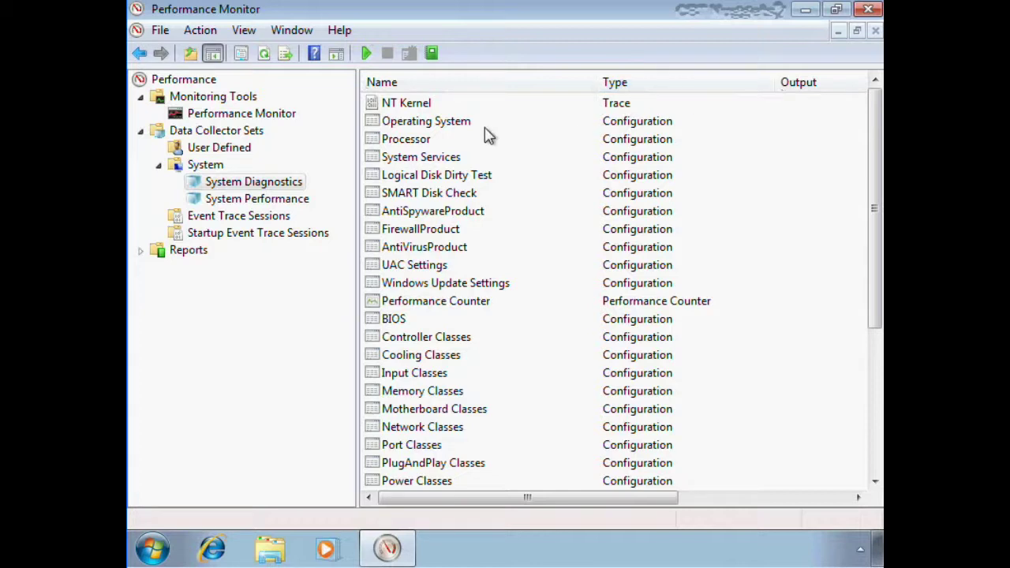
# - Review the System Performance set's Performance Counter properties, close them, and select its NT Kernel trace
pyautogui.click(251, 201)
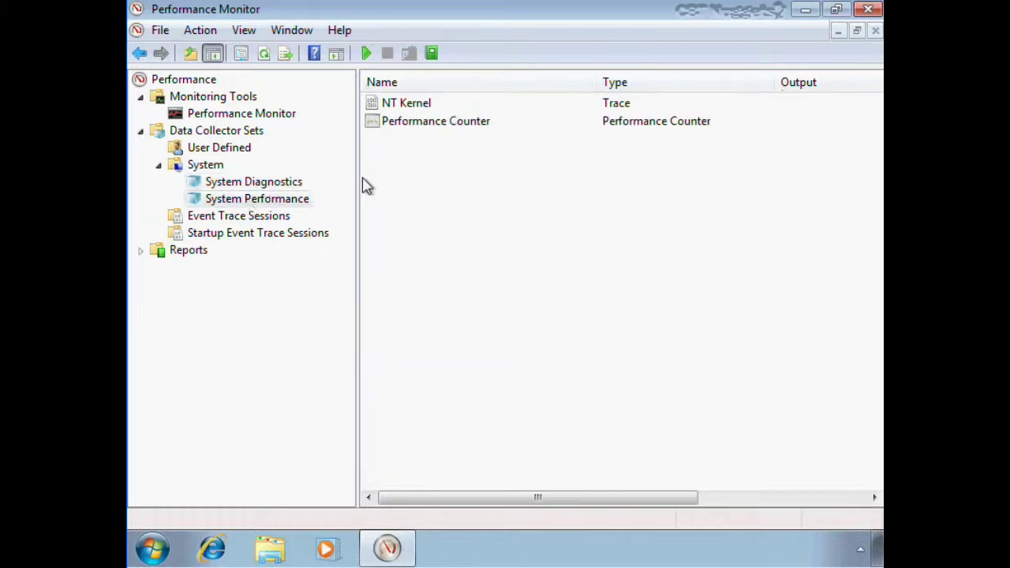
pyautogui.doubleClick(434, 128)
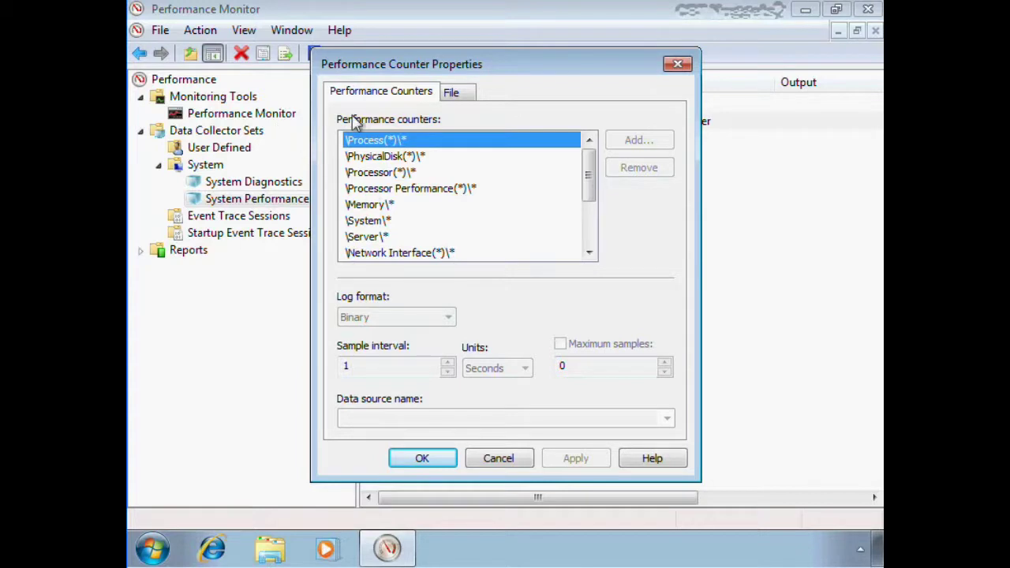
pyautogui.click(676, 65)
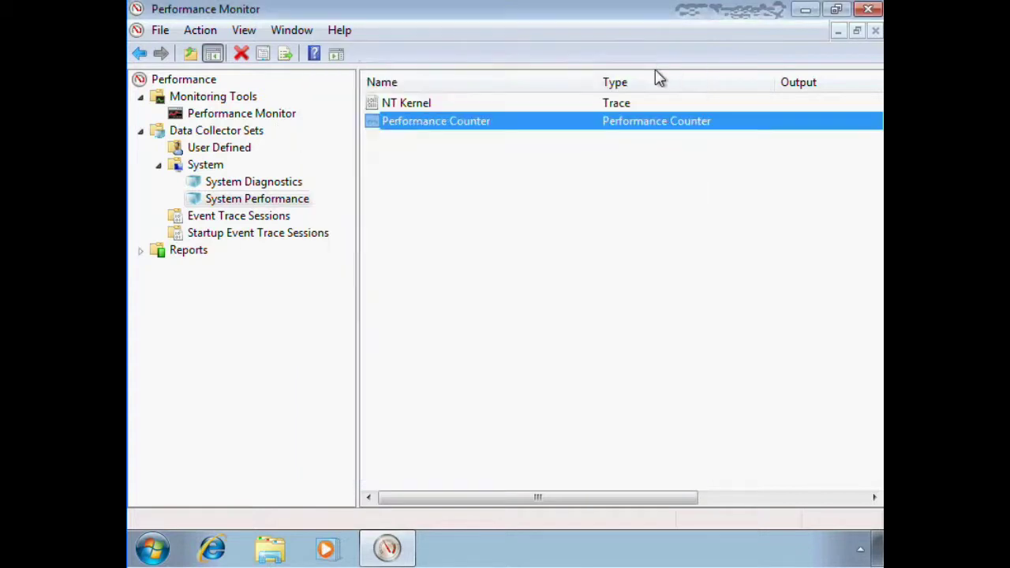
pyautogui.click(412, 103)
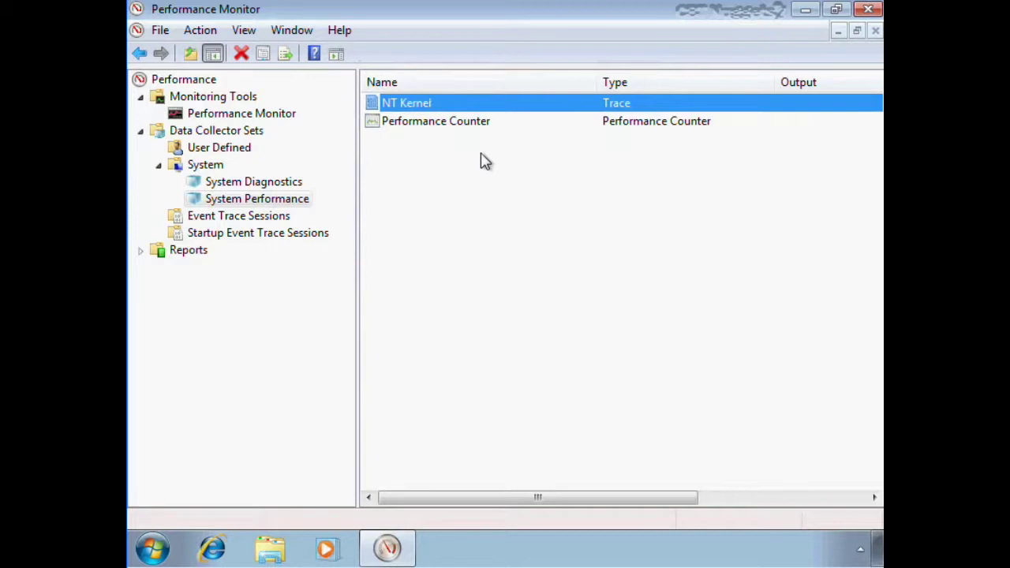
# - Review the management paths of the Cooling Classes collector in System Diagnostics and close its properties
pyautogui.click(260, 182)
pyautogui.click(465, 245)
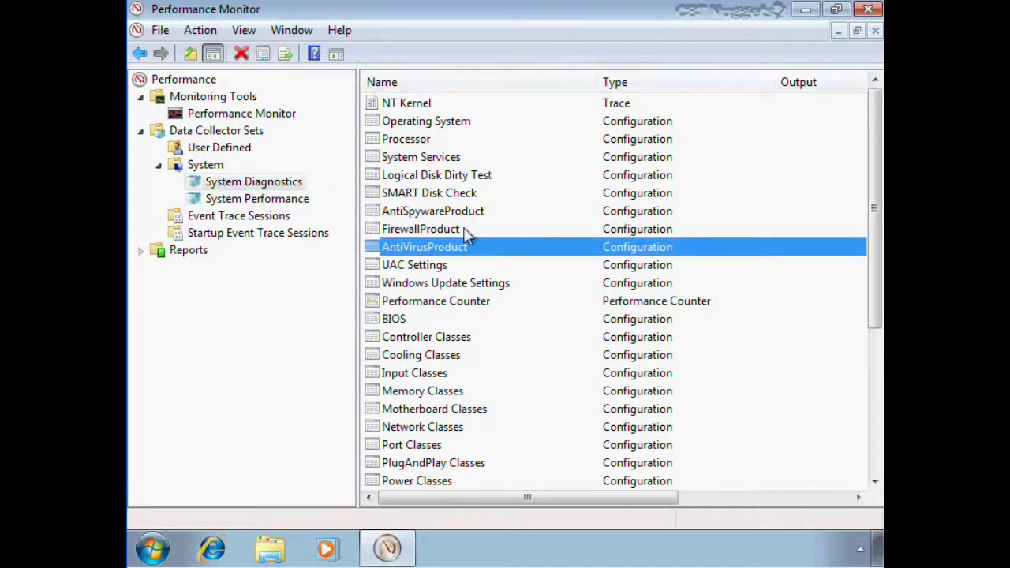
pyautogui.scroll(-2, 465, 234)
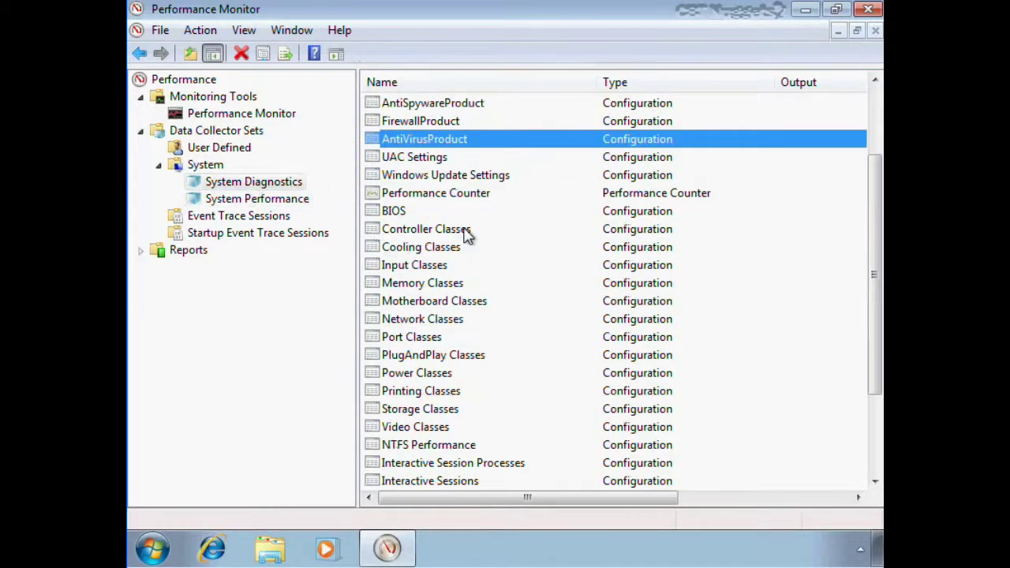
pyautogui.doubleClick(422, 249)
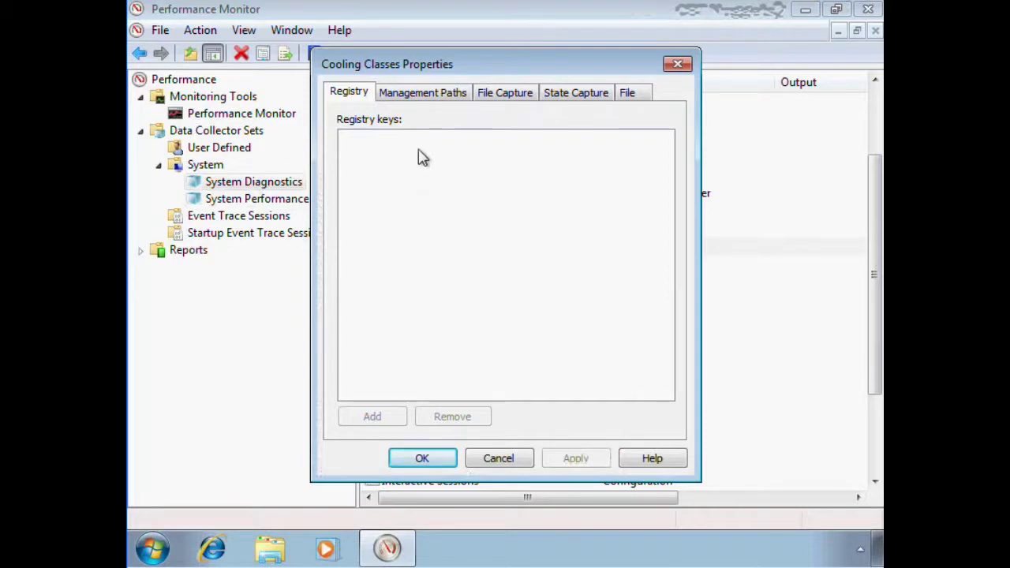
pyautogui.click(417, 97)
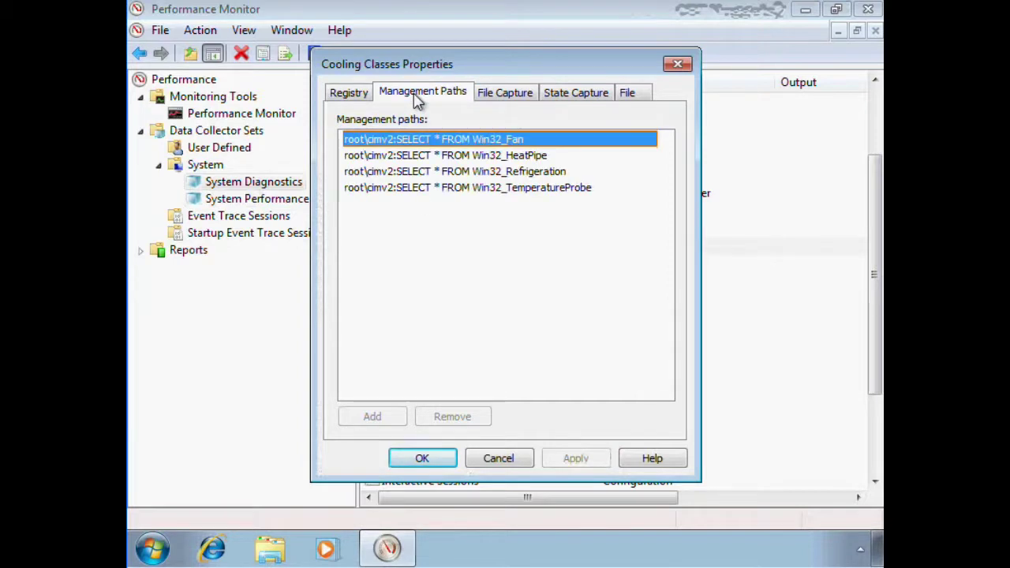
pyautogui.click(680, 65)
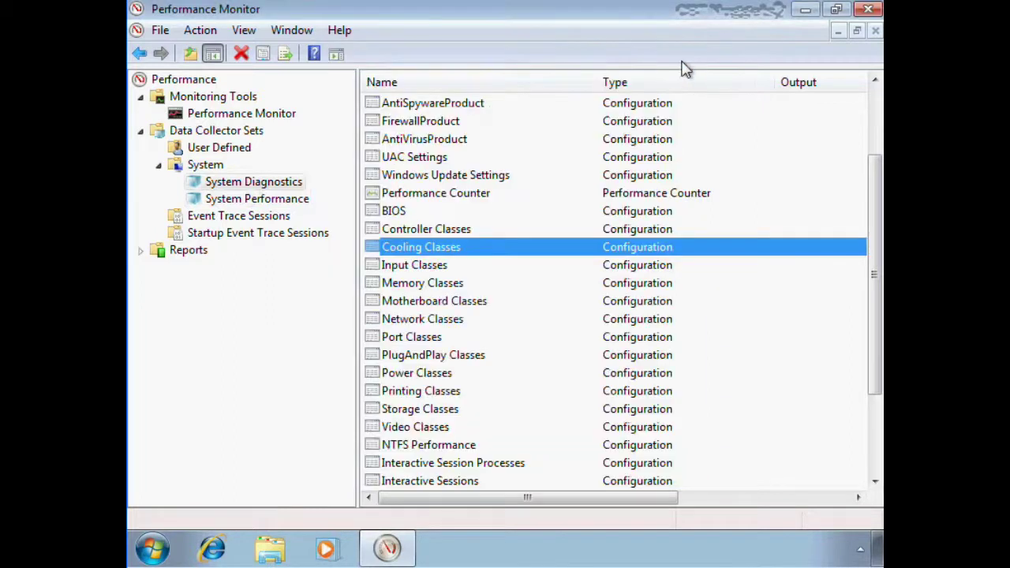
# - Review the general and directory properties of the System Performance data collector set, then close them
pyautogui.click(273, 202)
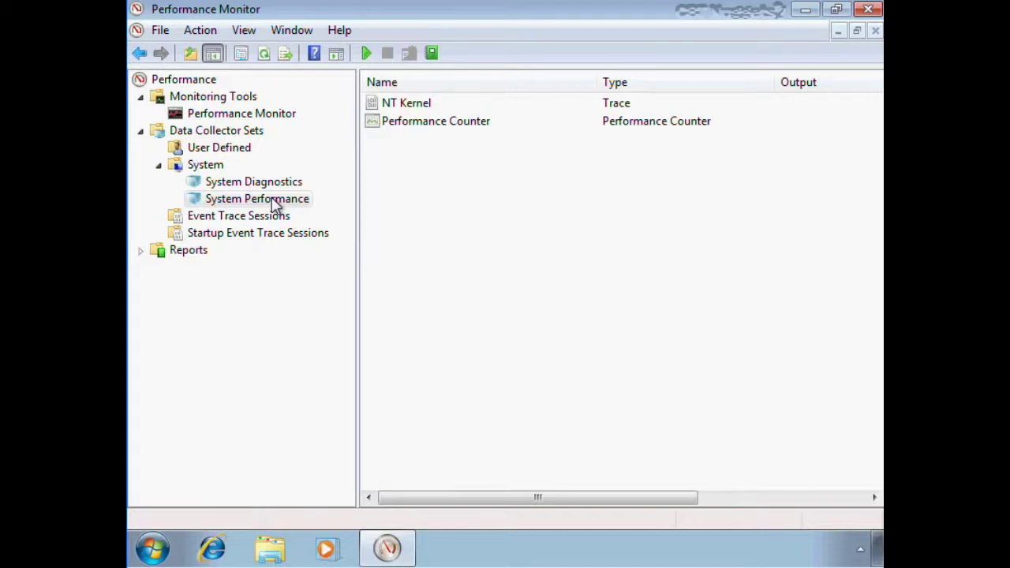
pyautogui.doubleClick(273, 202)
pyautogui.moveTo(392, 81); pyautogui.dragTo(521, 93)
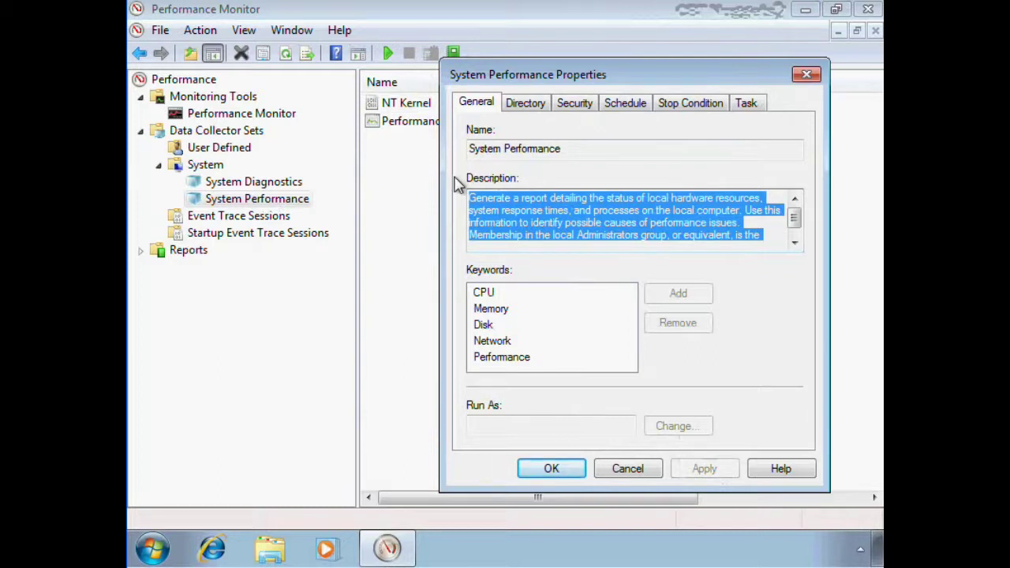
pyautogui.click(525, 103)
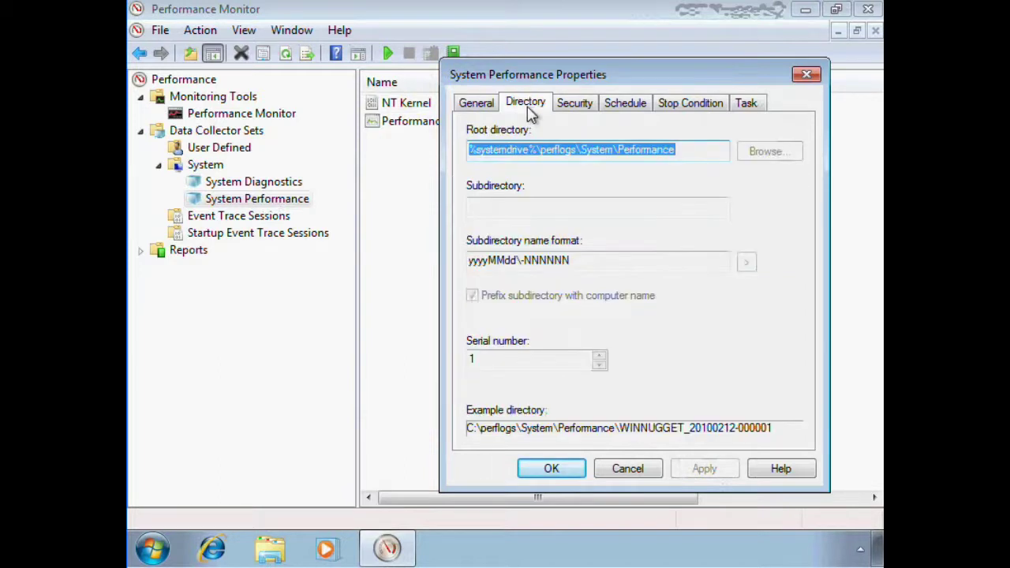
pyautogui.press('Escape')
# - Expand Reports, check the User Defined reports, and expand the System reports
pyautogui.click(141, 249)
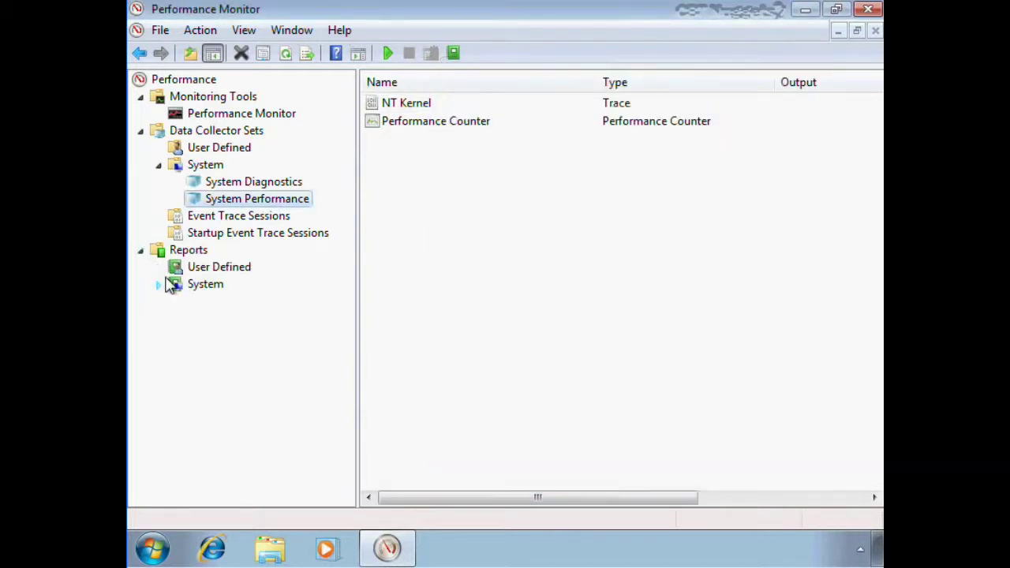
pyautogui.click(199, 268)
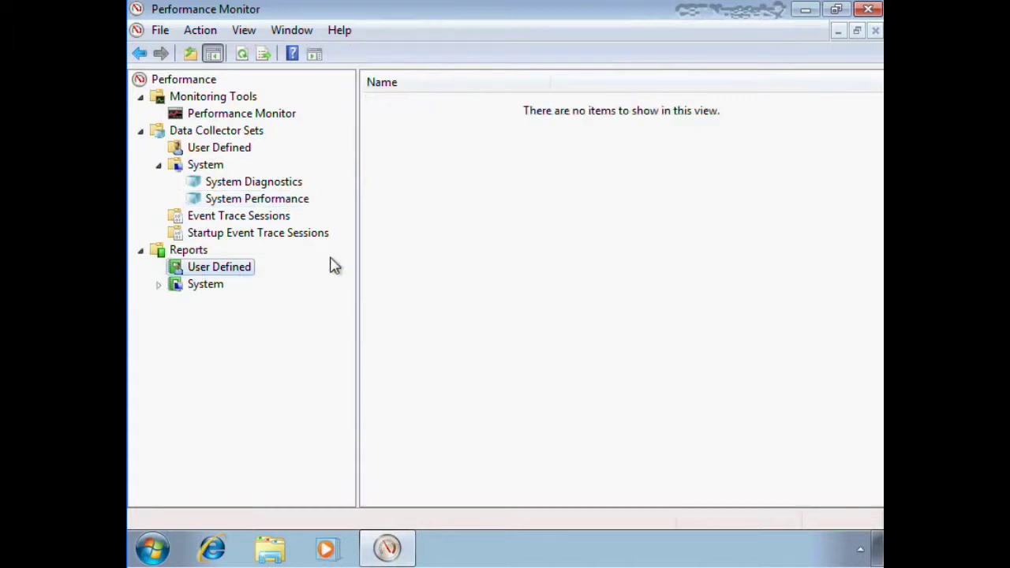
pyautogui.click(158, 285)
pyautogui.click(220, 305)
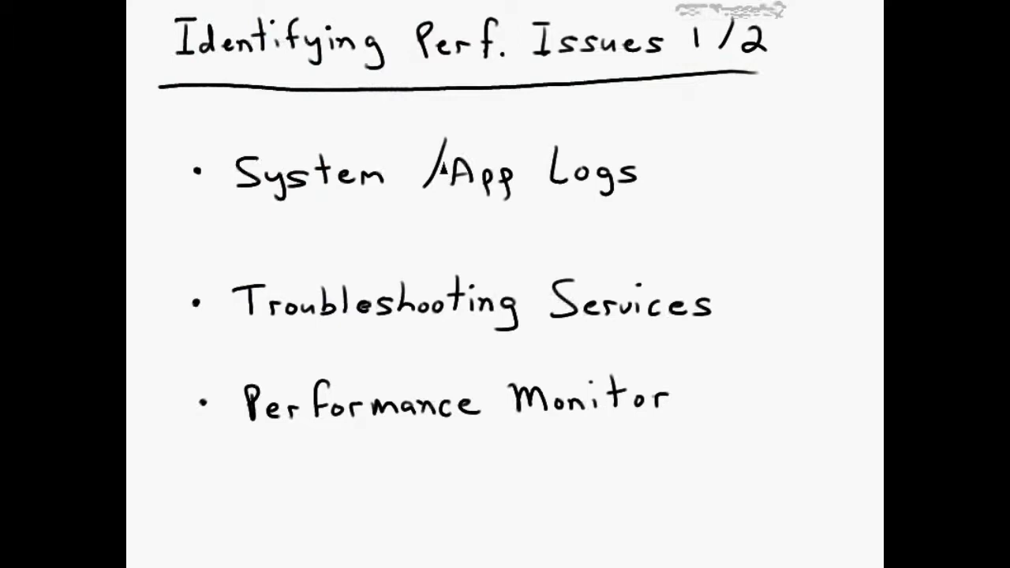
pyautogui.moveTo(197, 154); pyautogui.dragTo(202, 156)
pyautogui.moveTo(290, 210); pyautogui.dragTo(341, 206)
pyautogui.moveTo(462, 208); pyautogui.dragTo(485, 206)
pyautogui.moveTo(574, 203); pyautogui.dragTo(584, 204)
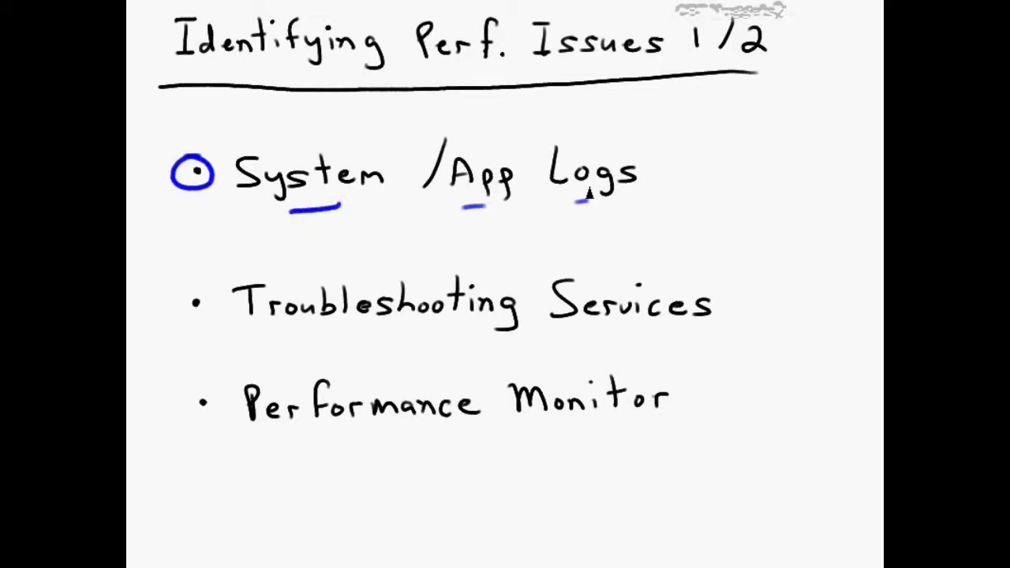
pyautogui.moveTo(203, 289)
pyautogui.mouseDown()
pyautogui.moveTo(190, 316)
pyautogui.moveTo(208, 290)
pyautogui.mouseUp()
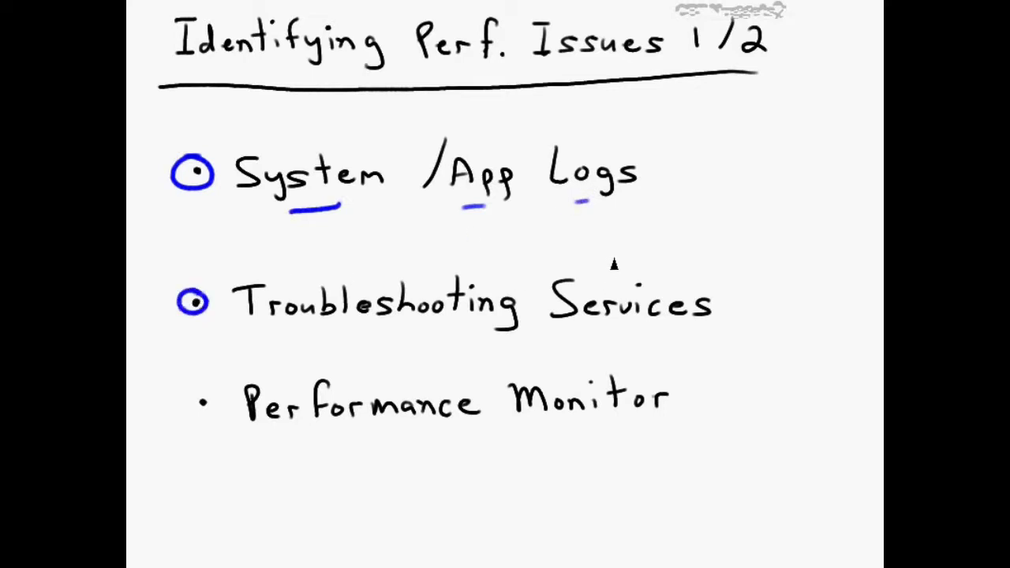